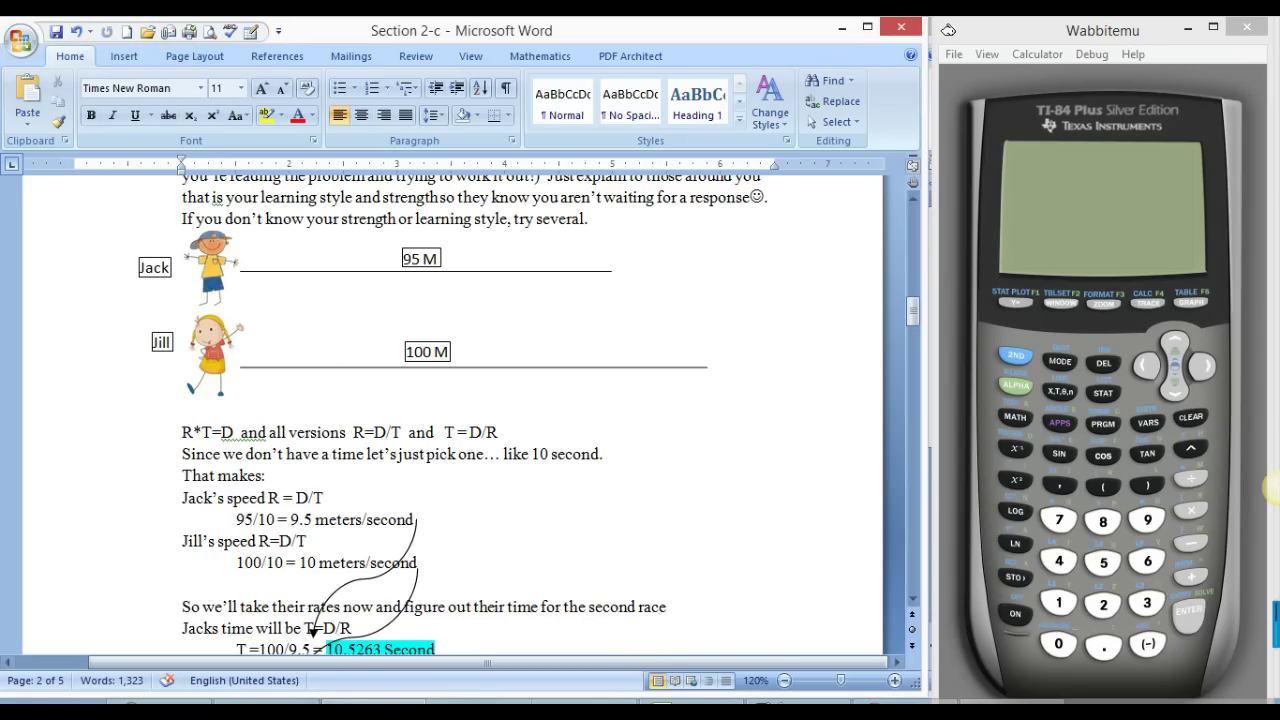
Step: Switch to Document2, which contains the photo of the handwritten Jack and Jill work
mouse_move(478, 712)
left_click(682, 622)
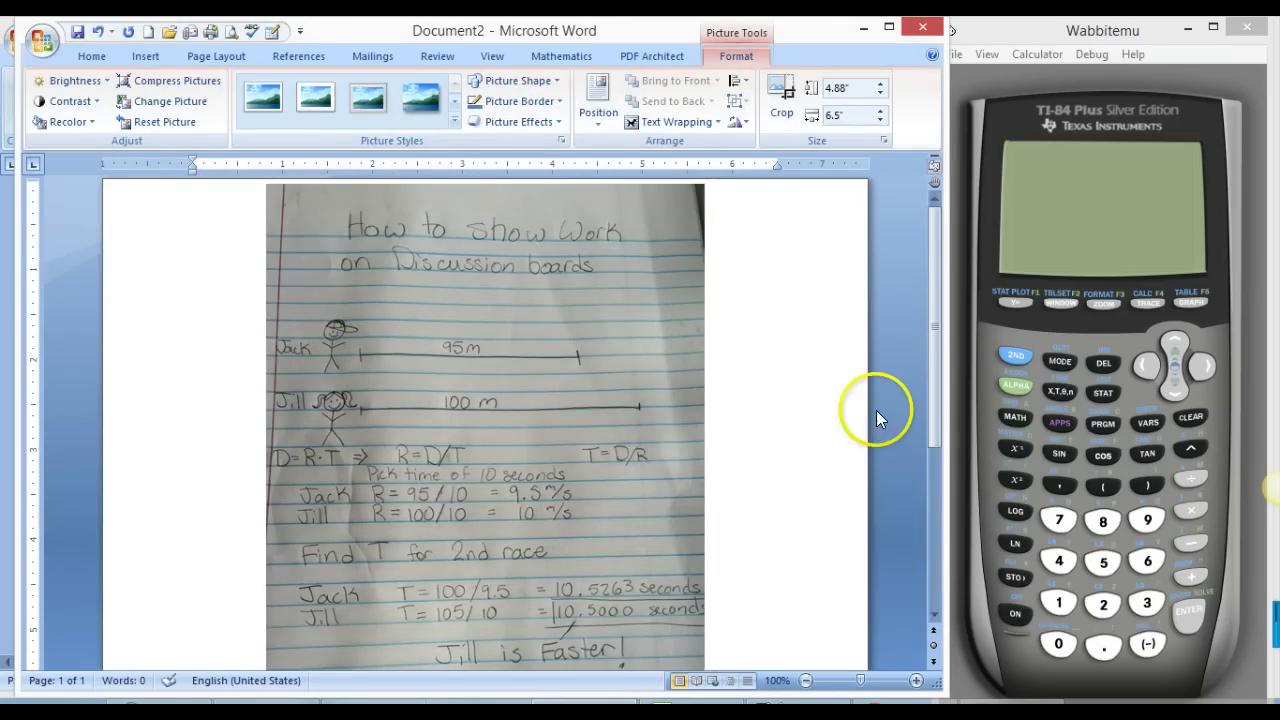
left_click(757, 403)
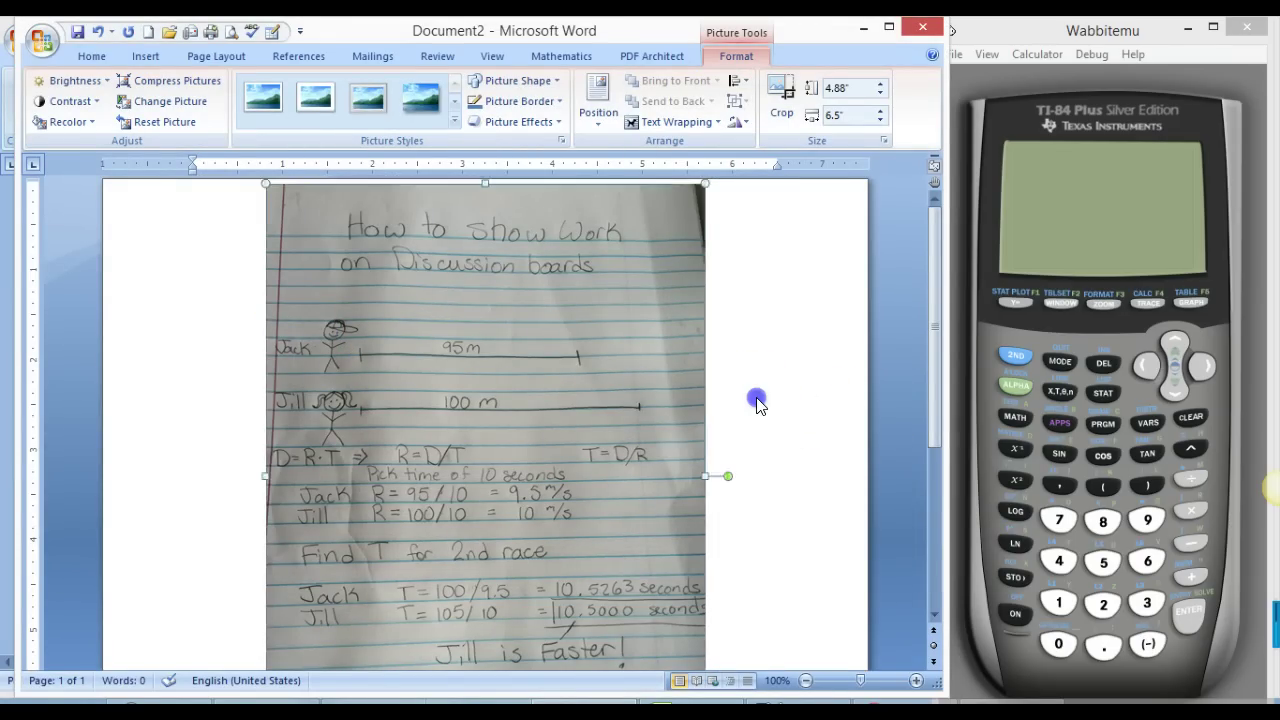
left_click(145, 56)
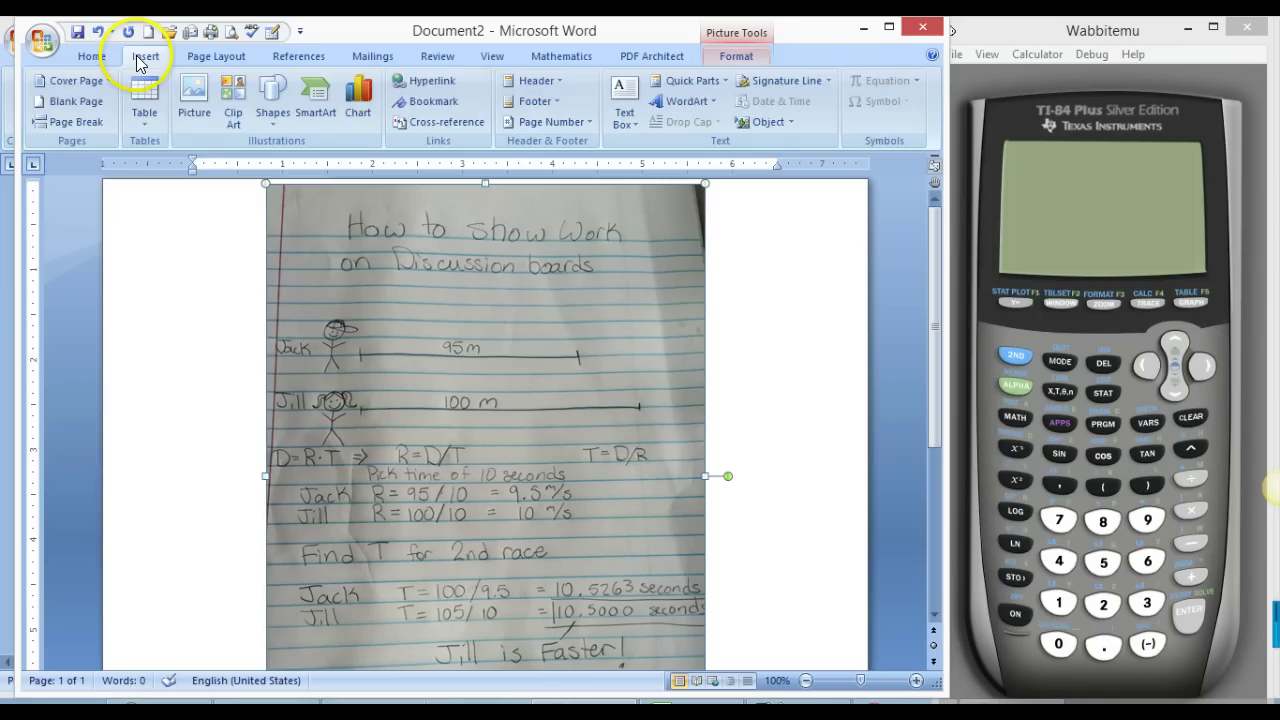
left_click(209, 101)
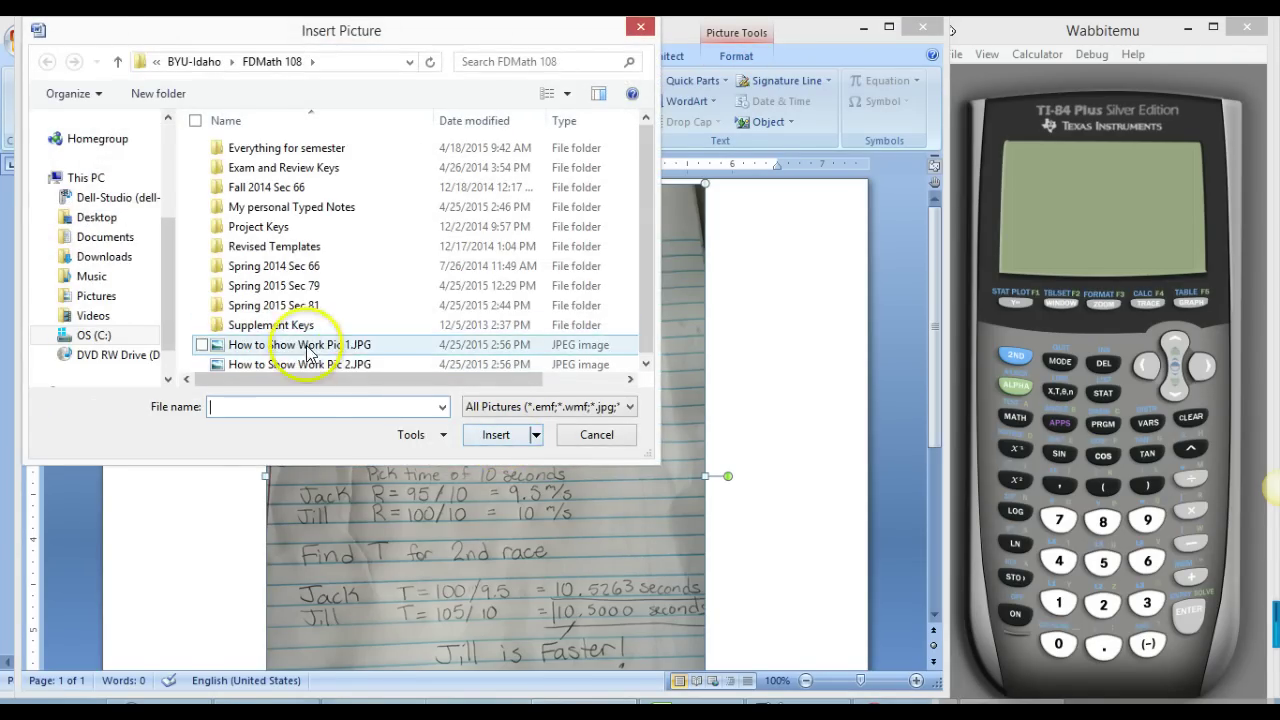
left_click(612, 440)
Step: Start a new line directly below the handwritten Jack and Jill photo
scroll(776, 460, "down", 5)
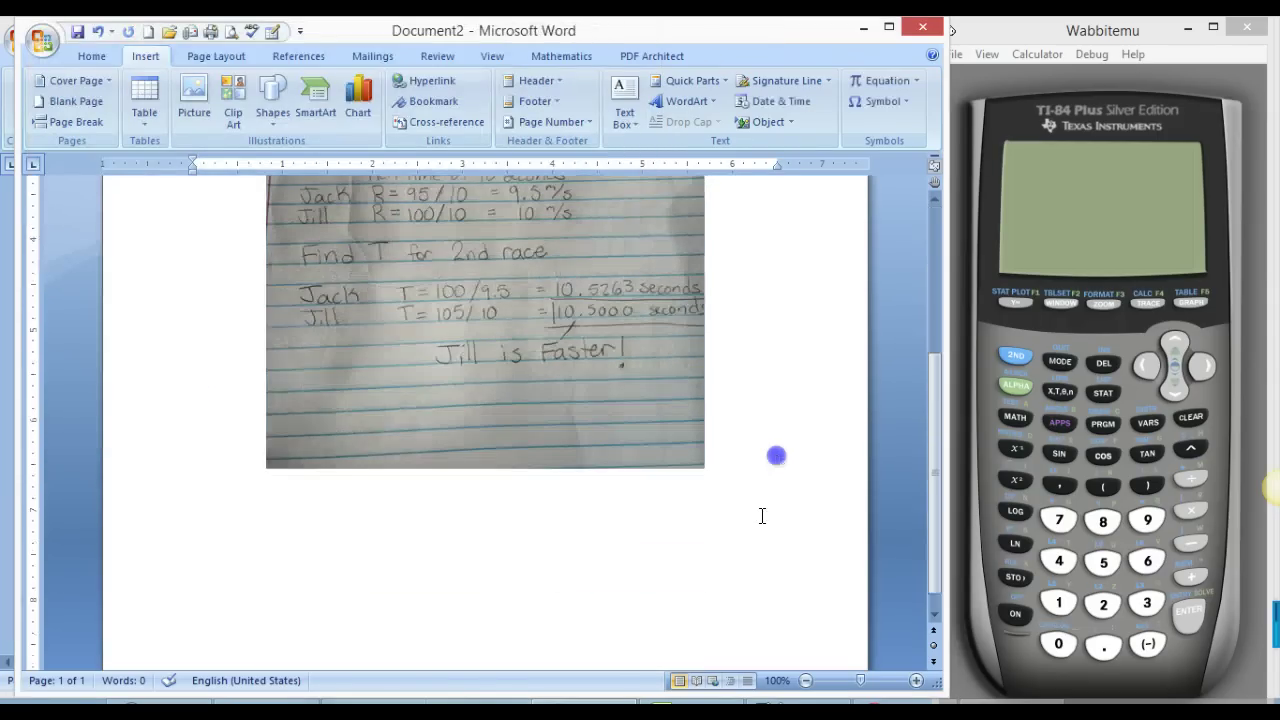
left_click(757, 514)
key("shift+Left")
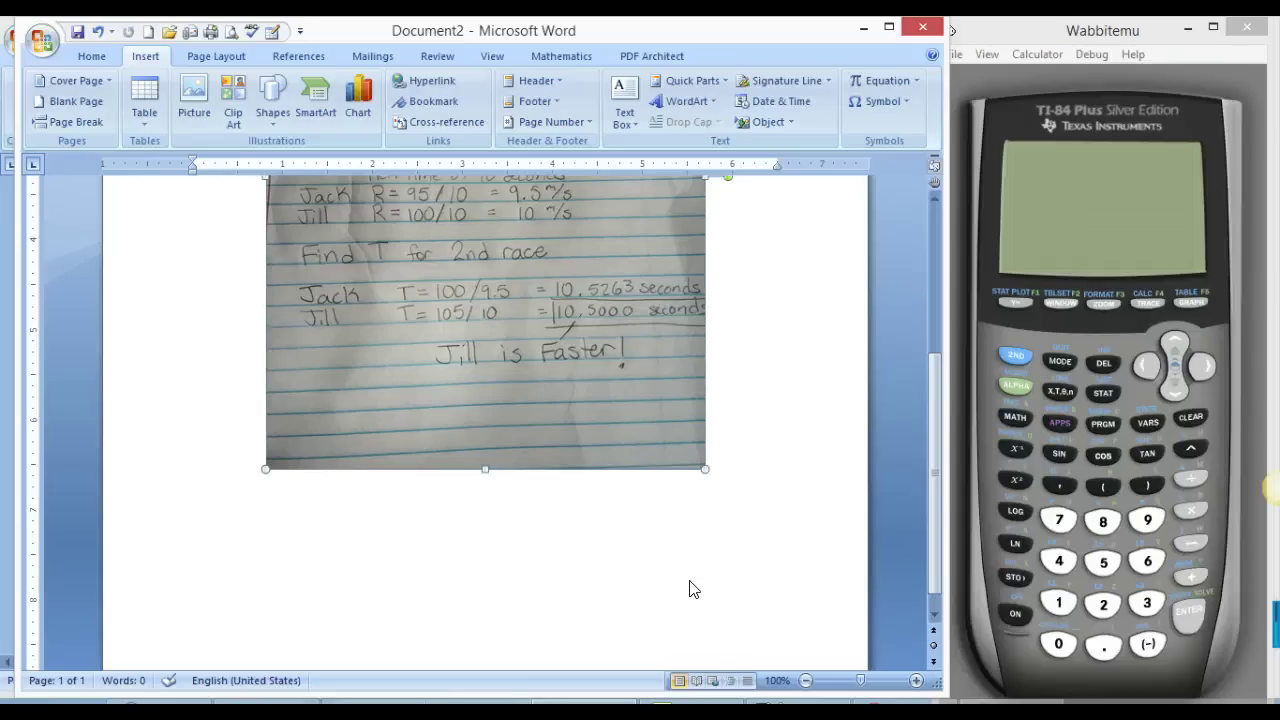
scroll(690, 585, "up", 2)
left_click(553, 544)
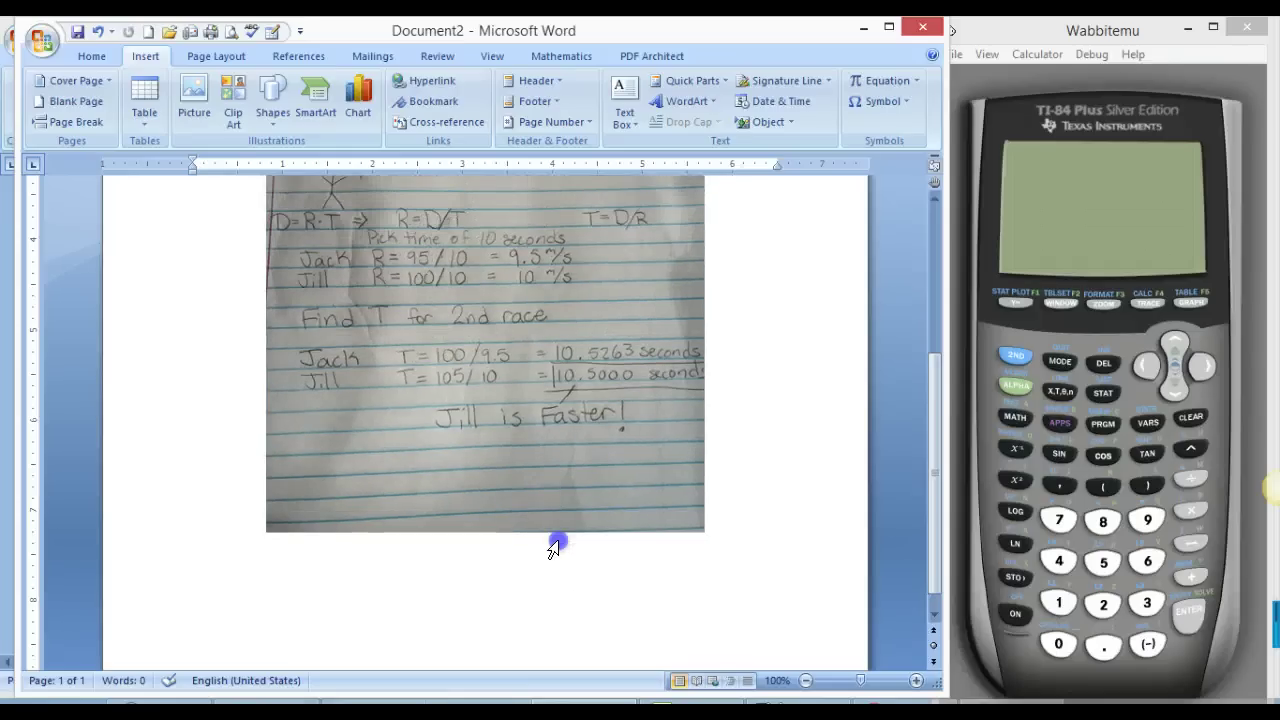
left_click(290, 558)
scroll(486, 449, "up", 5)
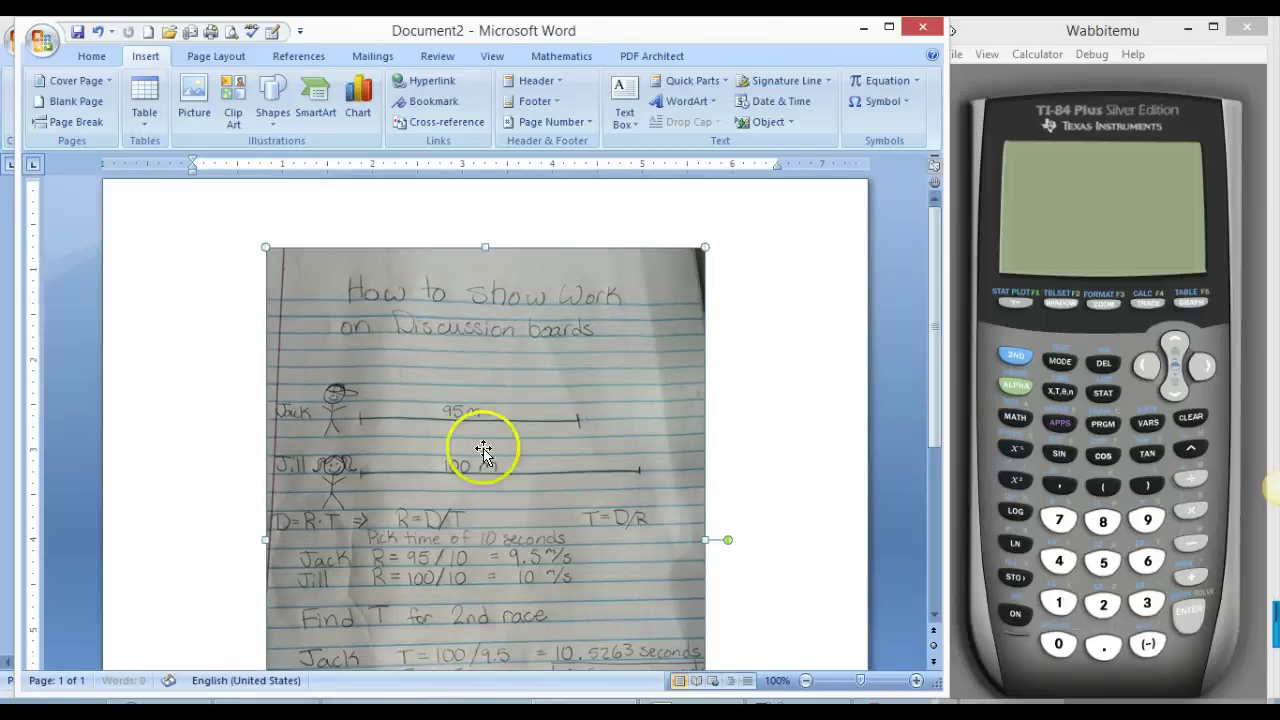
scroll(779, 292, "down", 5)
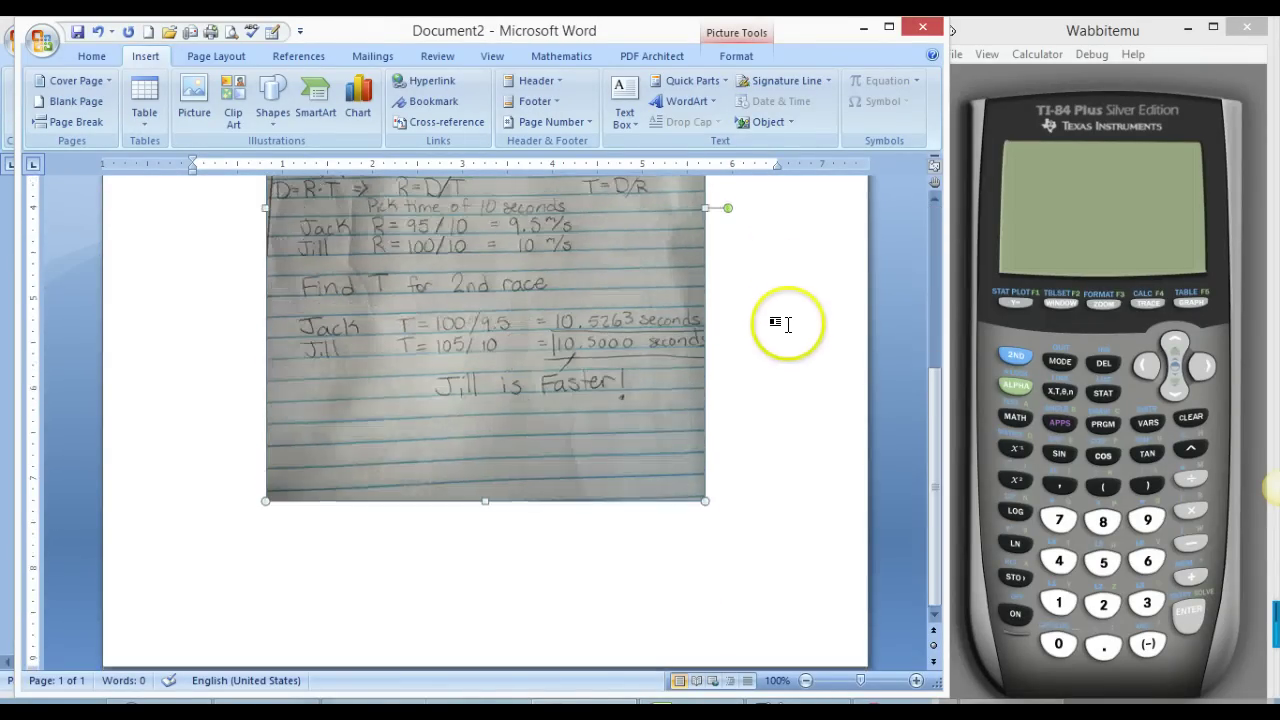
left_click(536, 553)
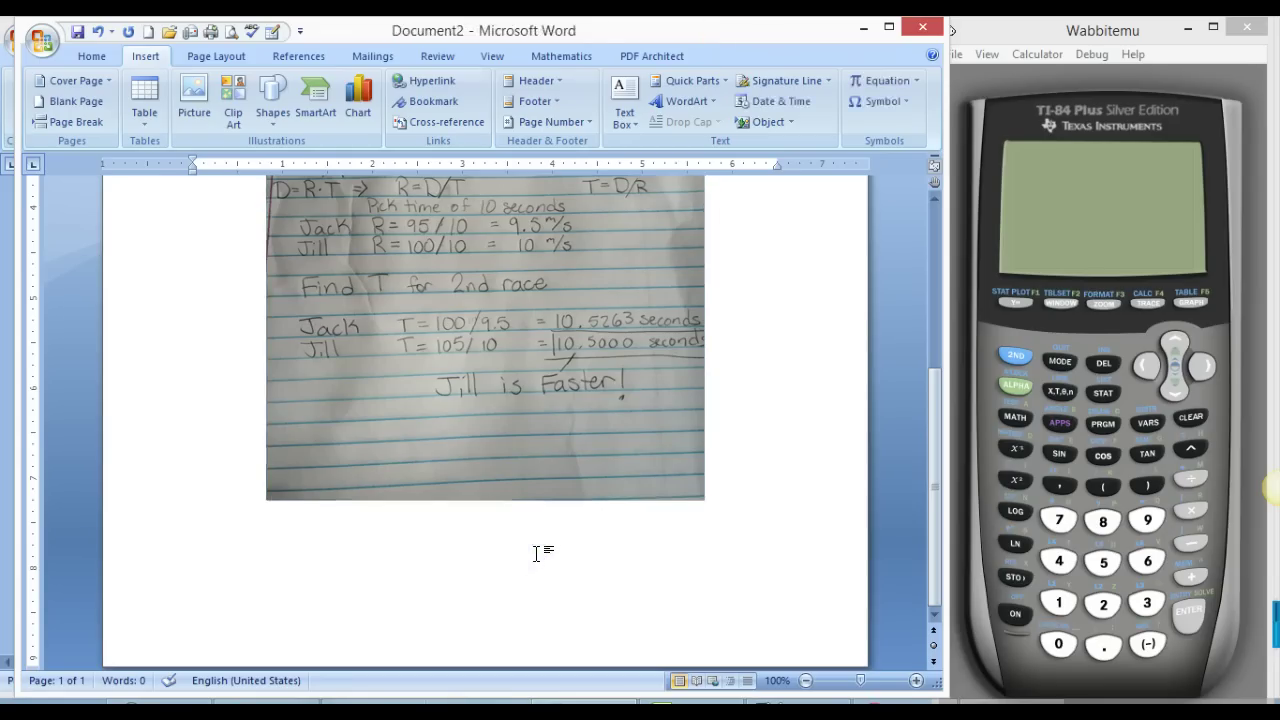
key("Return")
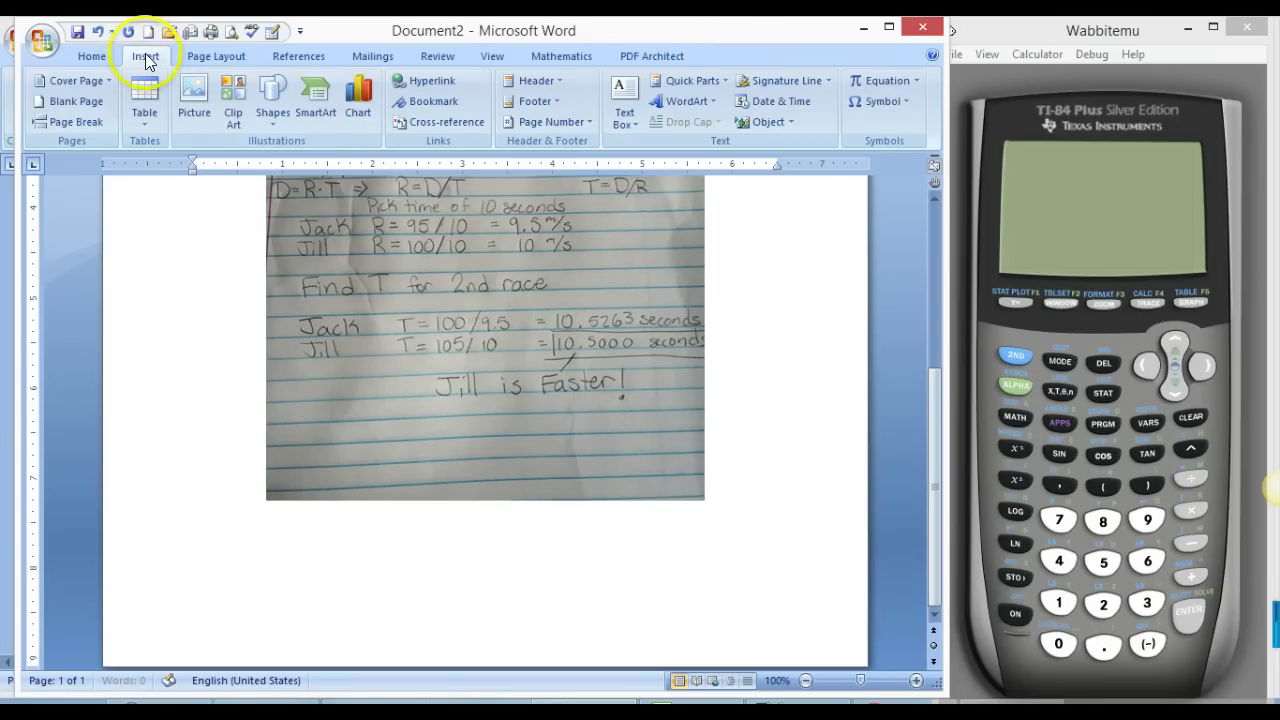
Step: Insert the picture "How to Show Work Pic 2.JPG" below the first photo
left_click(194, 105)
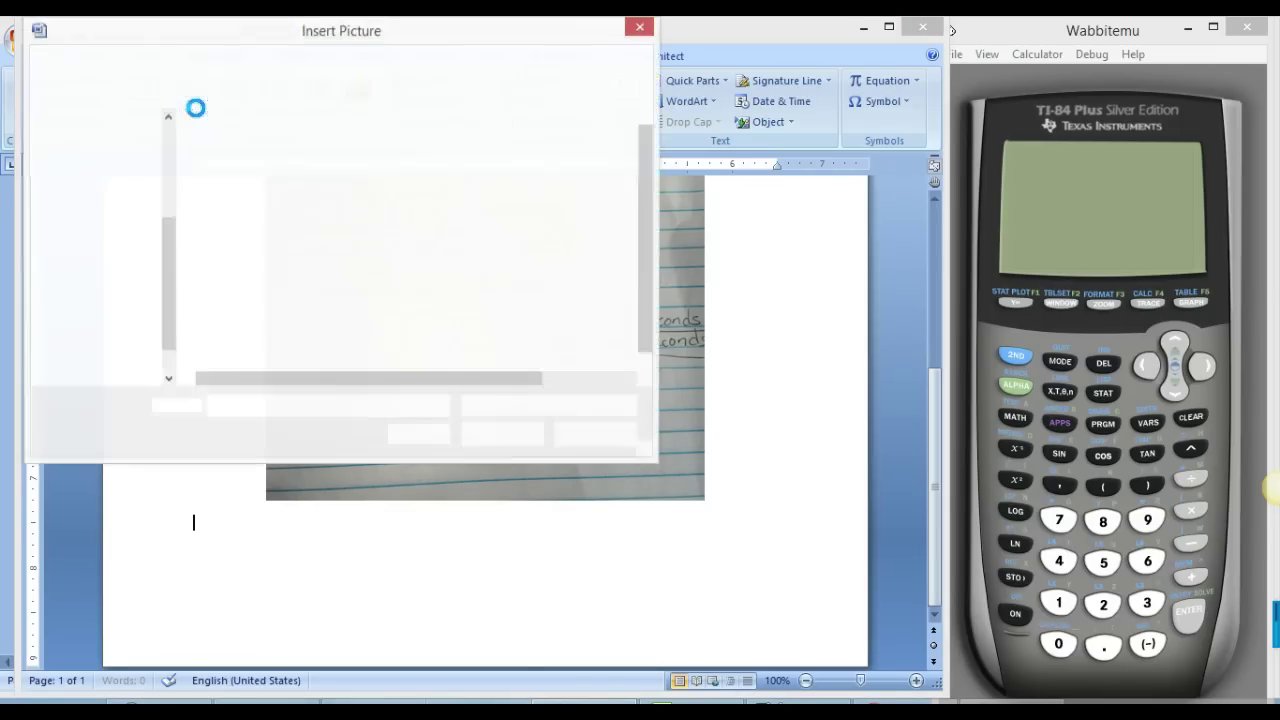
left_click(383, 360)
double_click(383, 360)
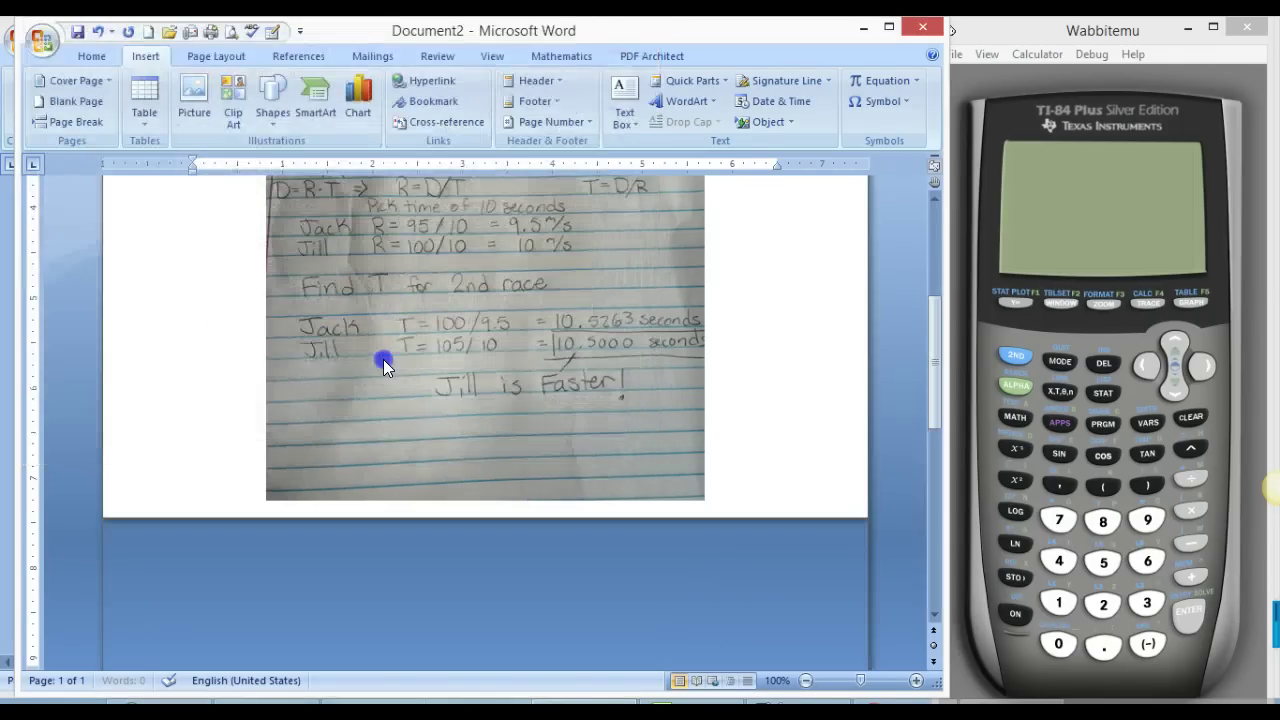
scroll(440, 385, "down", 5)
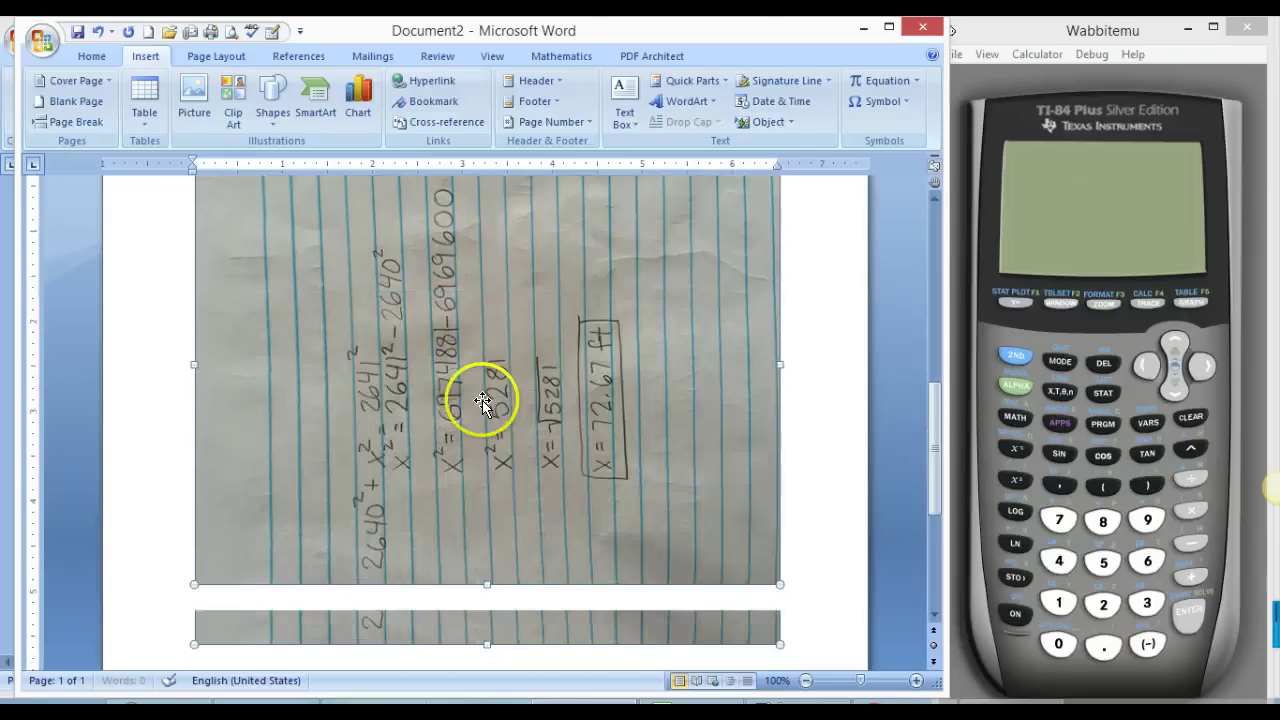
Step: Rotate the inserted equation photo 90° to the right so the handwriting reads upright
left_click(501, 418)
scroll(506, 412, "up", 3)
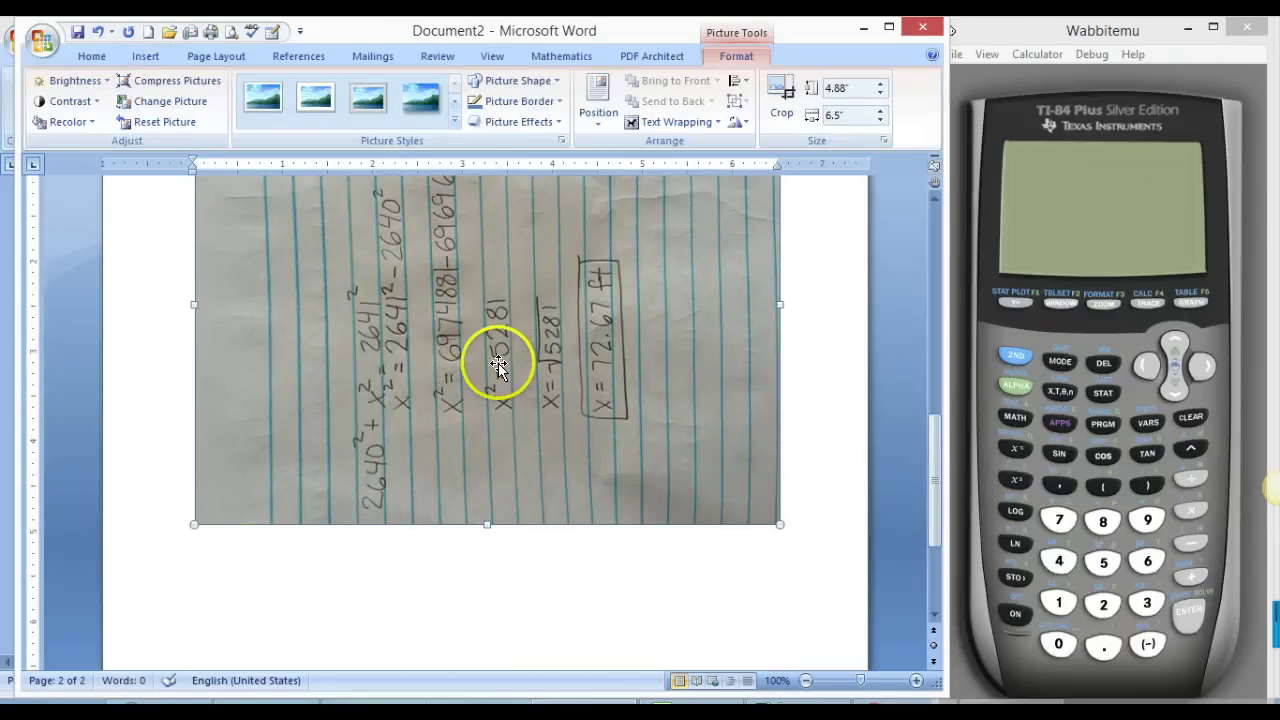
scroll(497, 368, "up", 1)
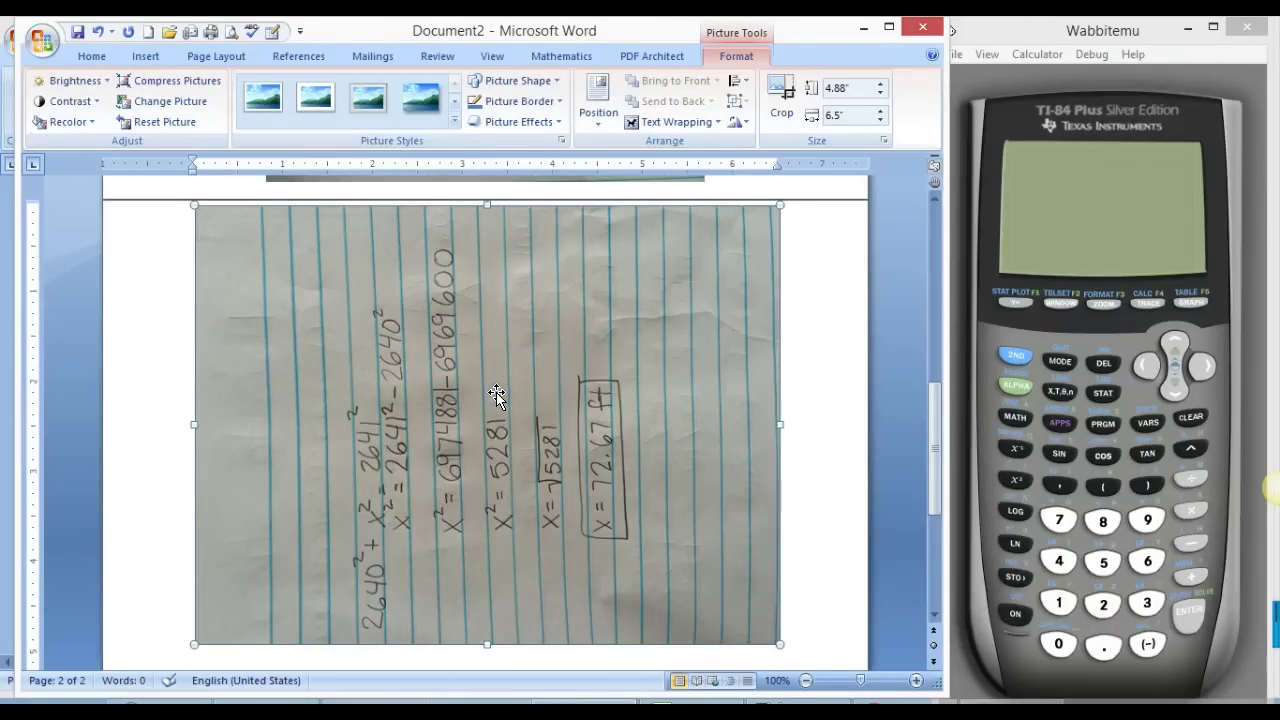
left_click(741, 126)
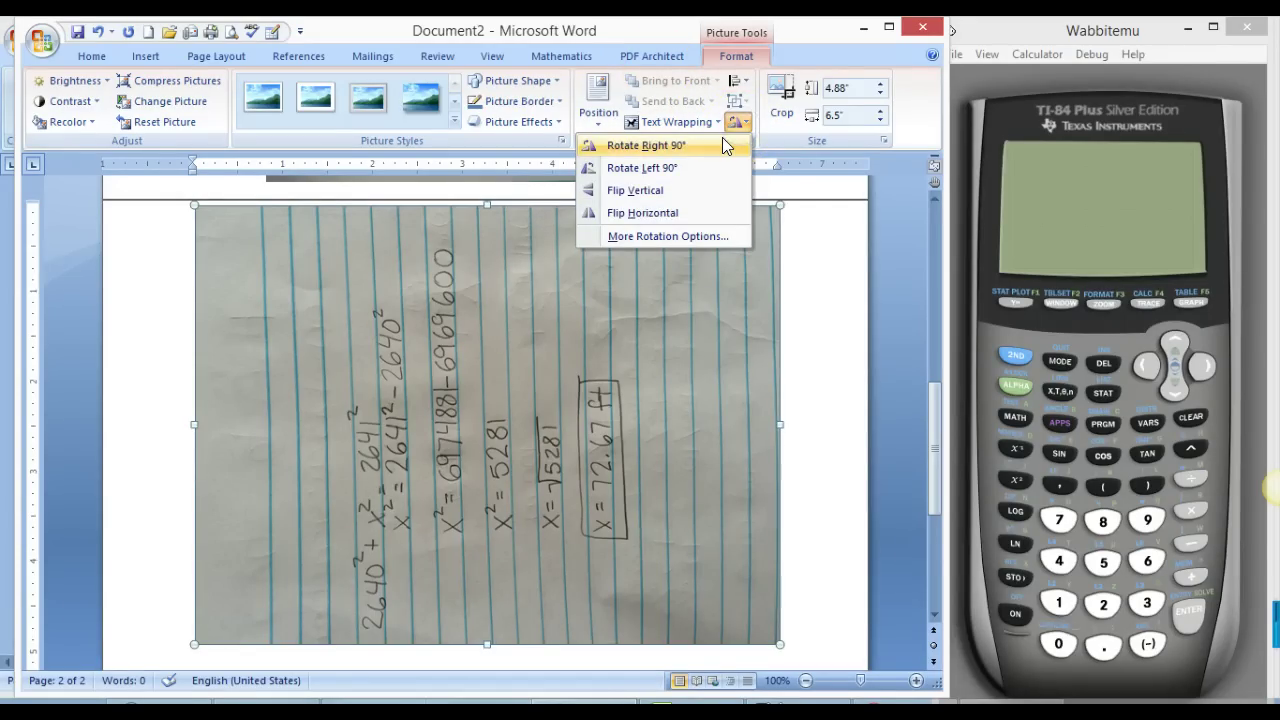
left_click(715, 148)
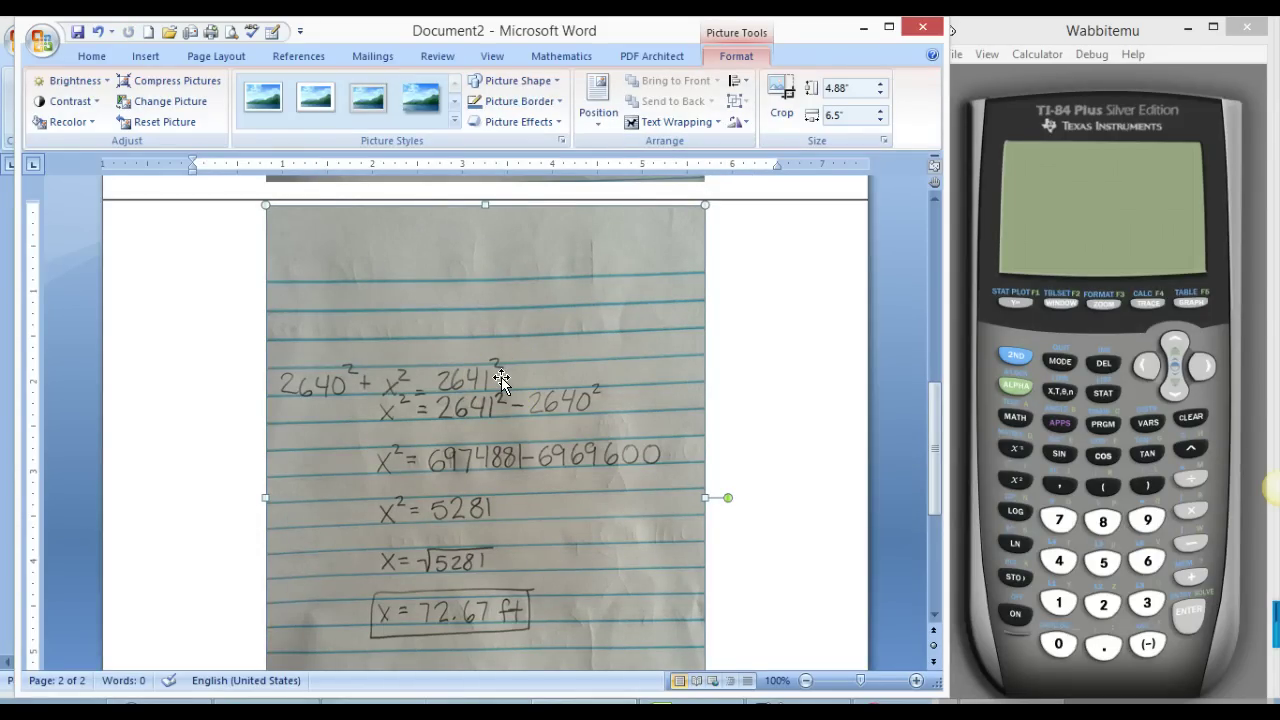
Step: Copy the rotated equation photo and switch to the 1A Guided Practice discussion board in the browser
right_click(501, 381)
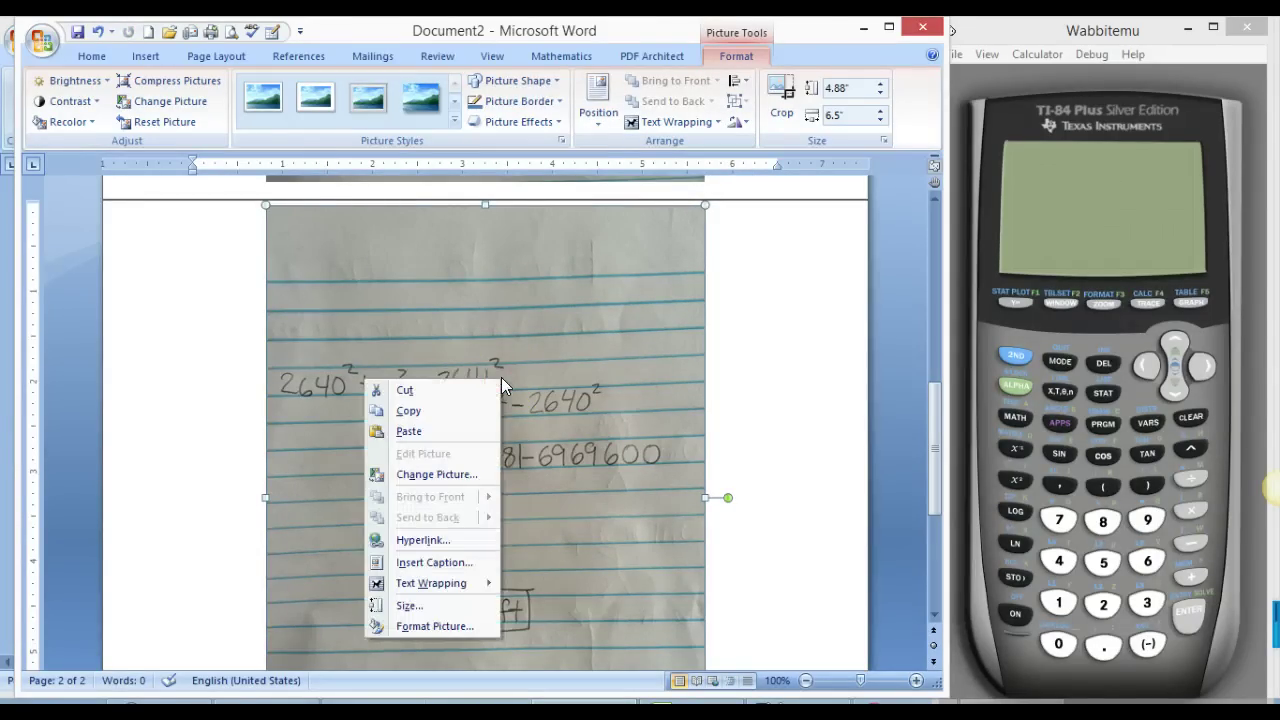
left_click(423, 410)
left_click(423, 410)
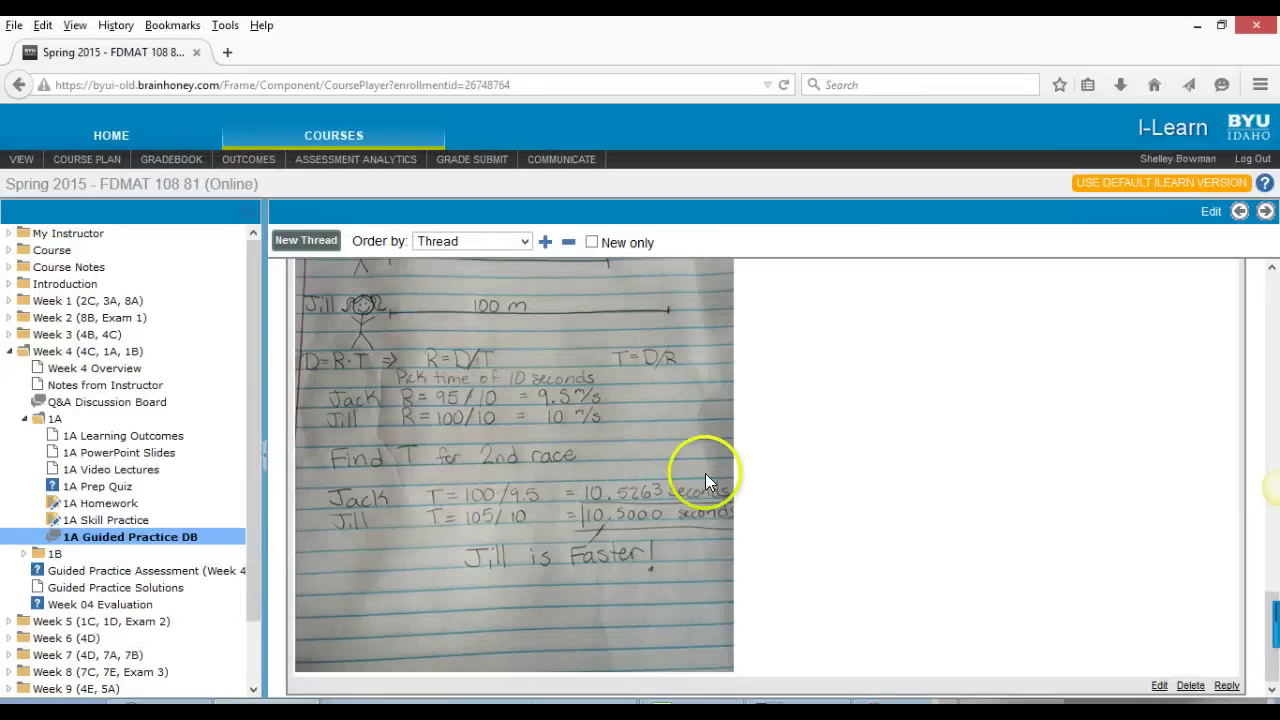
Step: Open the discussion post containing the Jack and Jill photo for editing and review its description to the end
scroll(706, 474, "up", 5)
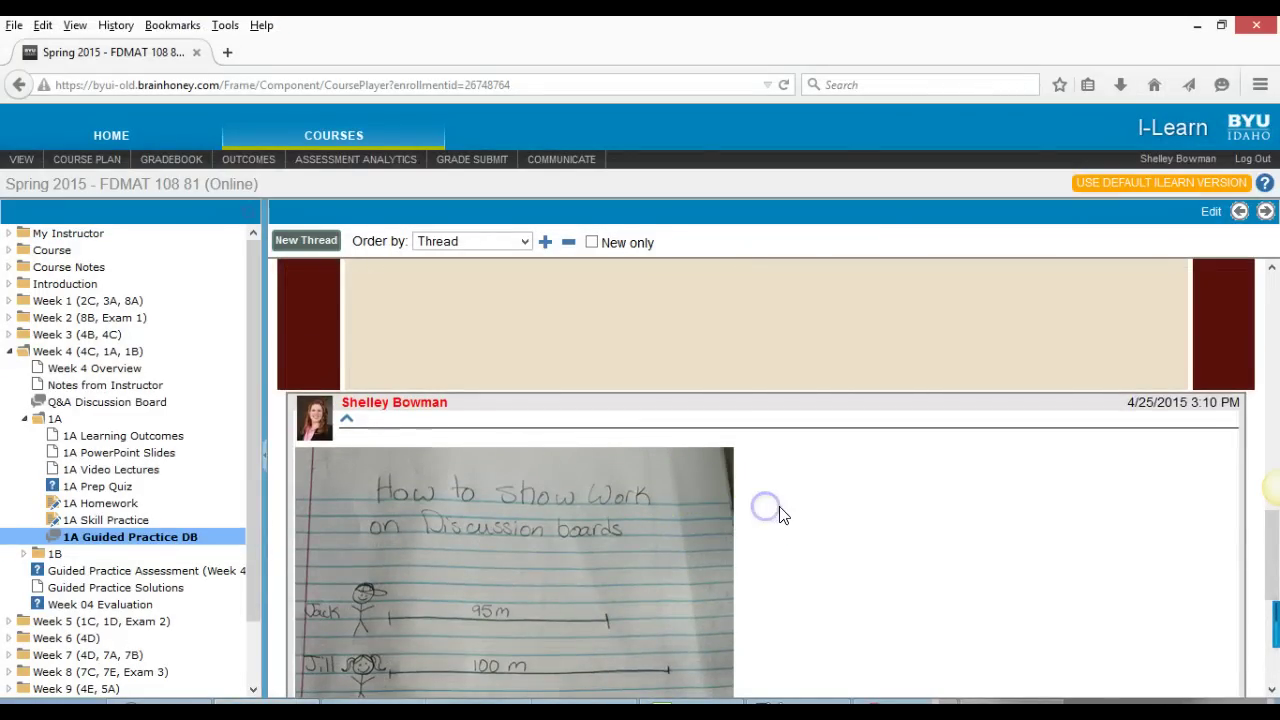
scroll(794, 517, "down", 4)
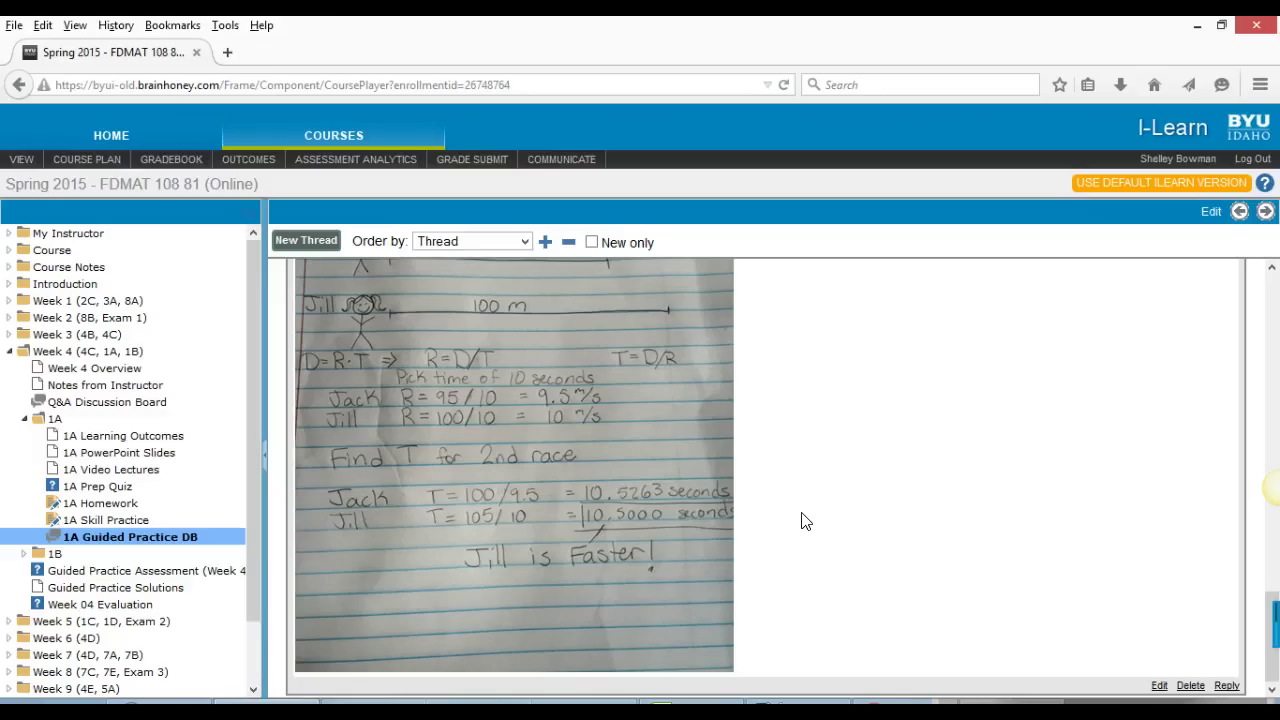
left_click(1159, 685)
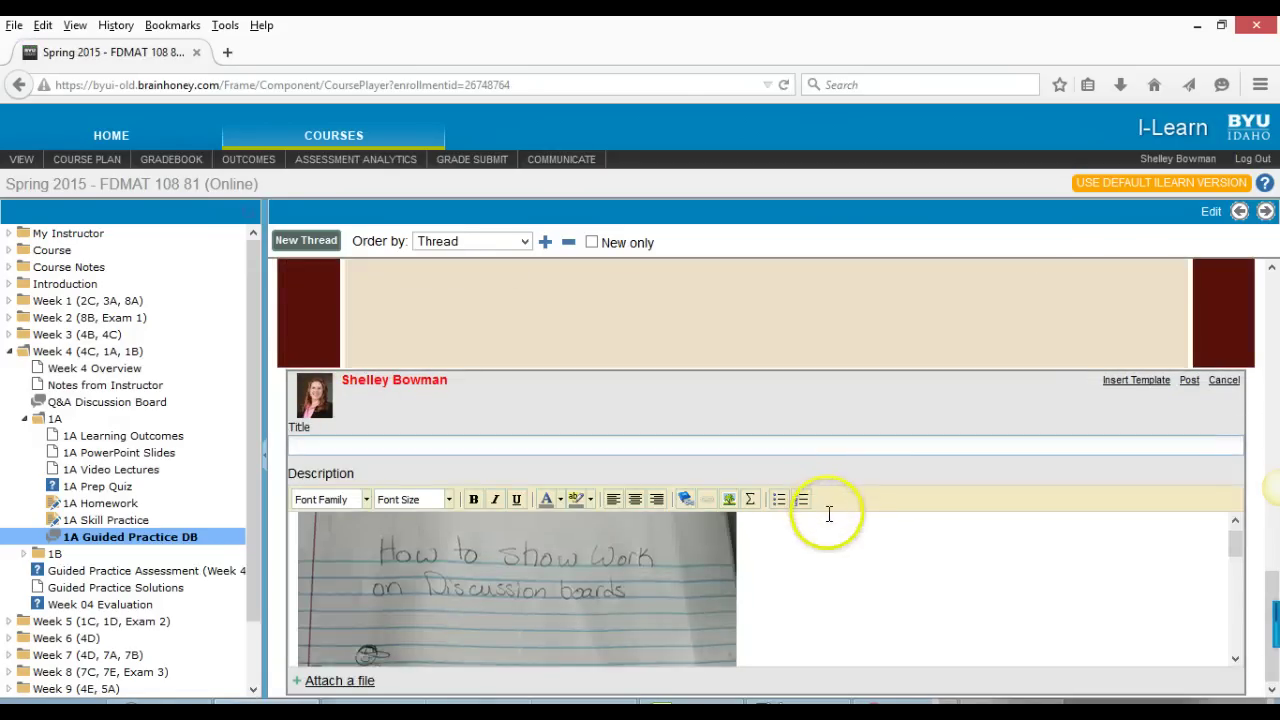
scroll(832, 530, "down", 3)
scroll(835, 545, "down", 5)
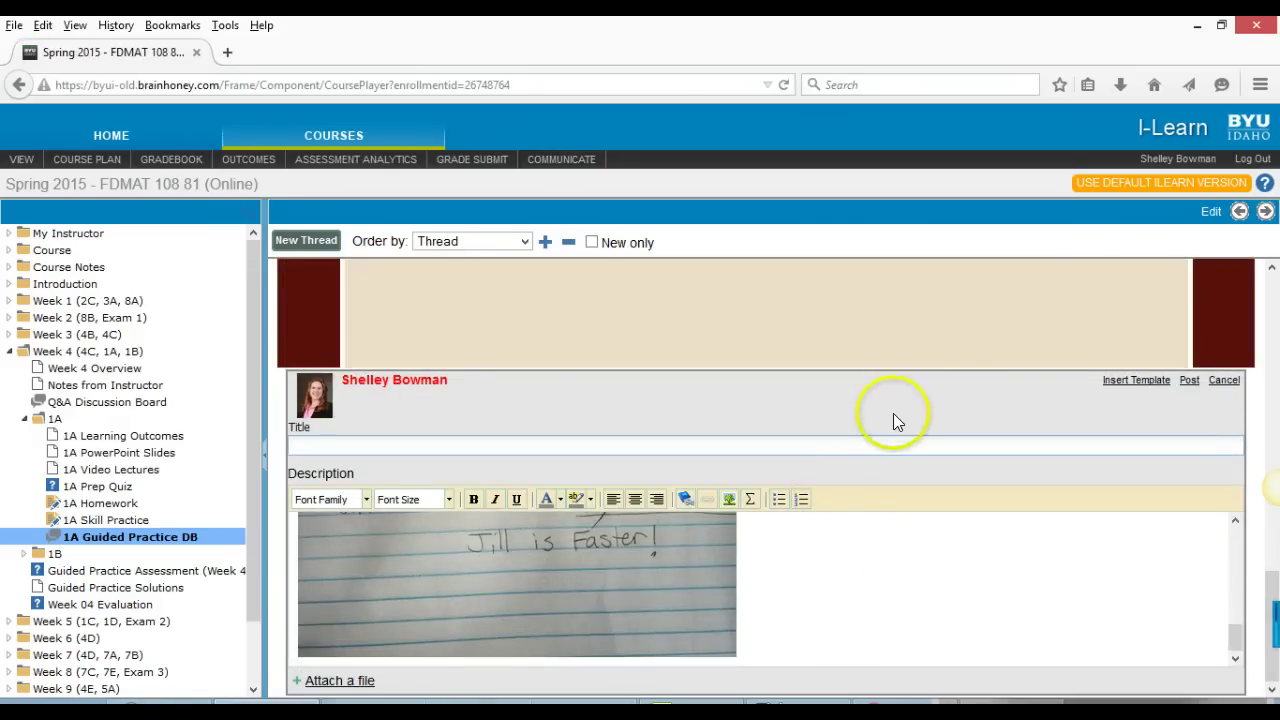
Step: Add a file attachment field to the post being edited
left_click(339, 681)
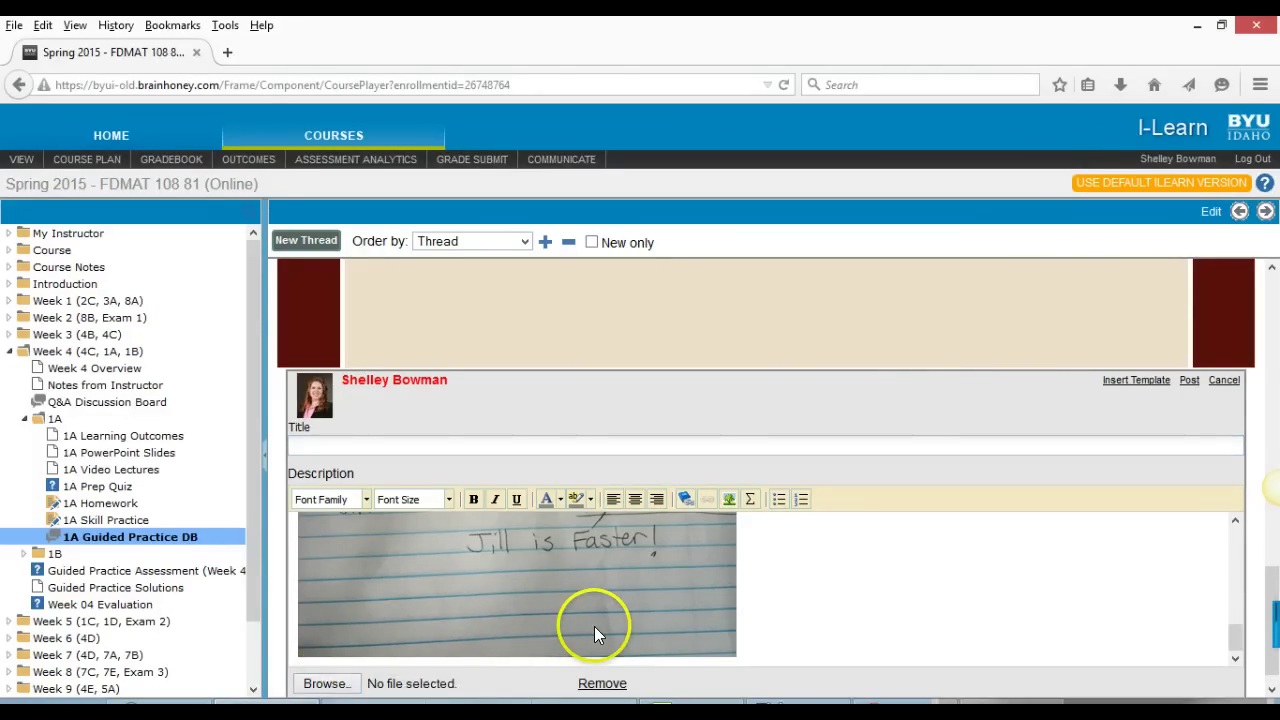
scroll(775, 565, "down", 1)
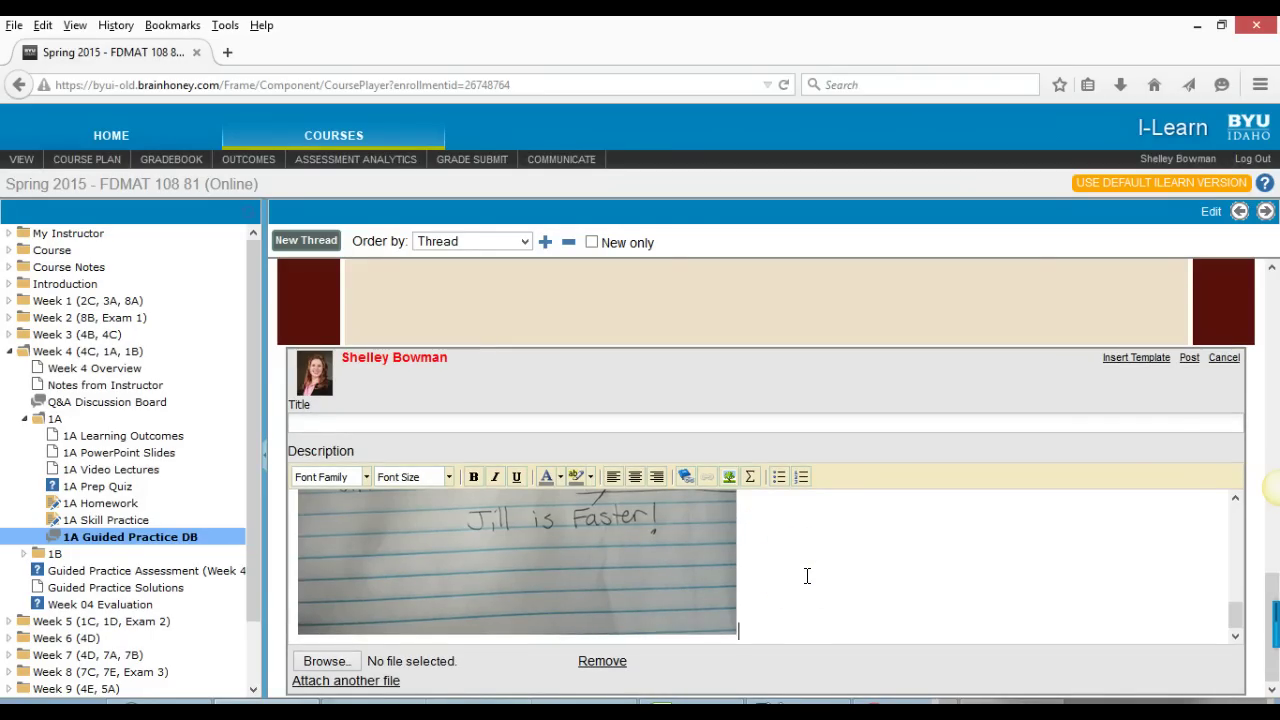
Step: Delete the handwritten Jack and Jill photo from the post's description
scroll(805, 575, "up", 5)
scroll(807, 577, "up", 3)
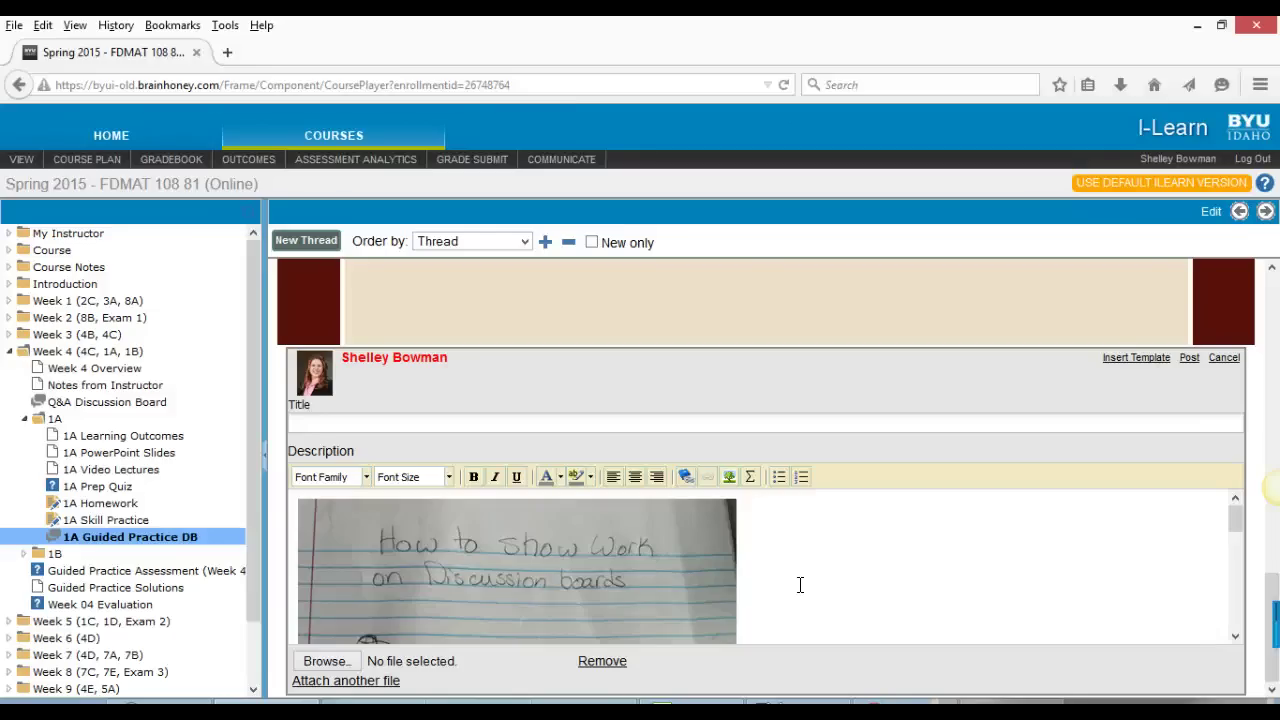
left_click(606, 566)
key("Delete")
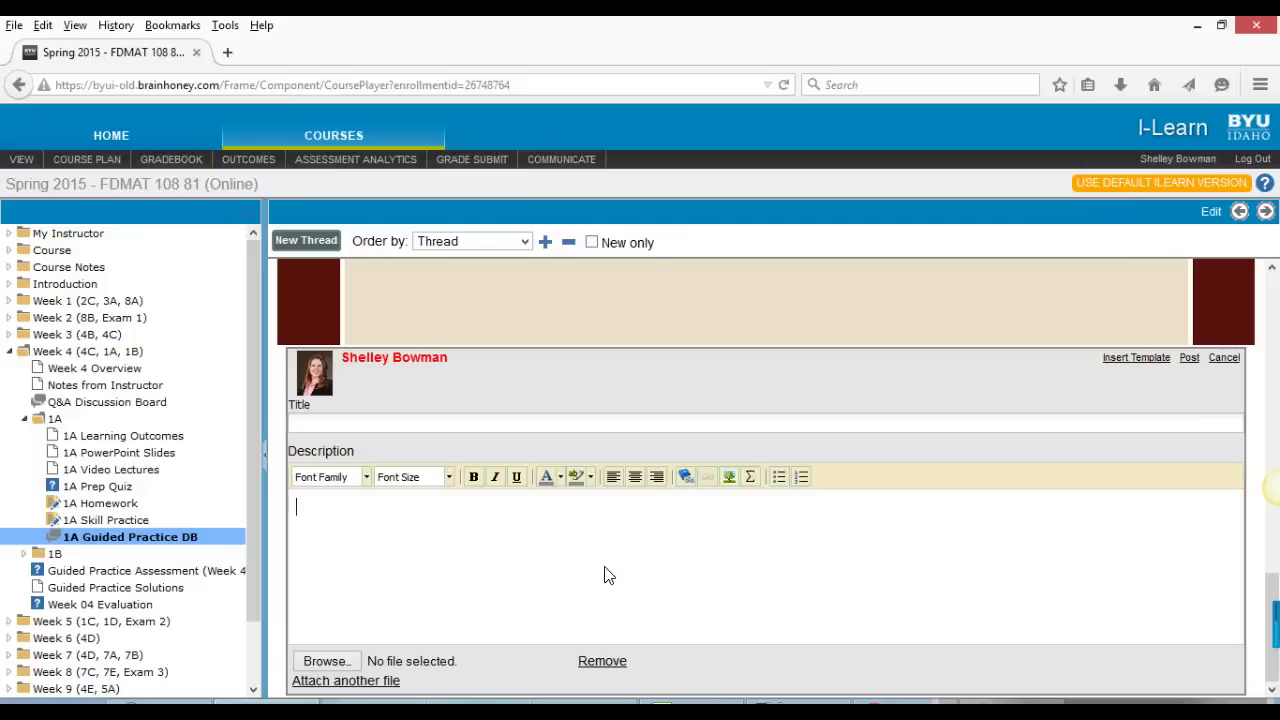
Step: Enter the equation "2640^2 + x^2 = 2641^2" in the post's description and start a new line
type("2640^2 + x^2 = 264")
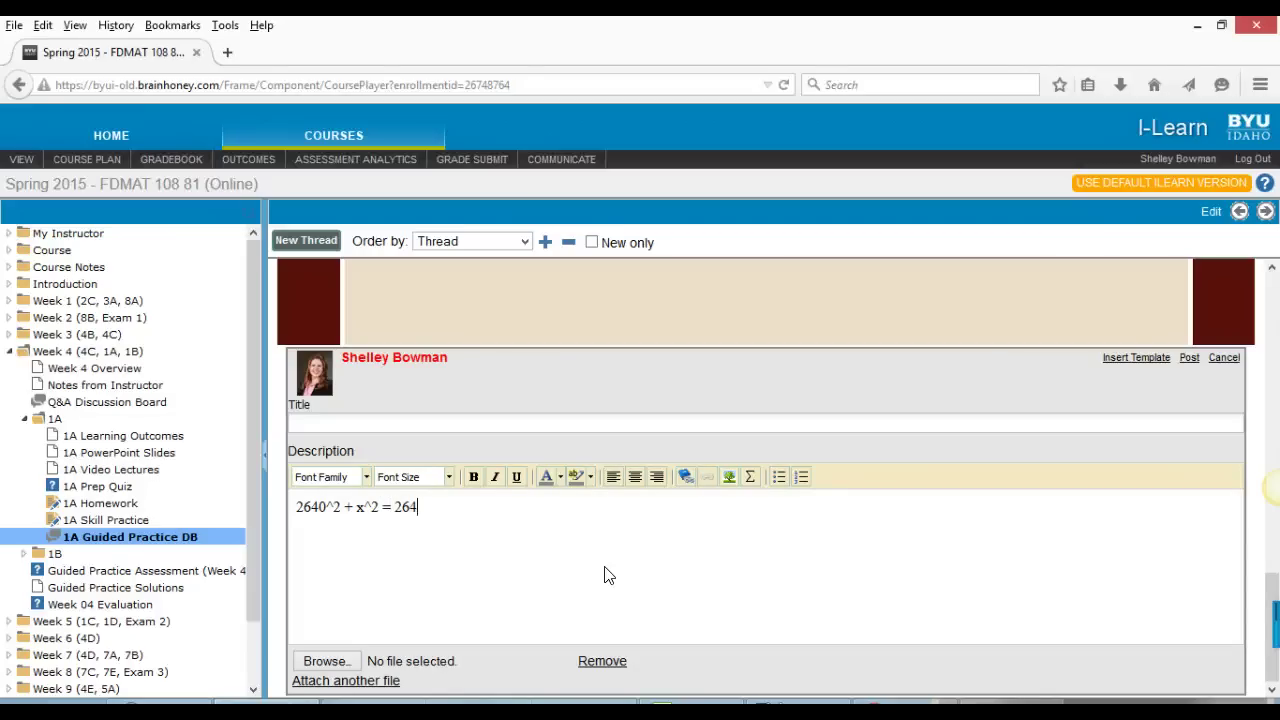
type("1^2")
key("Return")
left_click(607, 575)
Step: Switch back to Document2 in Word and delete both handwritten photos from it
key("alt+Tab")
left_click(576, 471)
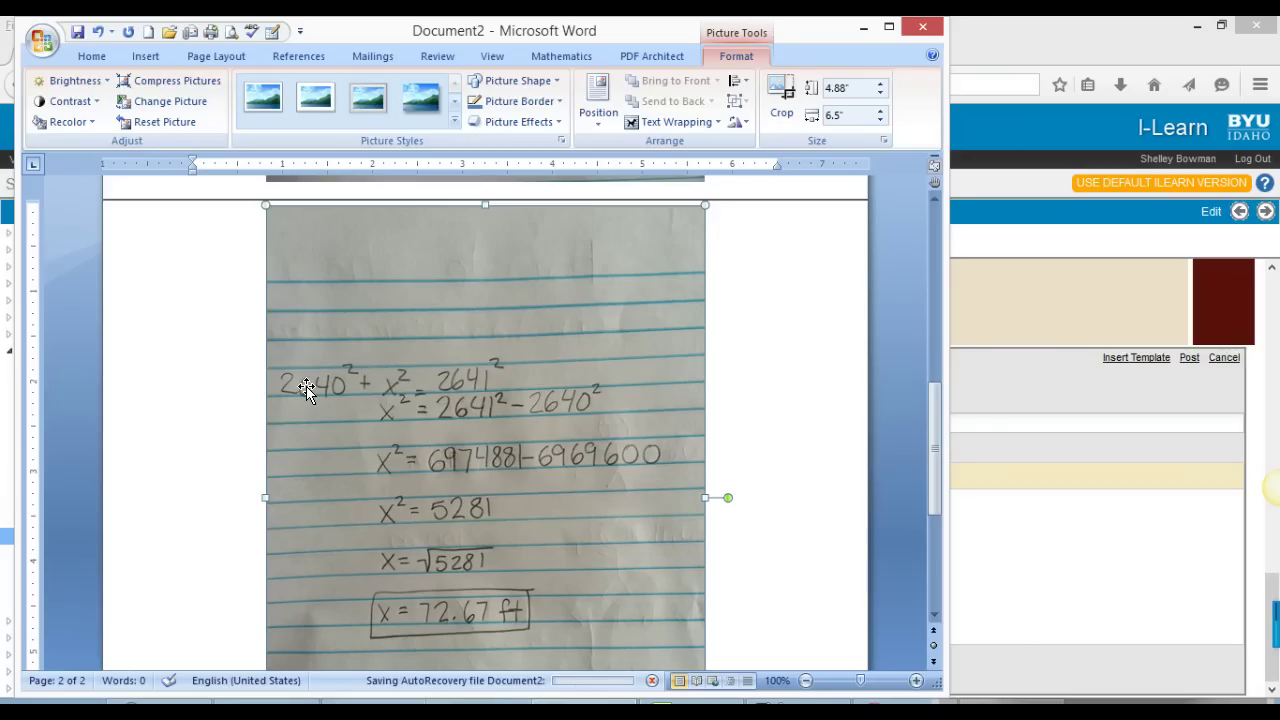
left_click(757, 387)
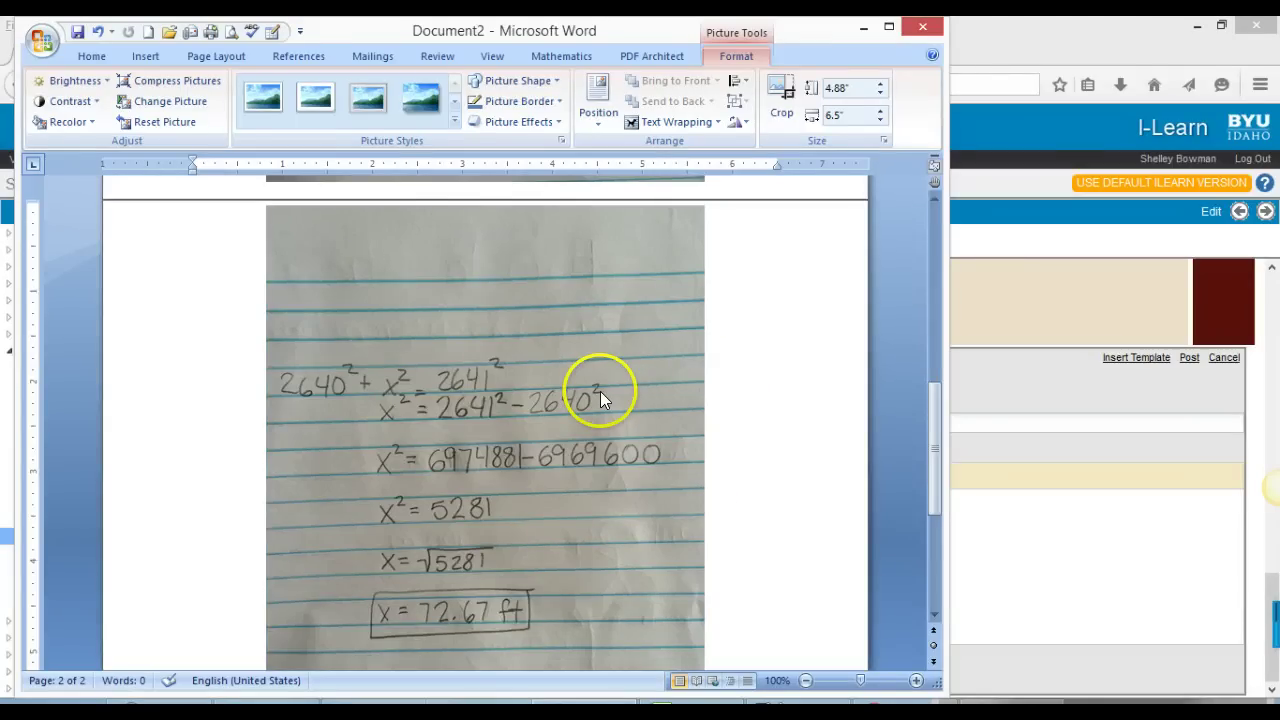
key("Delete")
scroll(560, 372, "up", 10)
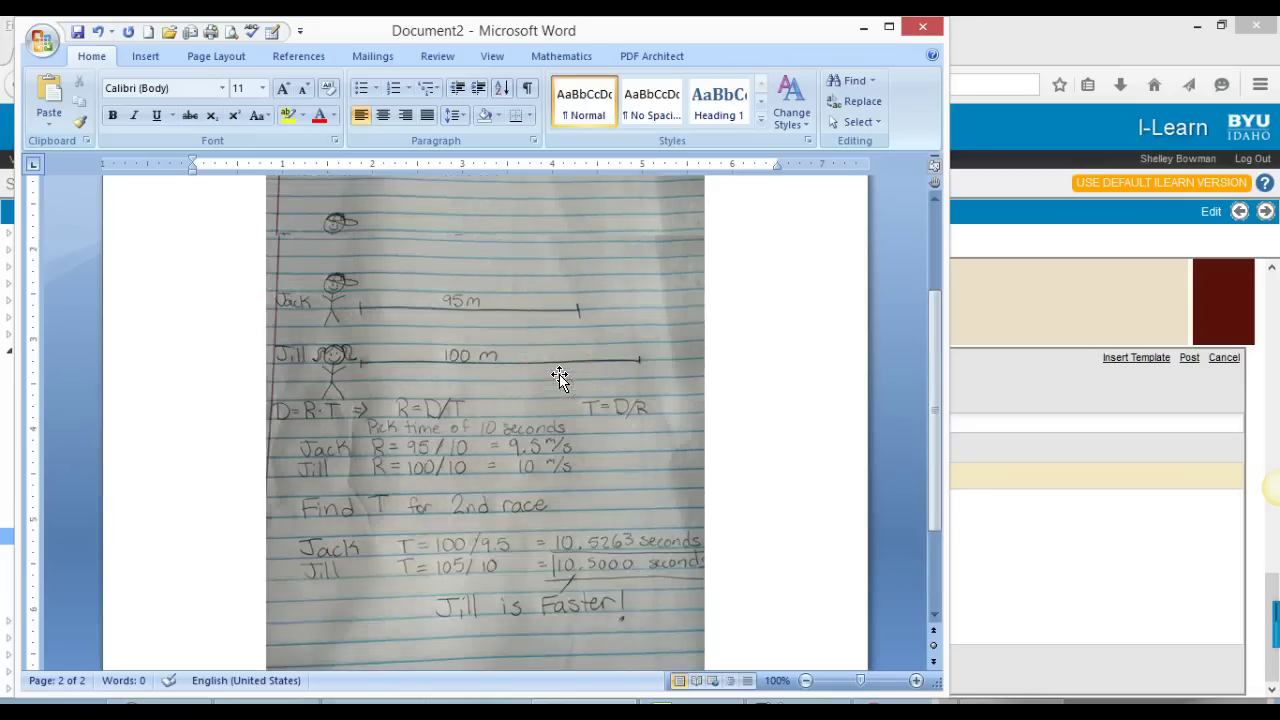
left_click(560, 378)
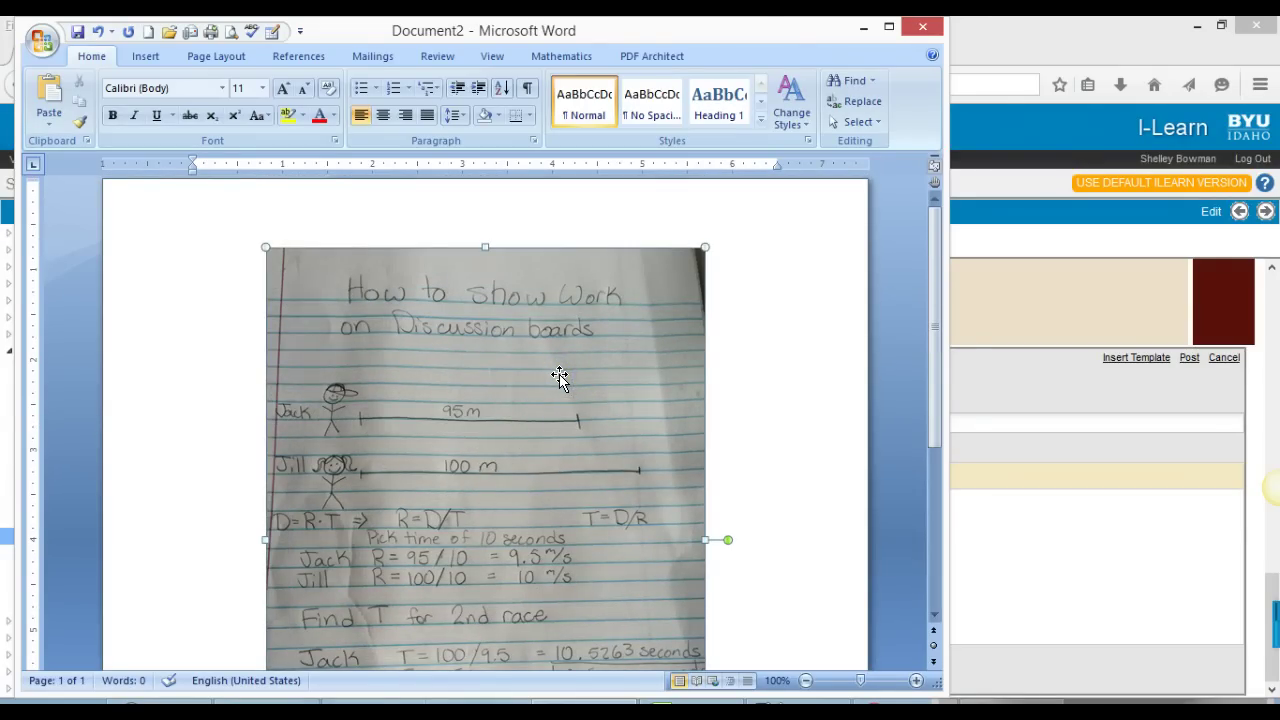
key("Delete")
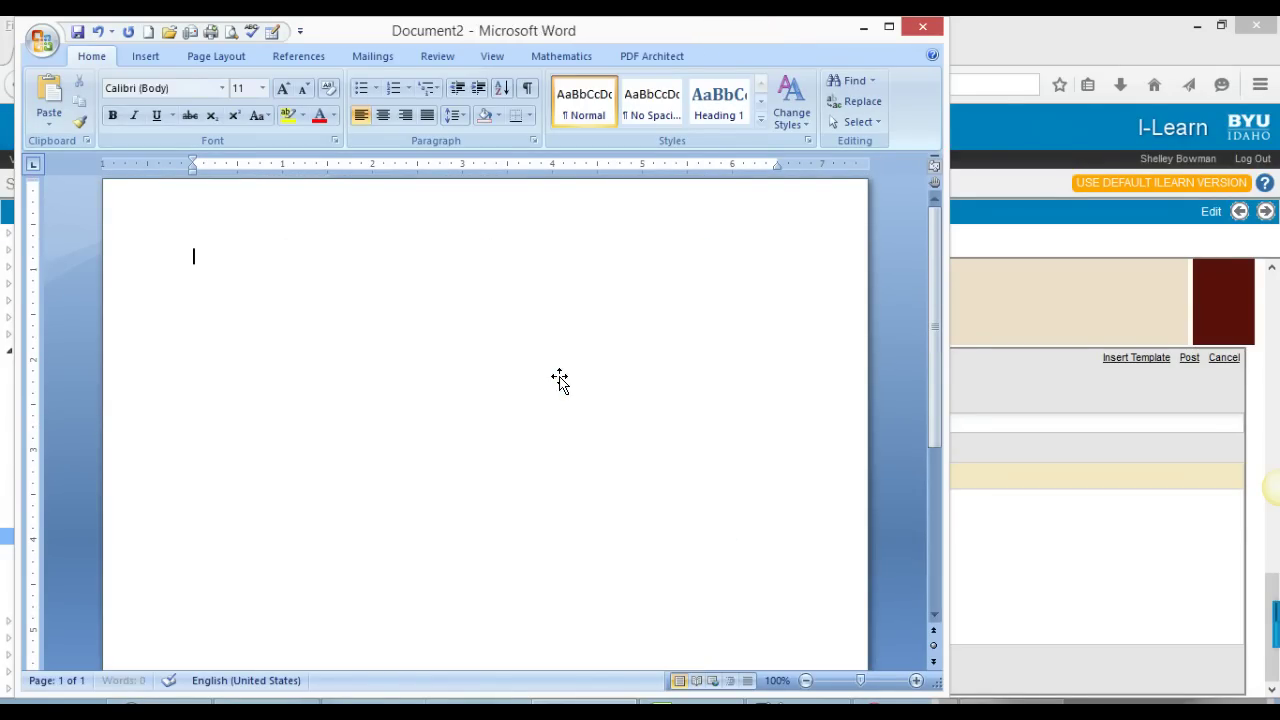
Step: Insert a new equation in the document and enter 2640² in it
left_click(140, 55)
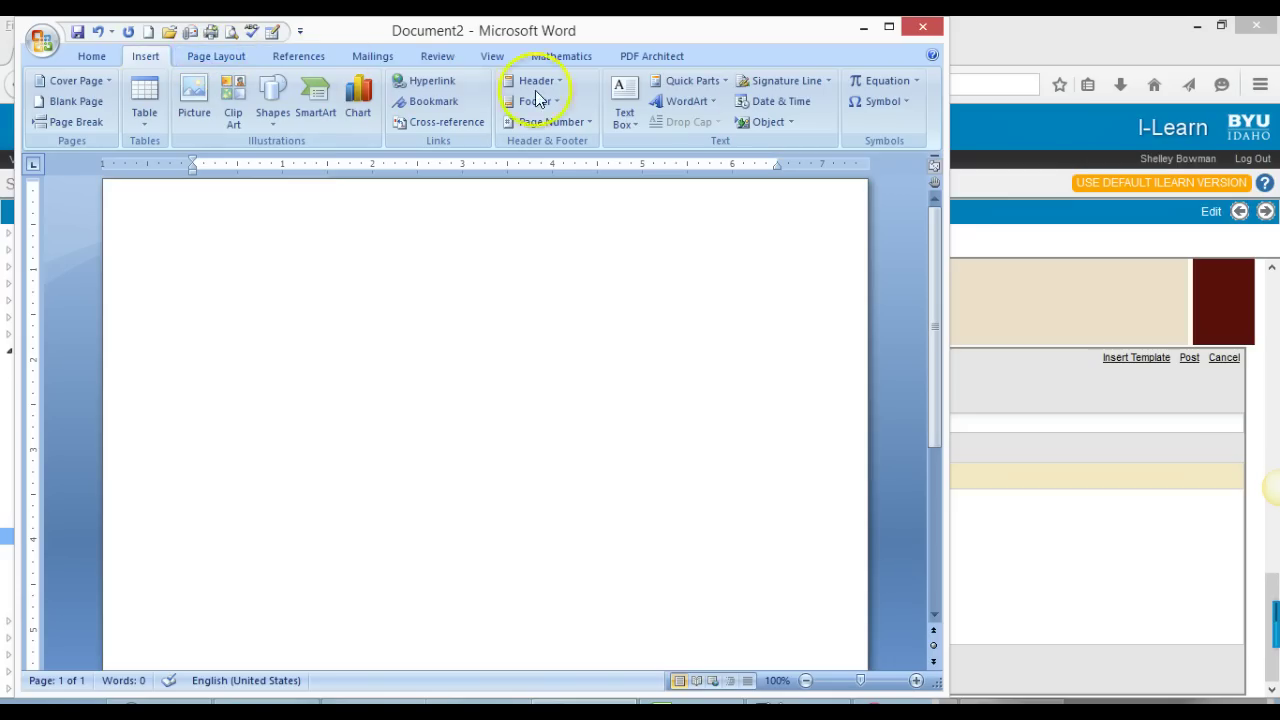
left_click(884, 80)
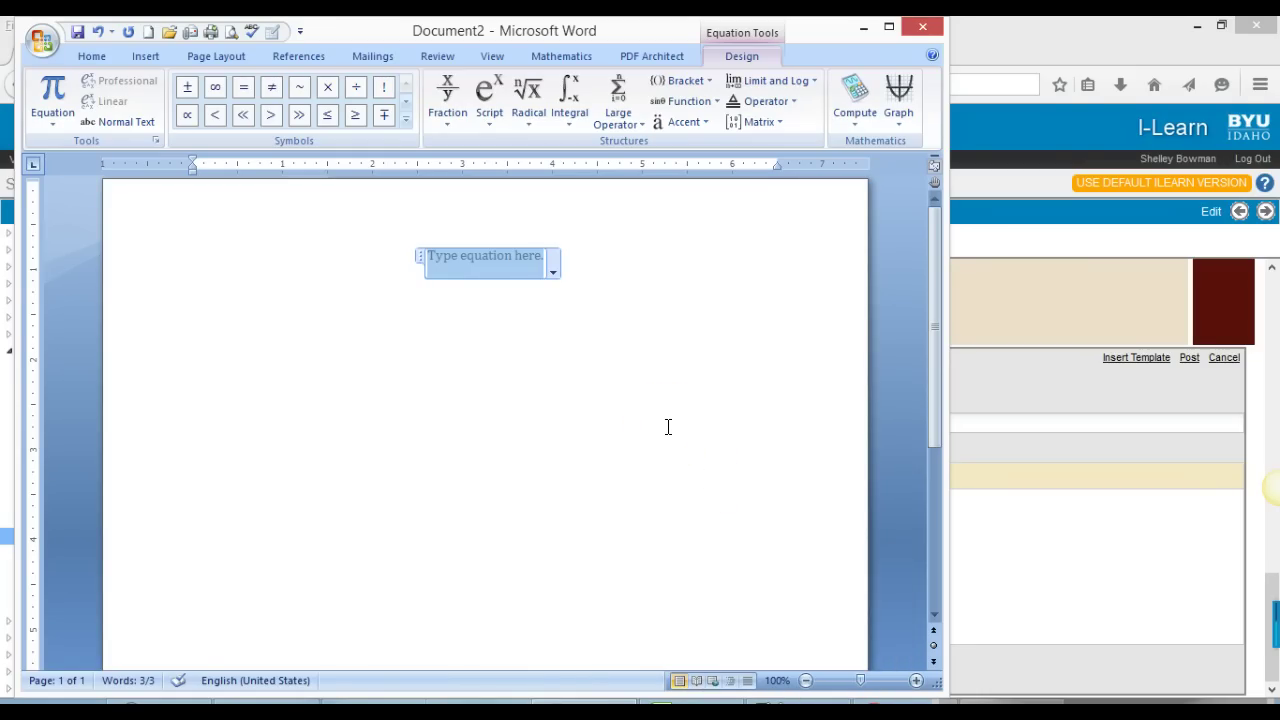
type("2640")
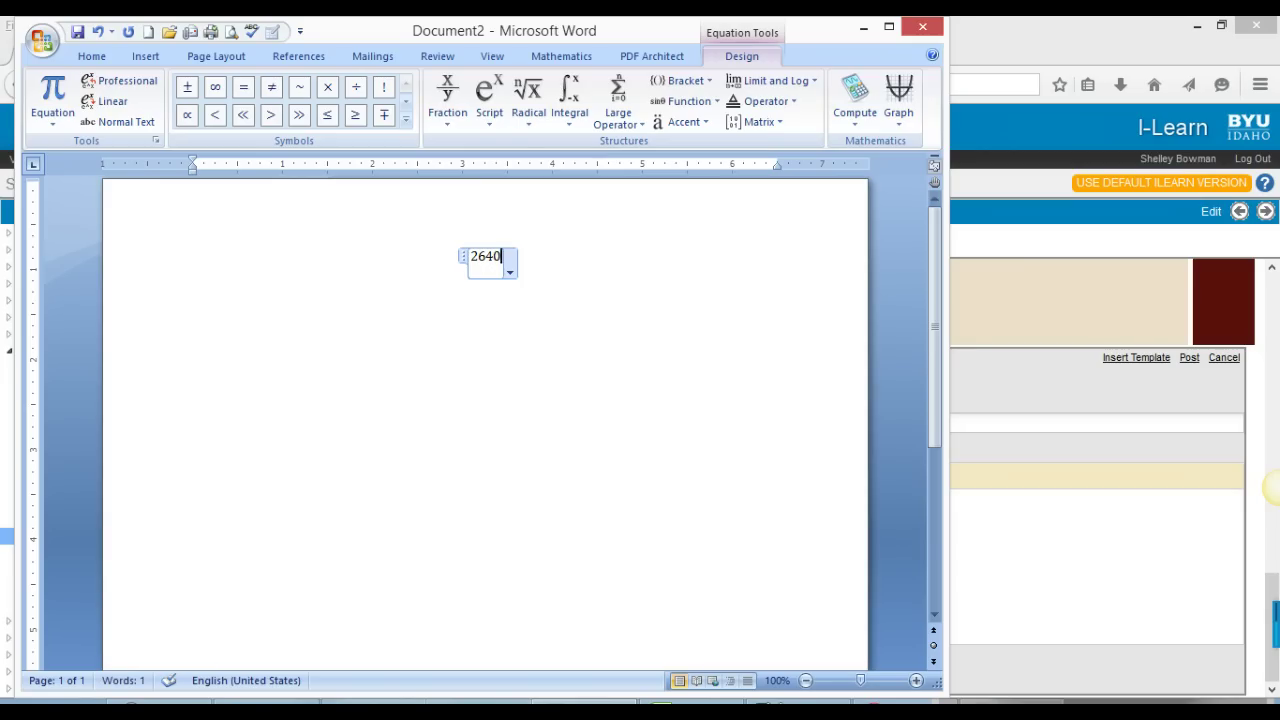
type("^")
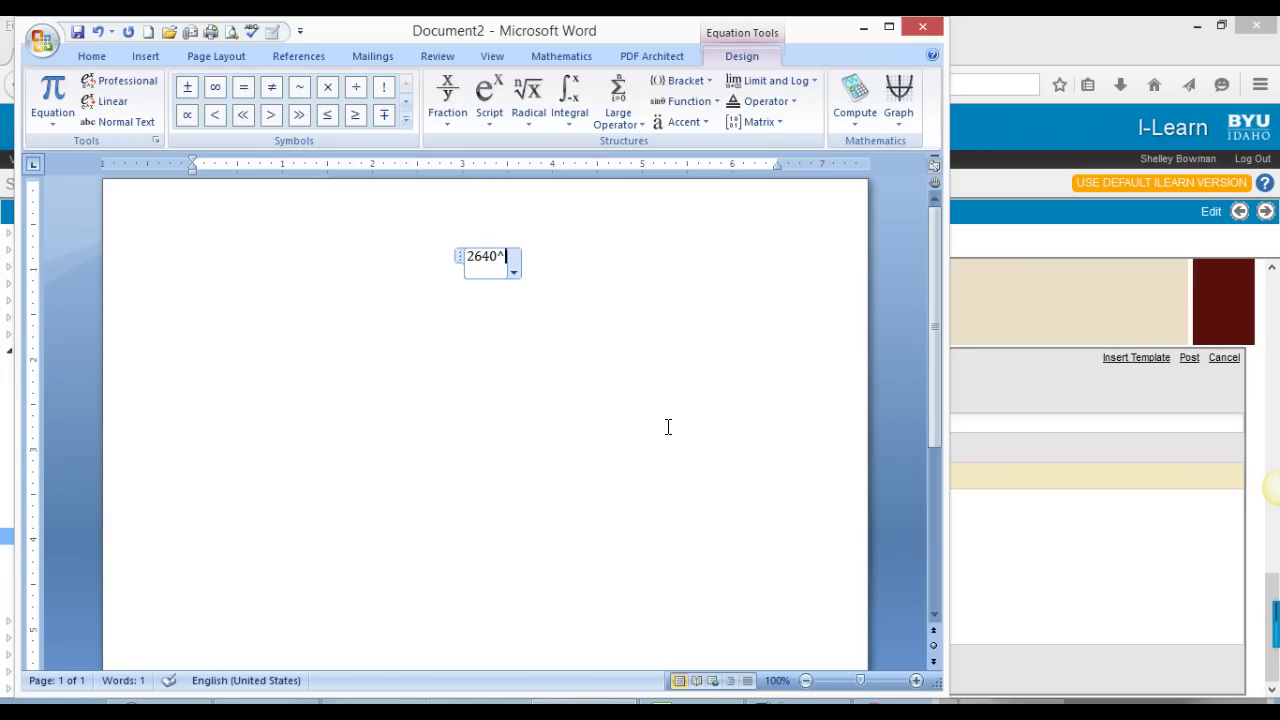
type("2")
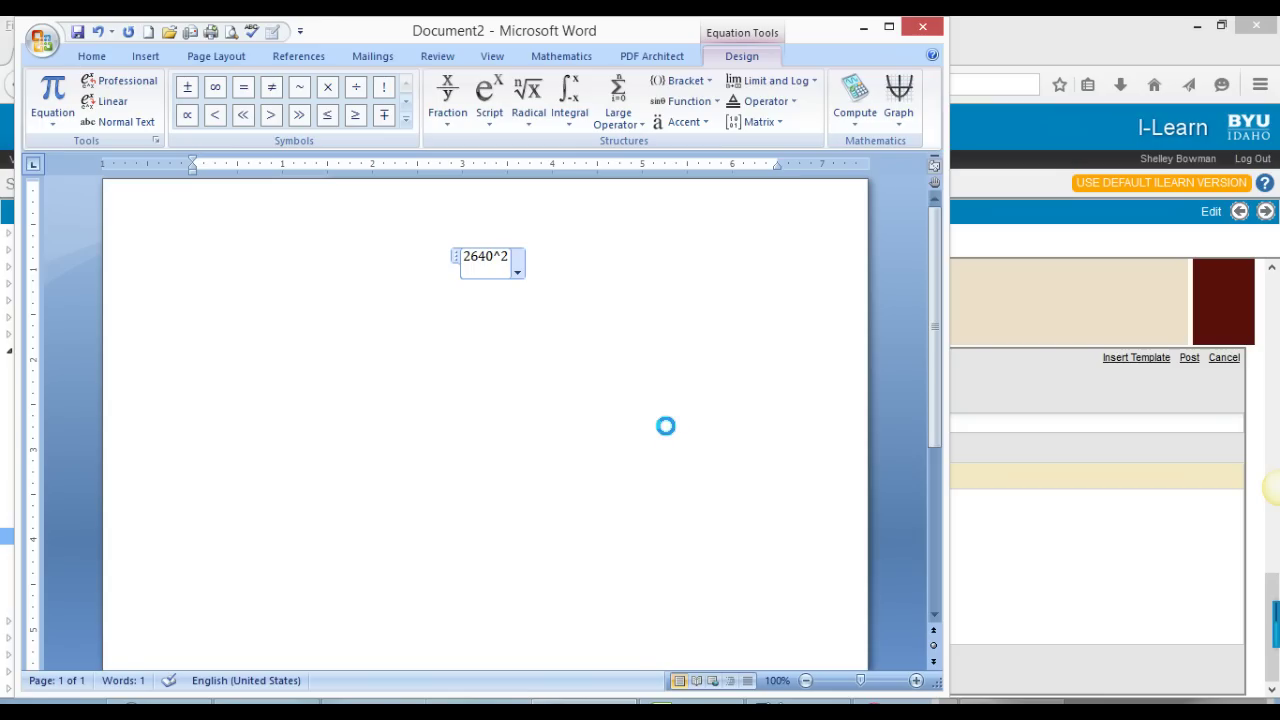
key("space")
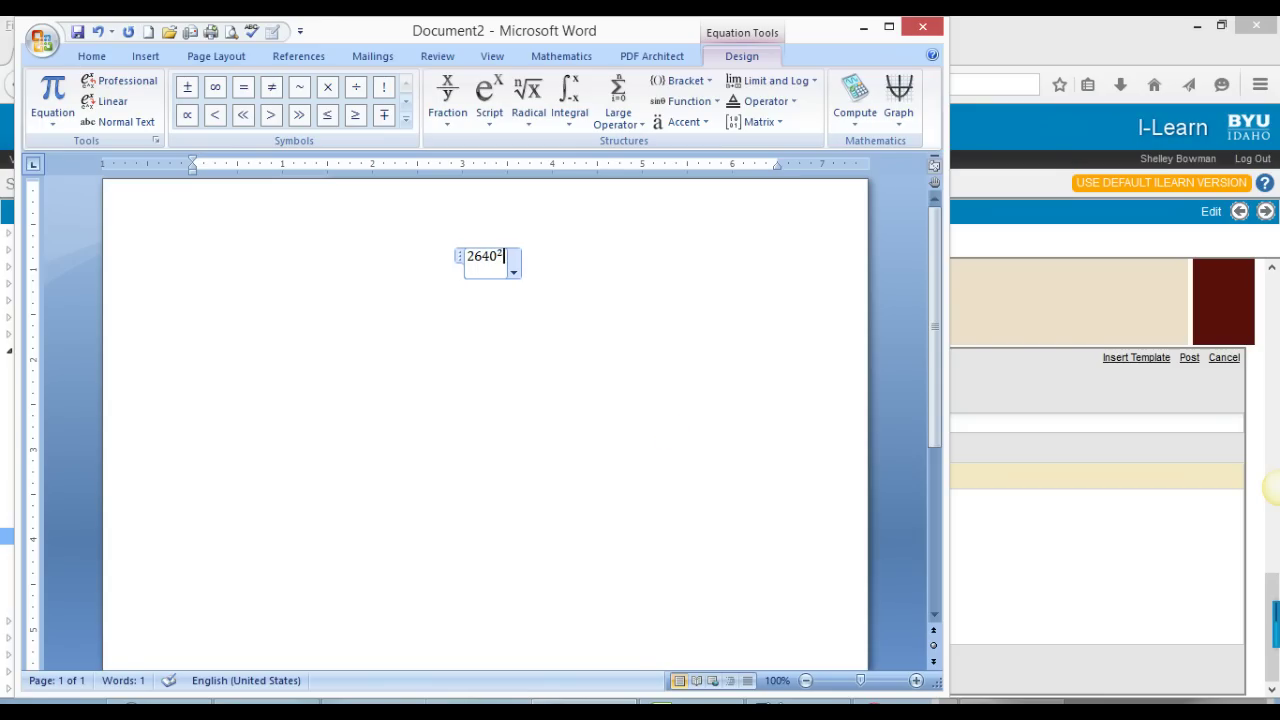
Step: Convert the equation to Linear form and change it back to Professional form
left_click(114, 102)
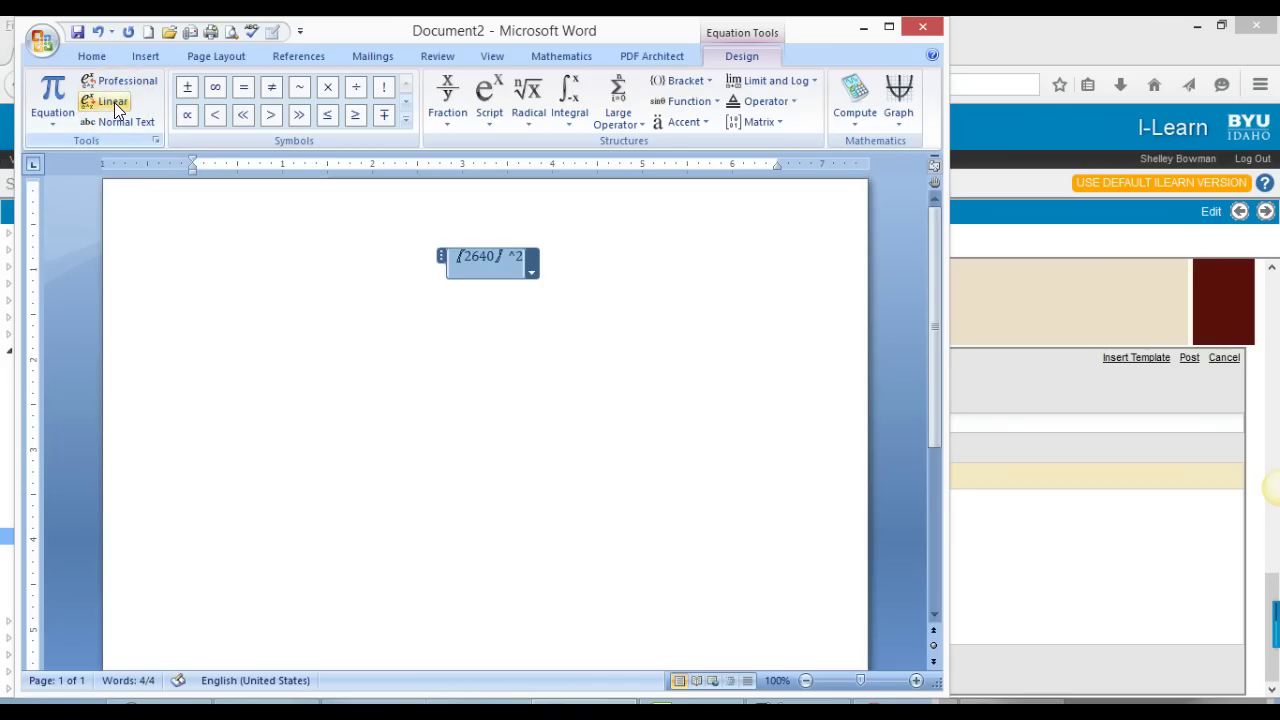
left_click(113, 84)
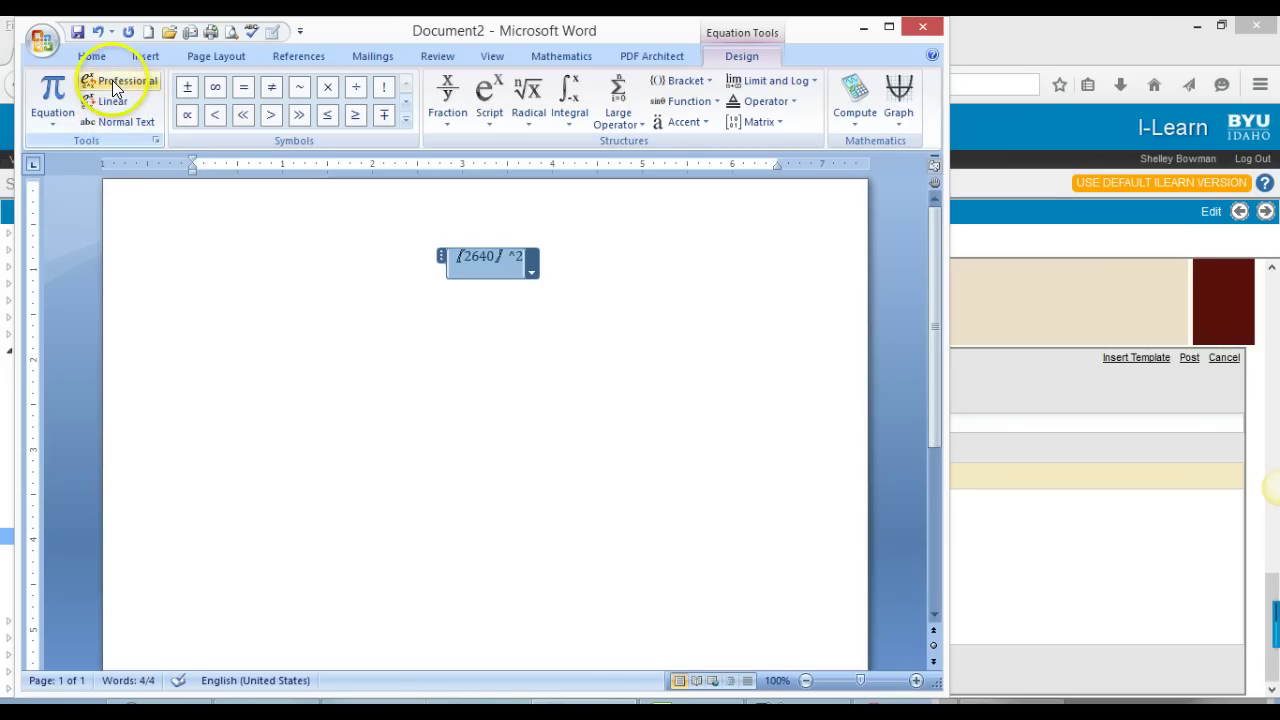
left_click(112, 81)
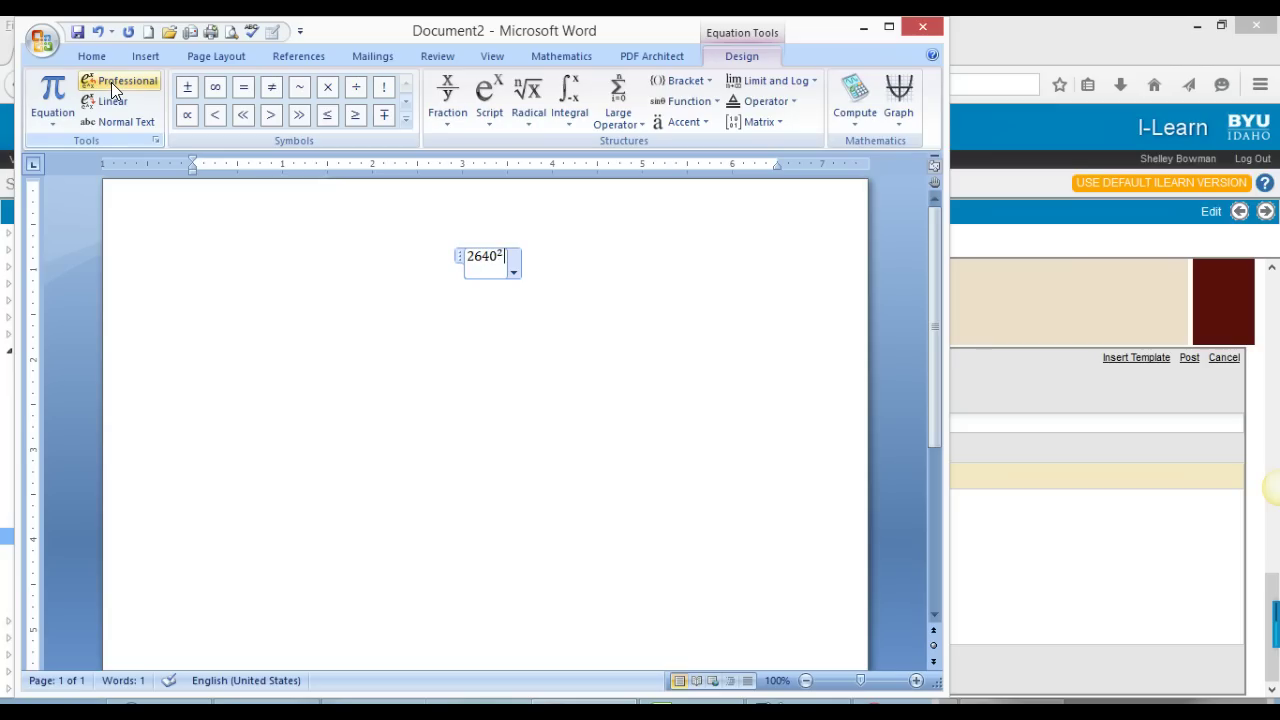
Step: Append "+ X" to the equation after 2640²
type("+ ")
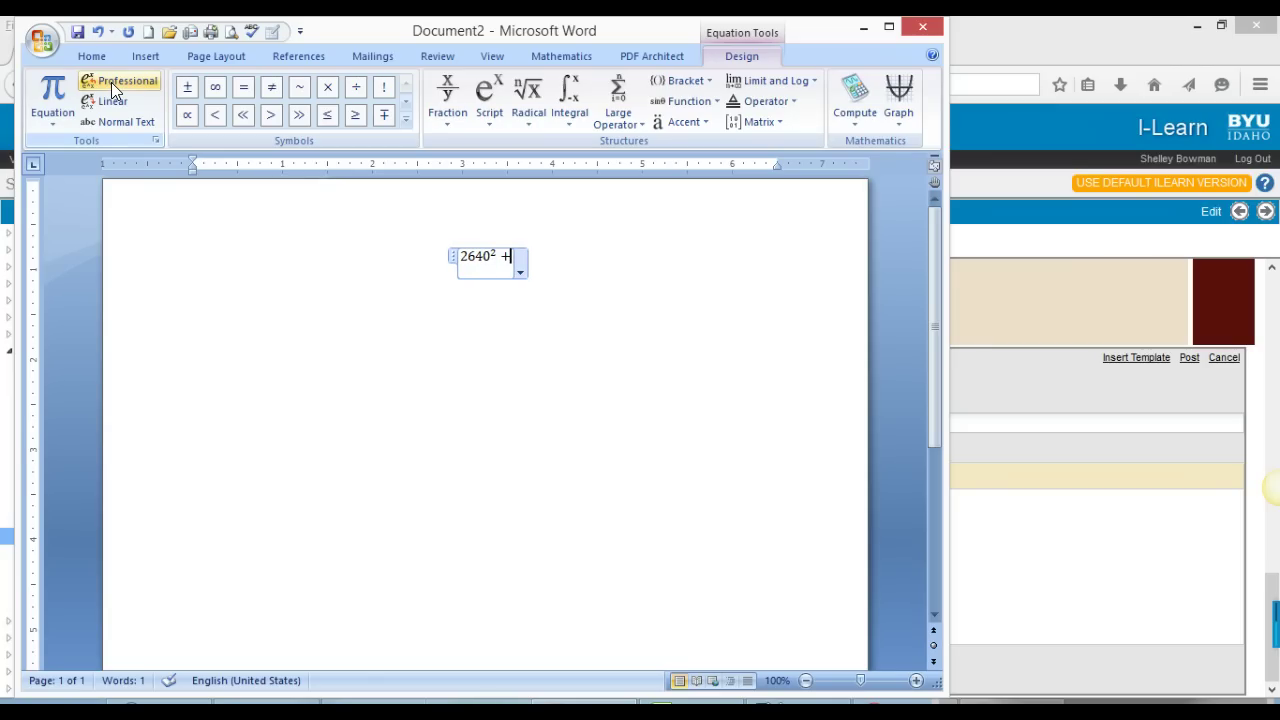
type("X")
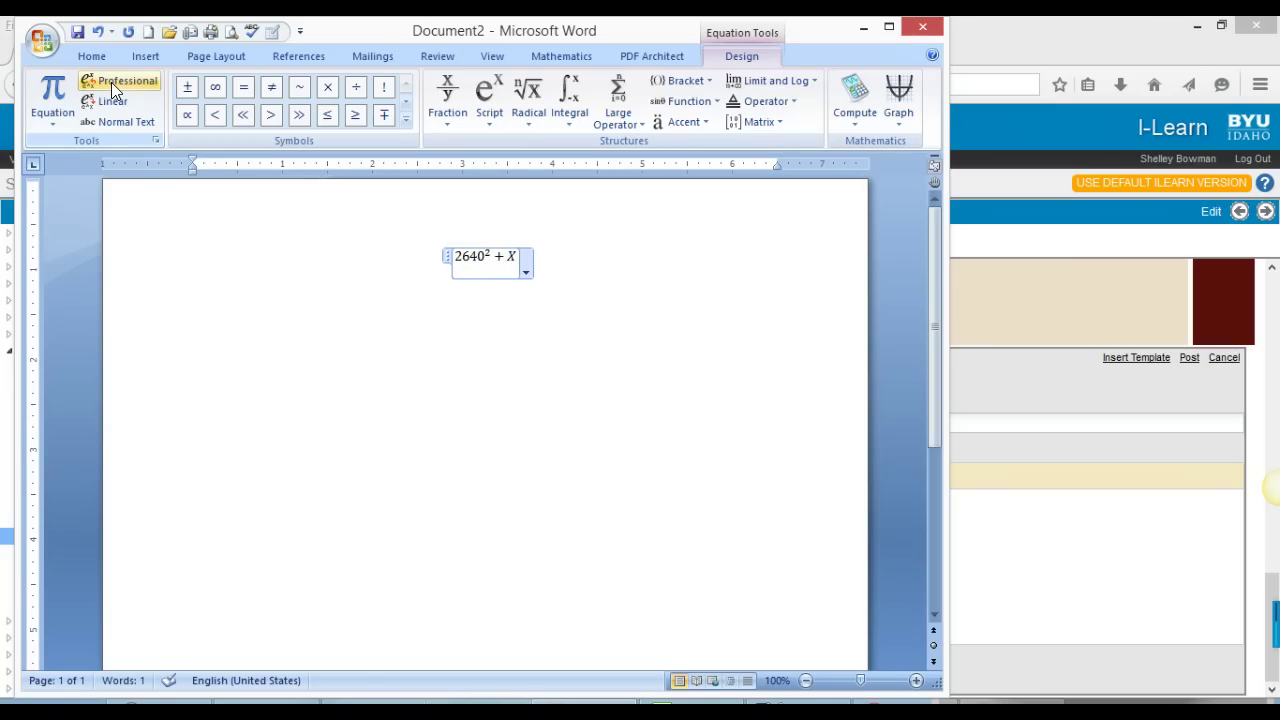
left_click(352, 87)
left_click(503, 102)
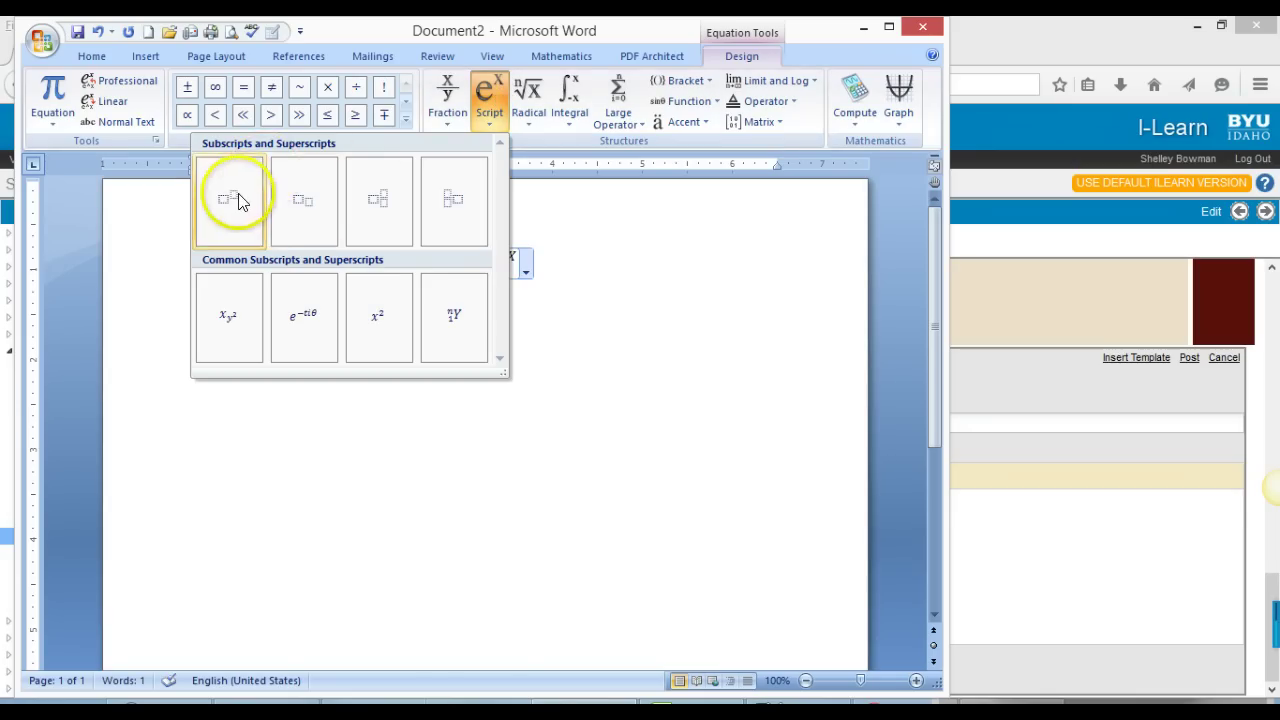
left_click(491, 92)
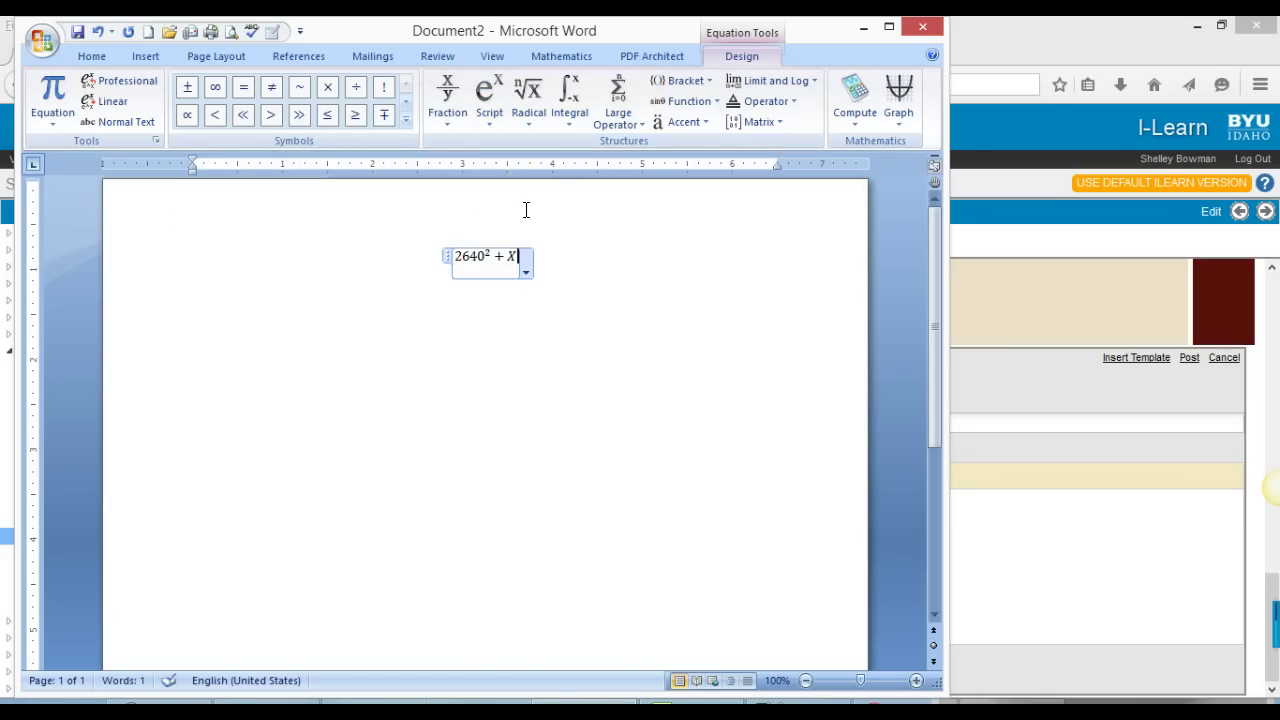
Step: Square the X, complete the equation with "= 2641²" and leave the equation
type("^")
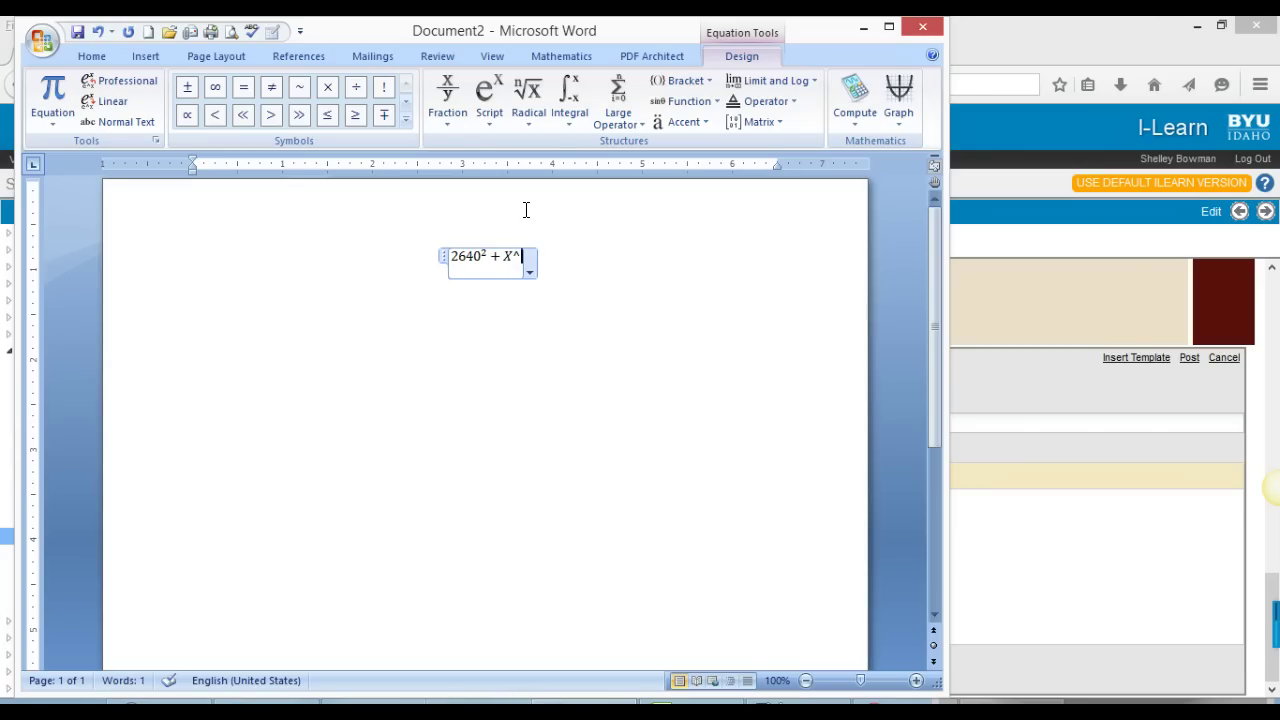
type("2")
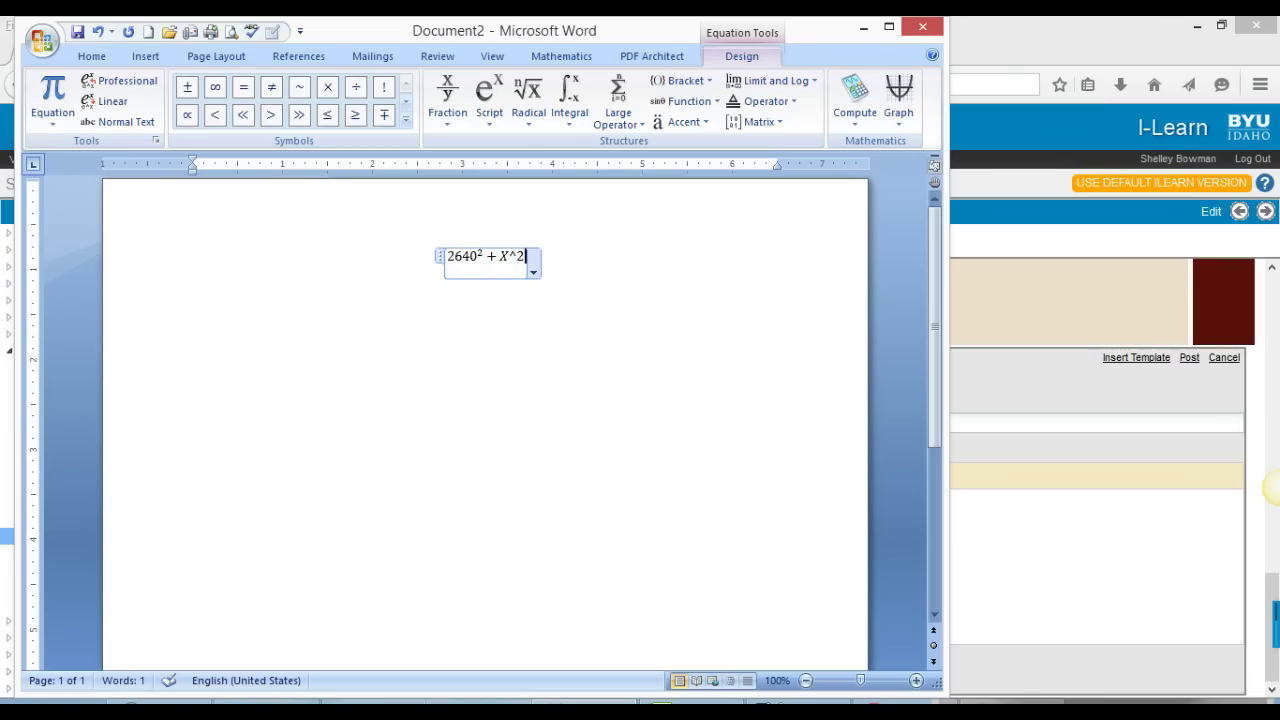
key("space")
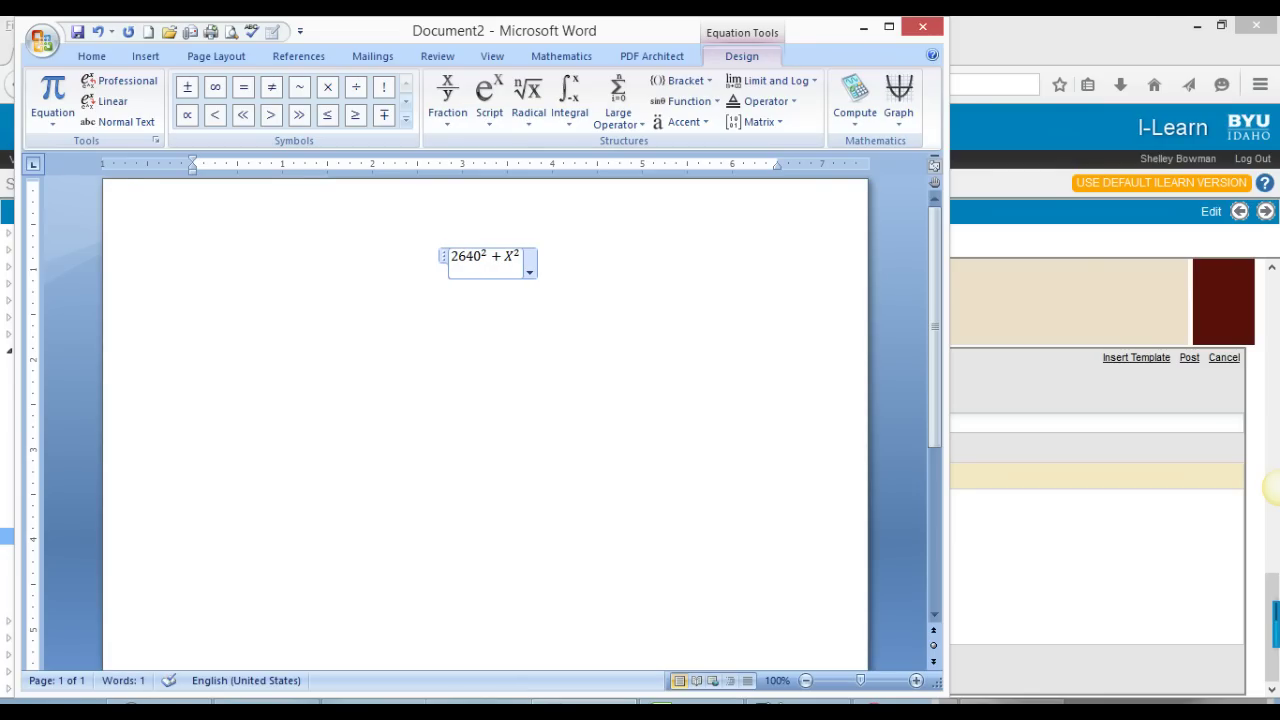
type("=")
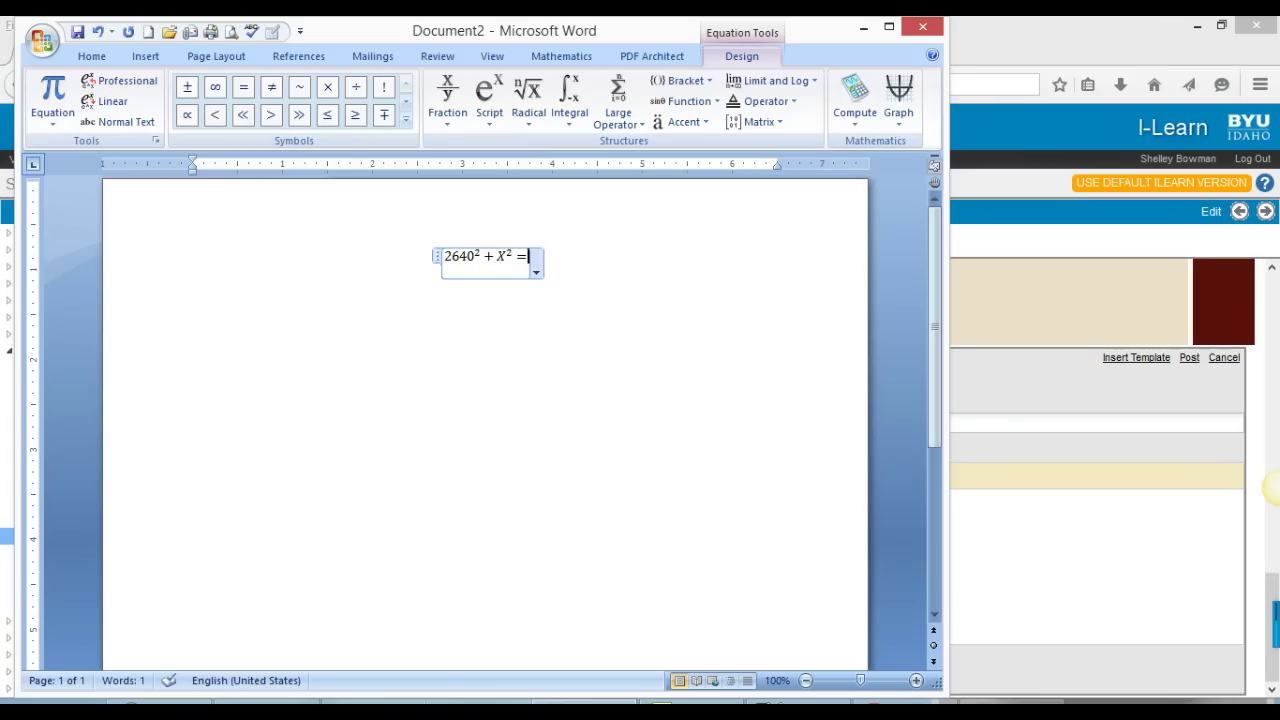
type("2")
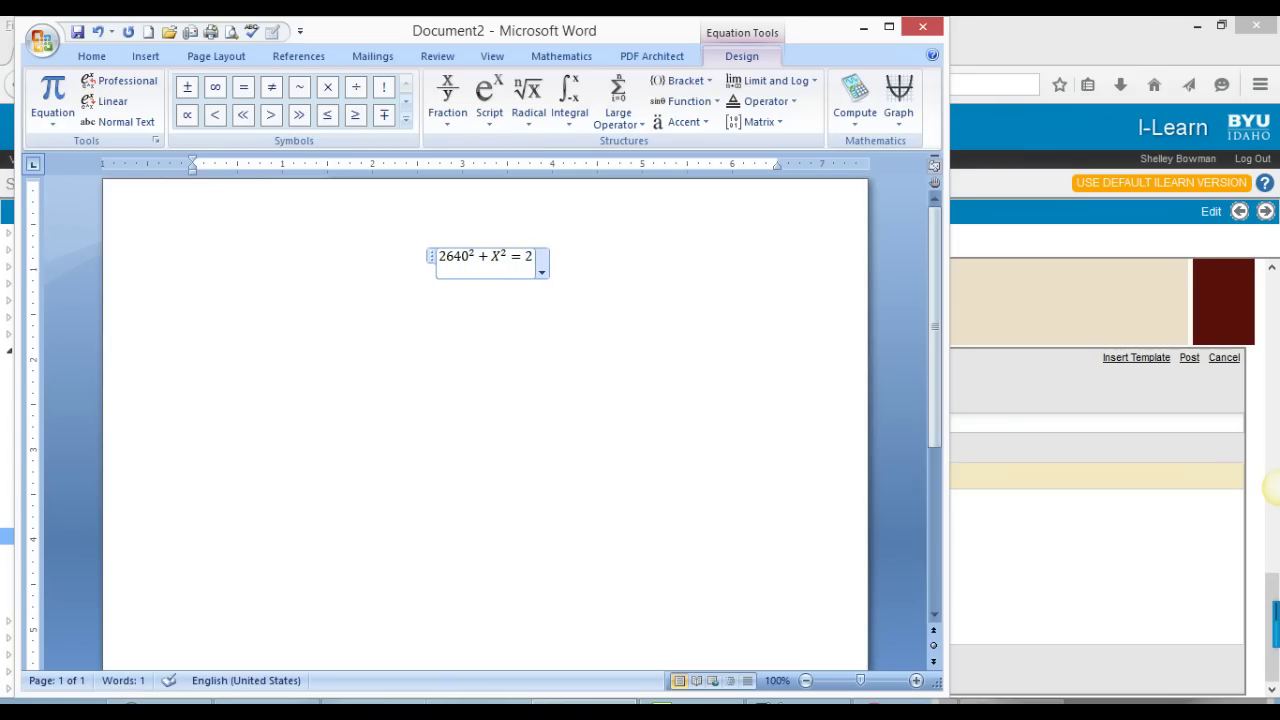
type("641")
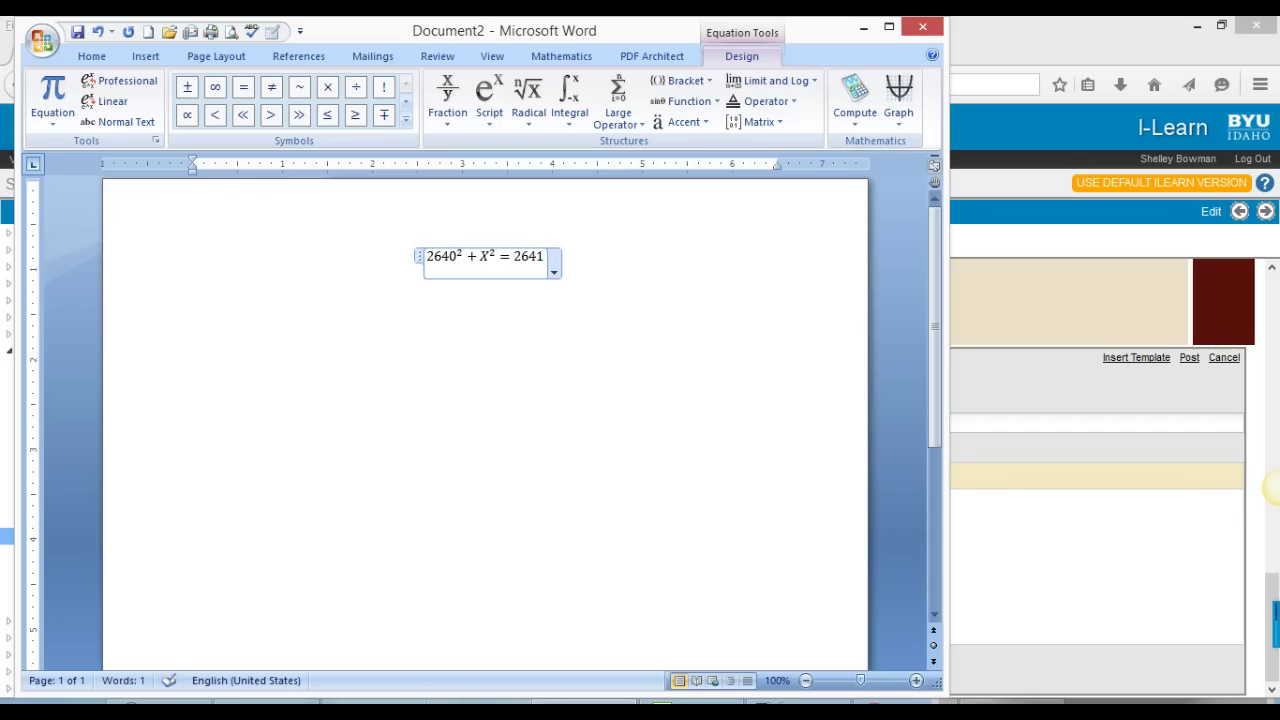
type("^2")
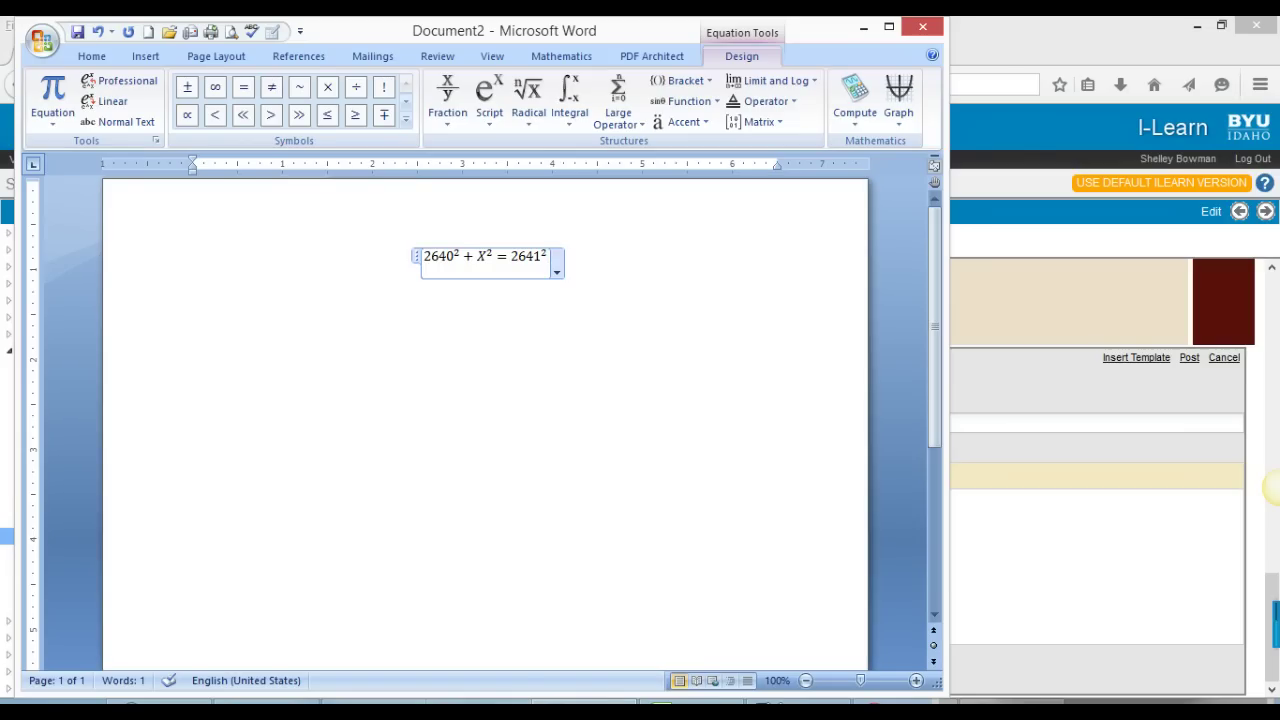
left_click(520, 337)
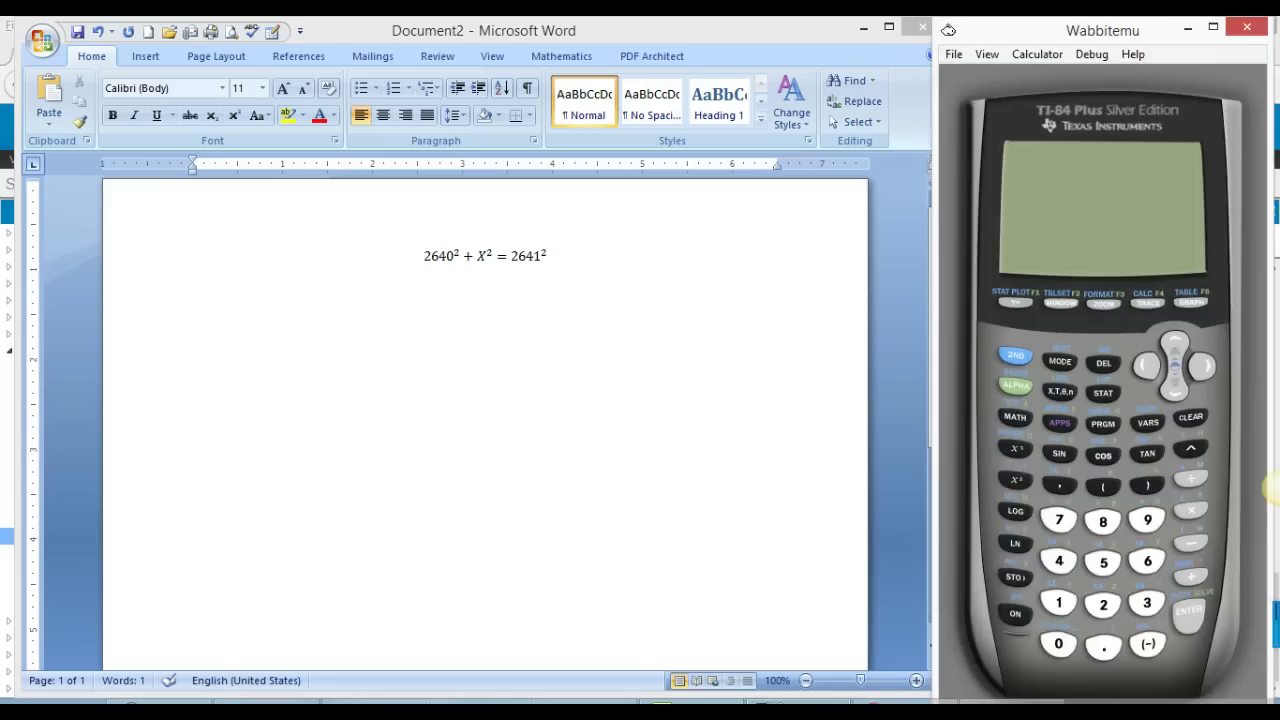
Step: Switch to the blank Excel workbook and return to the line below the equation in Document2 in Word
left_click(692, 702)
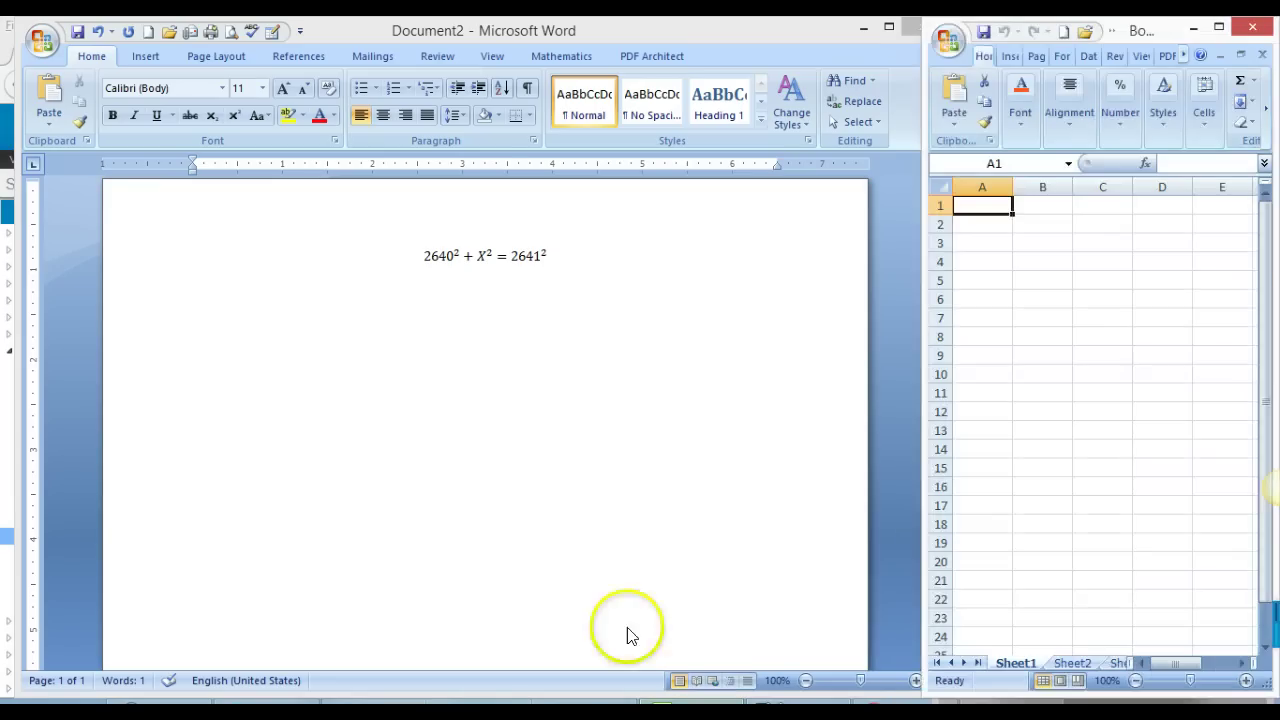
left_click(529, 348)
left_click(571, 286)
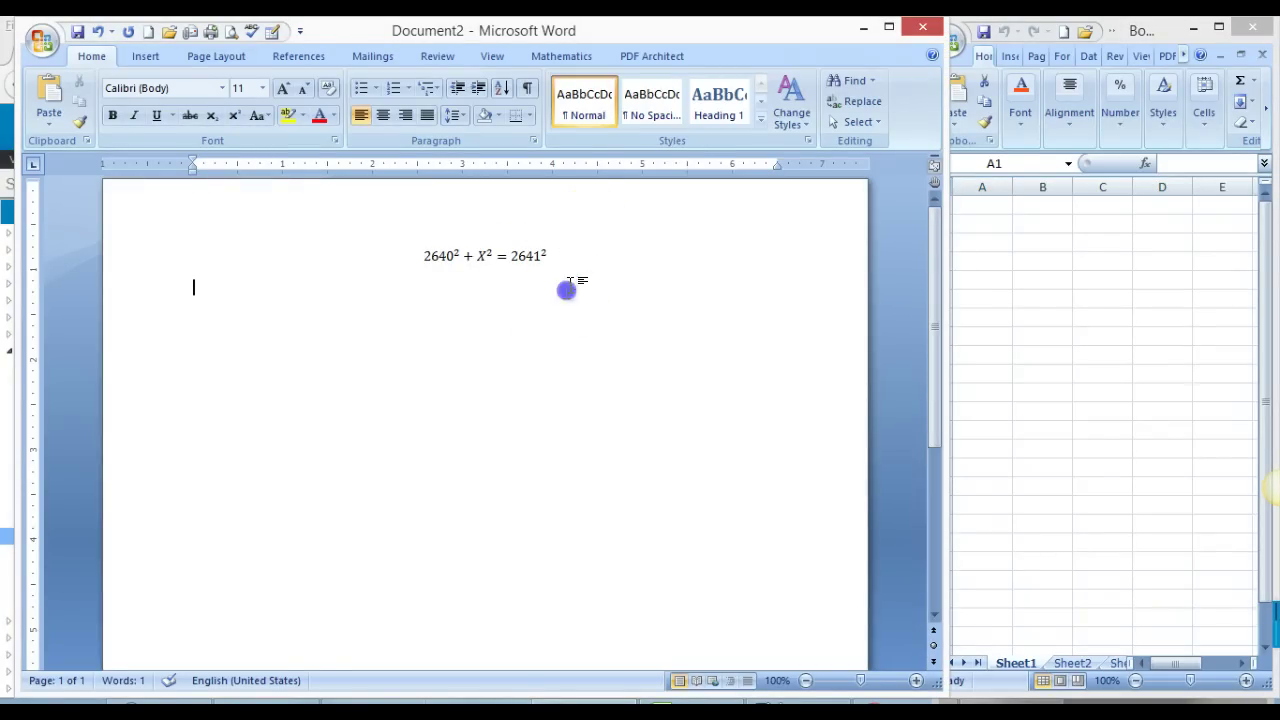
Step: Insert a second equation below the first reading x = √5281, using the plain square root structure
left_click(163, 57)
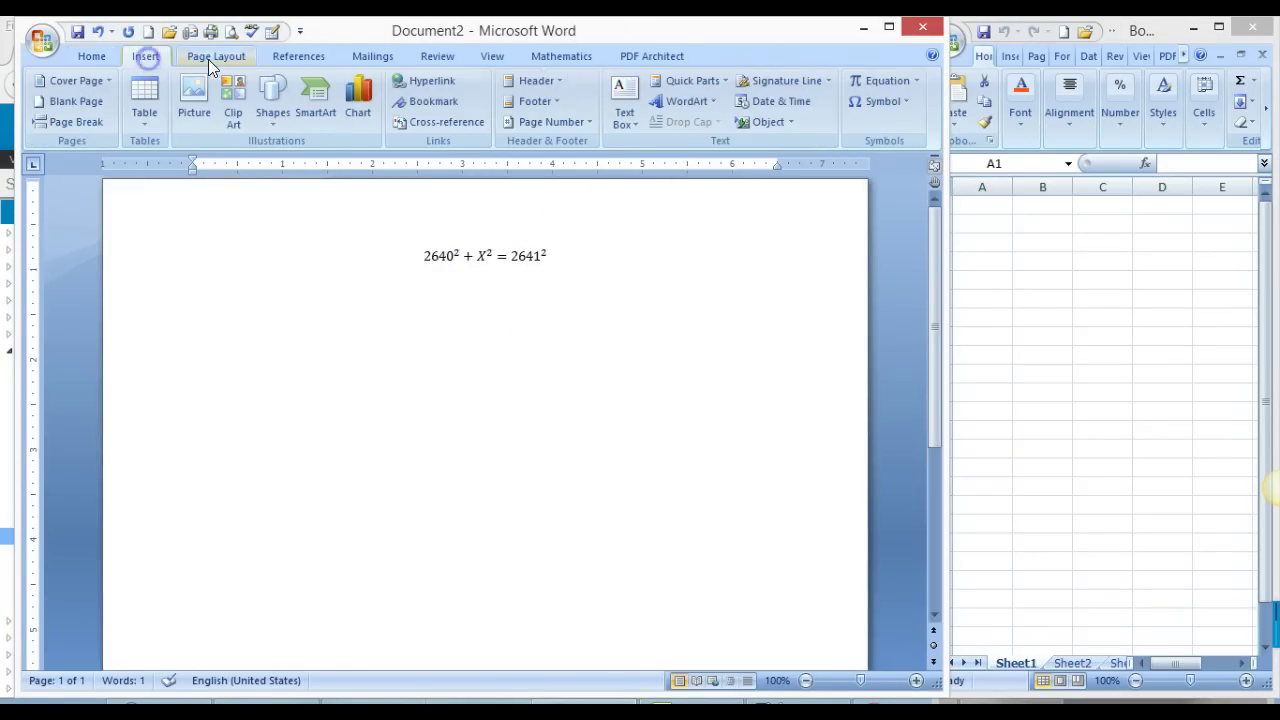
left_click(863, 77)
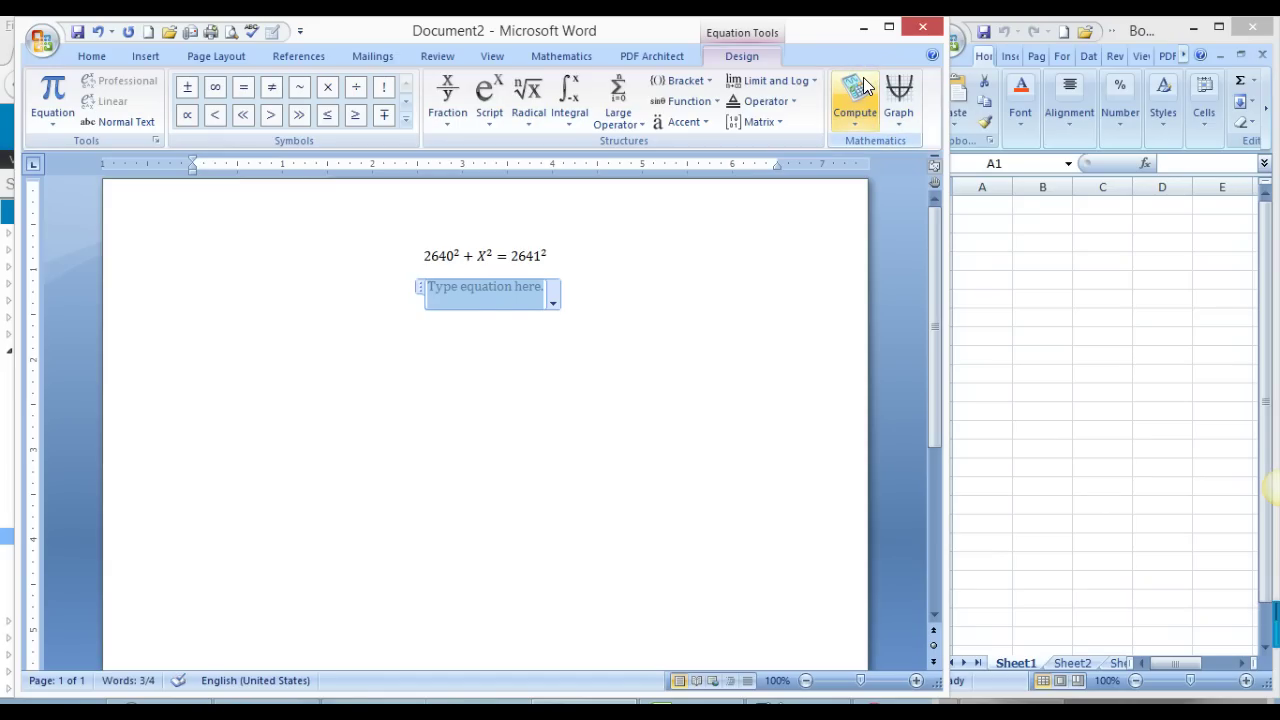
type("x=")
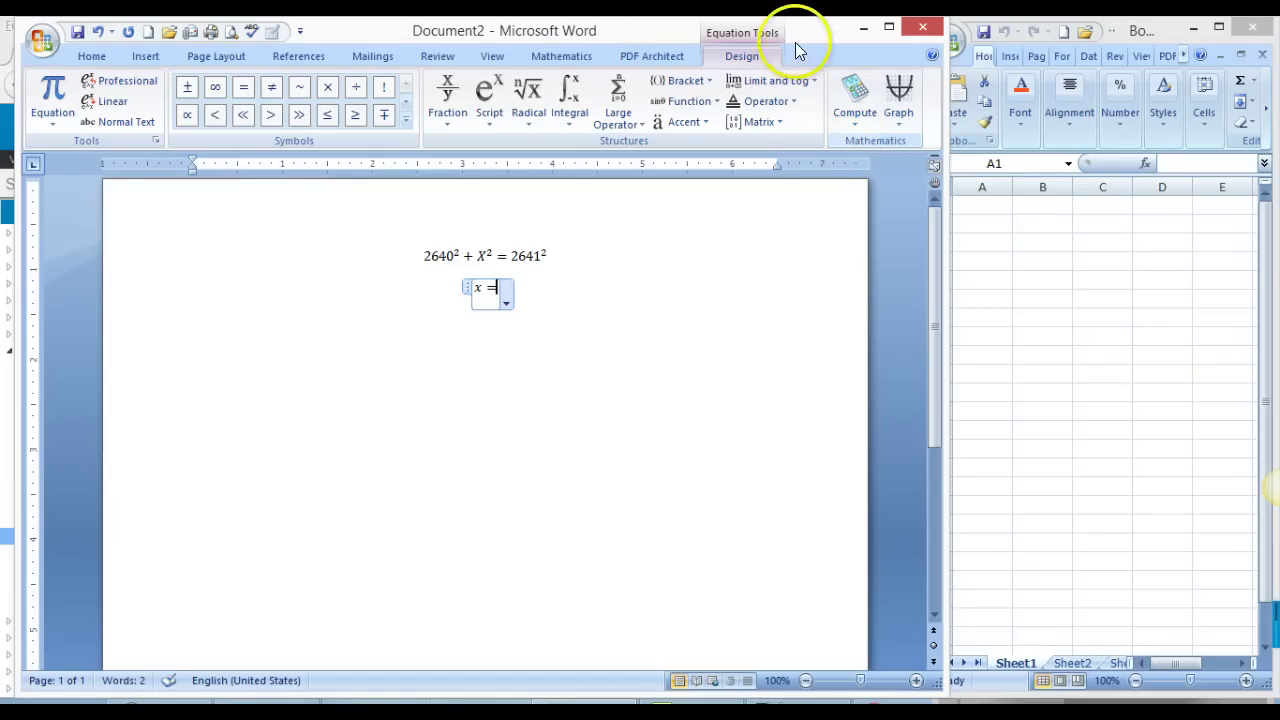
left_click(536, 104)
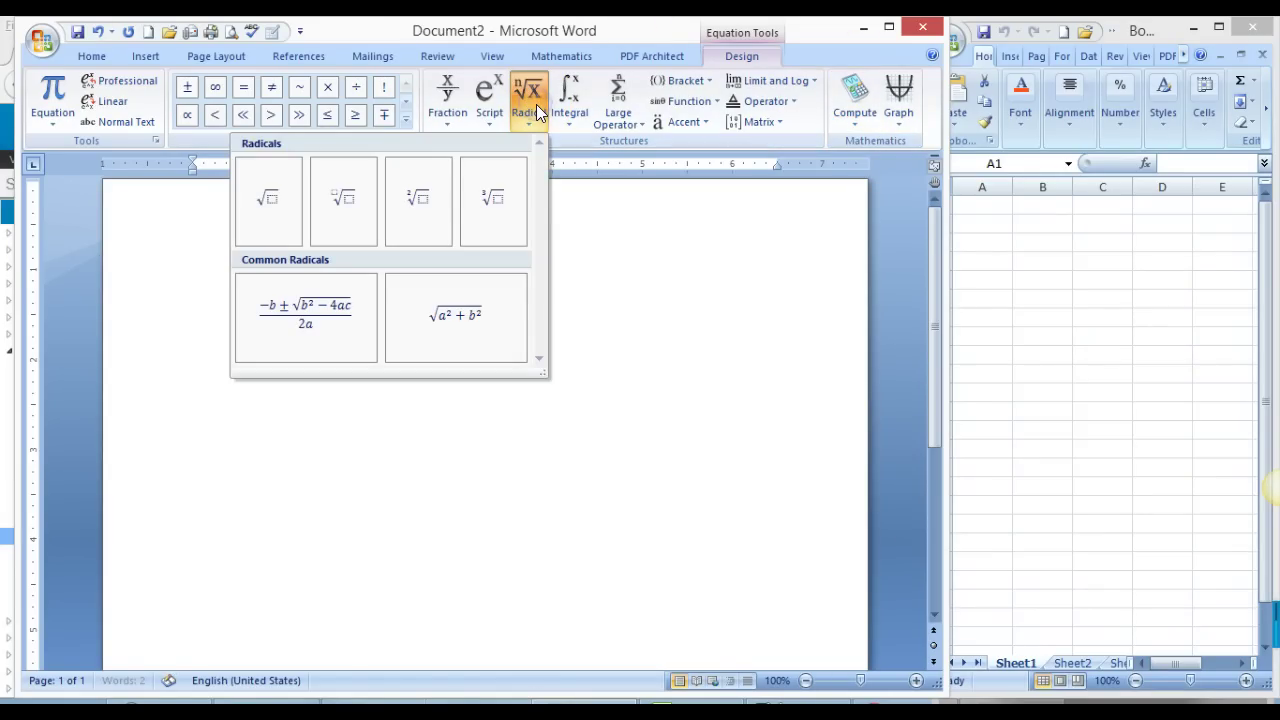
left_click(263, 198)
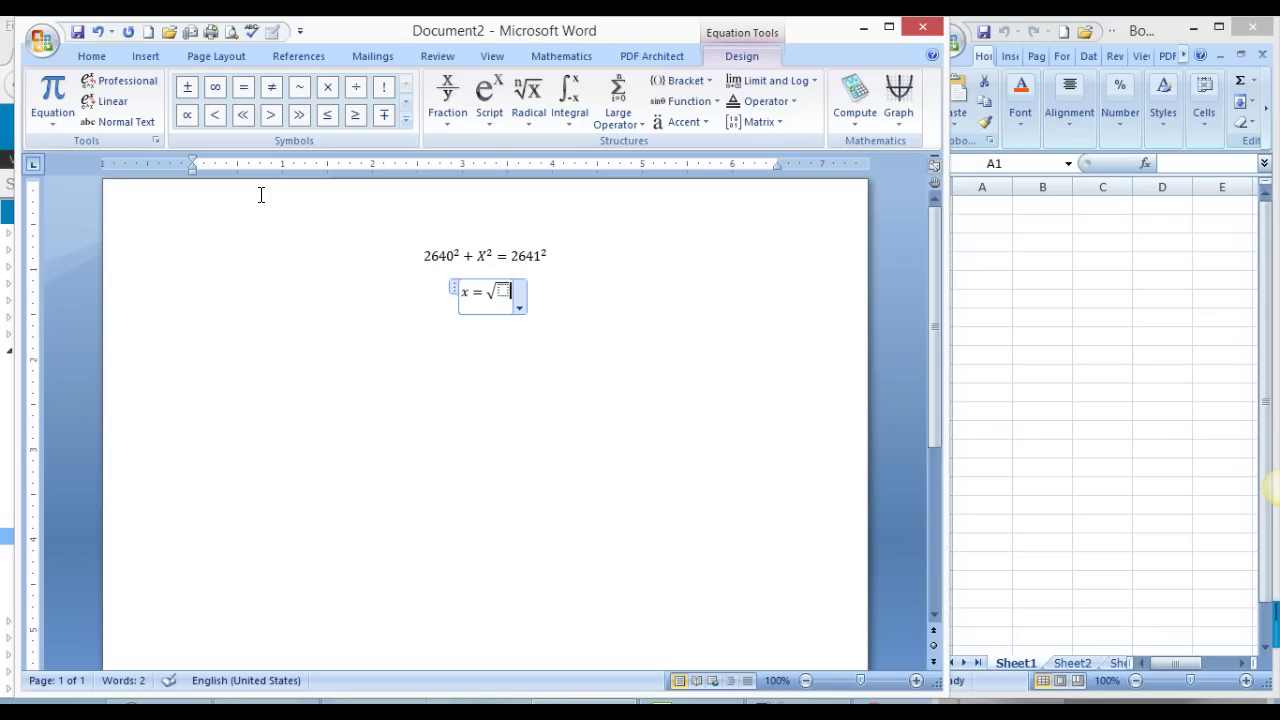
key("Left")
type("5")
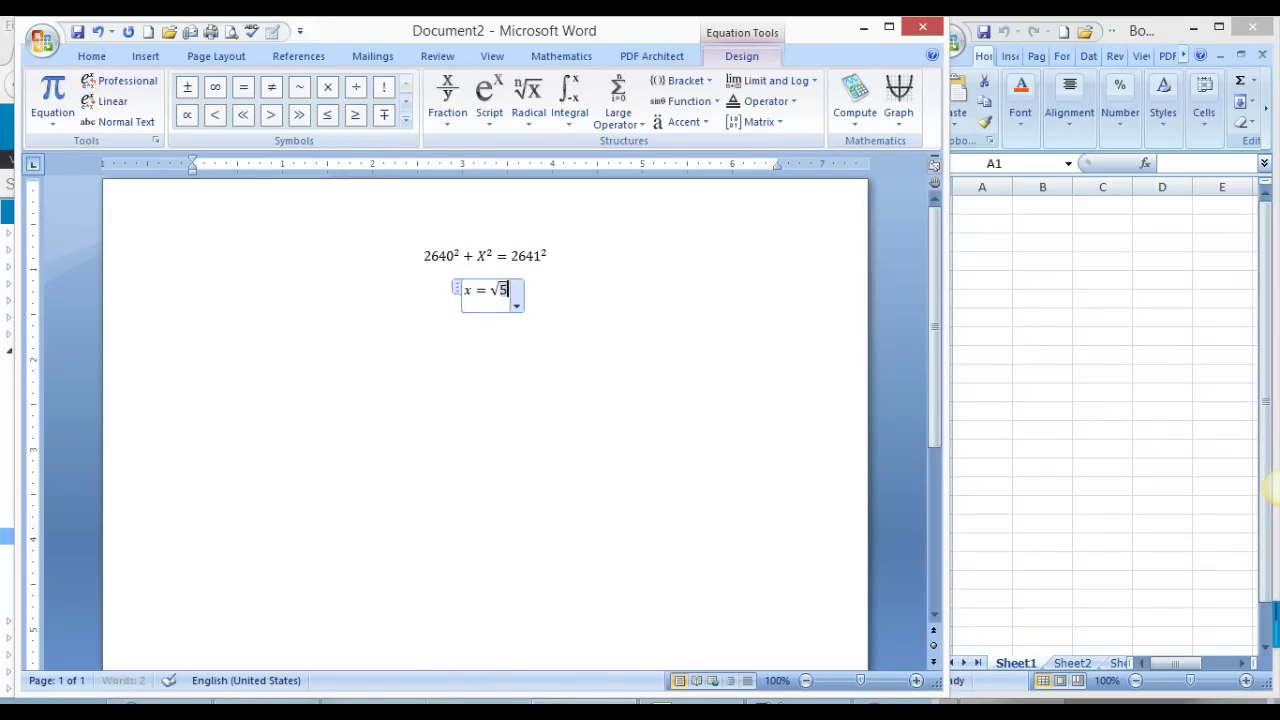
type("281")
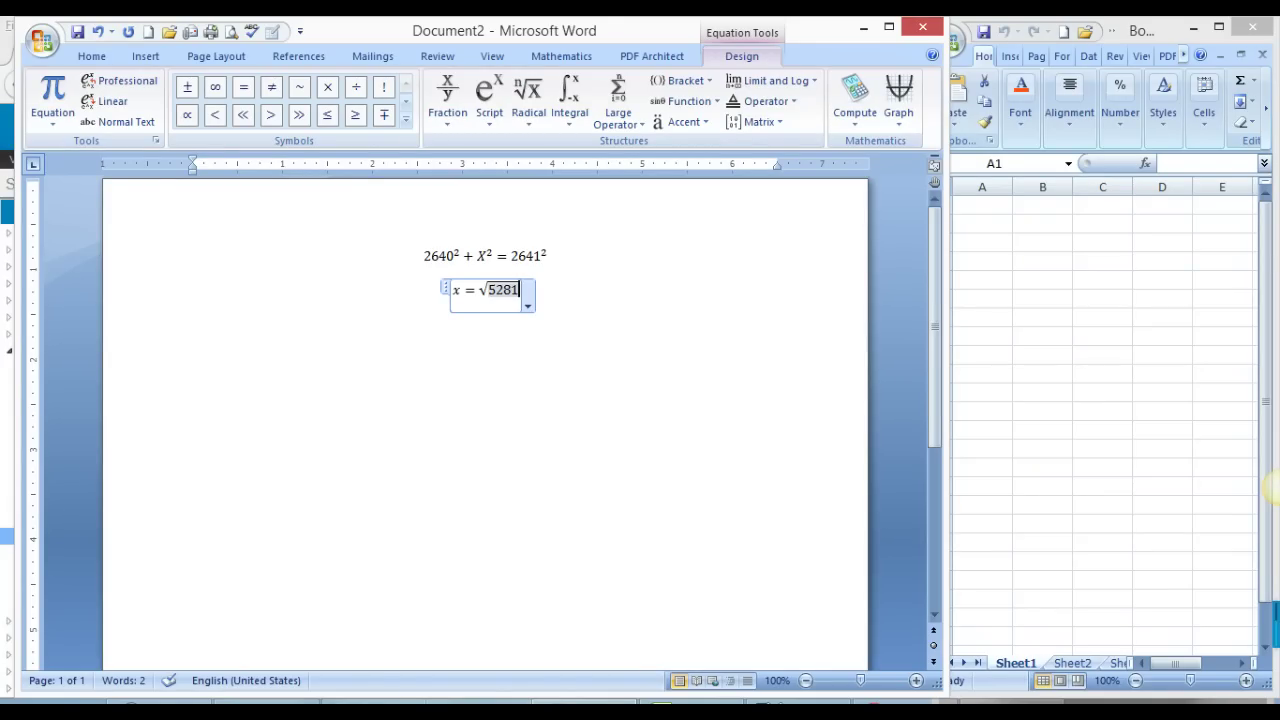
Step: Copy the whole first equation, 2640² + X² = 2641²
left_click(581, 254)
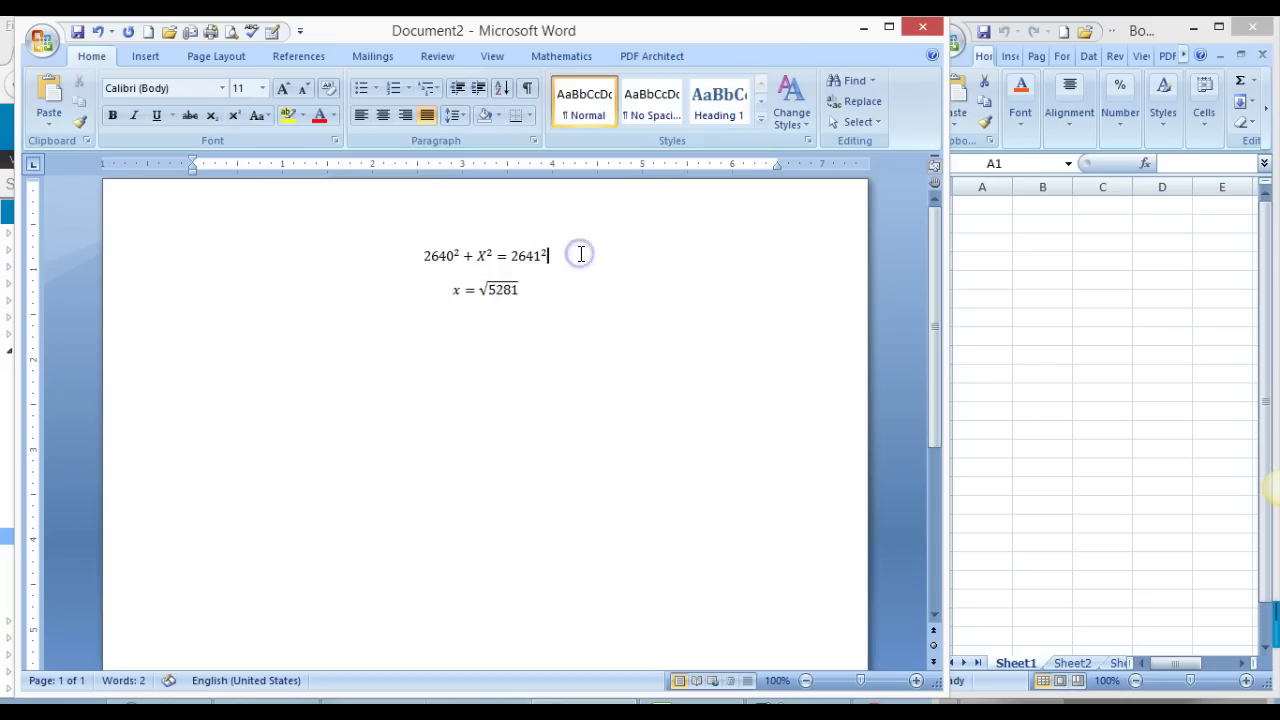
left_click_drag(581, 254, 415, 260)
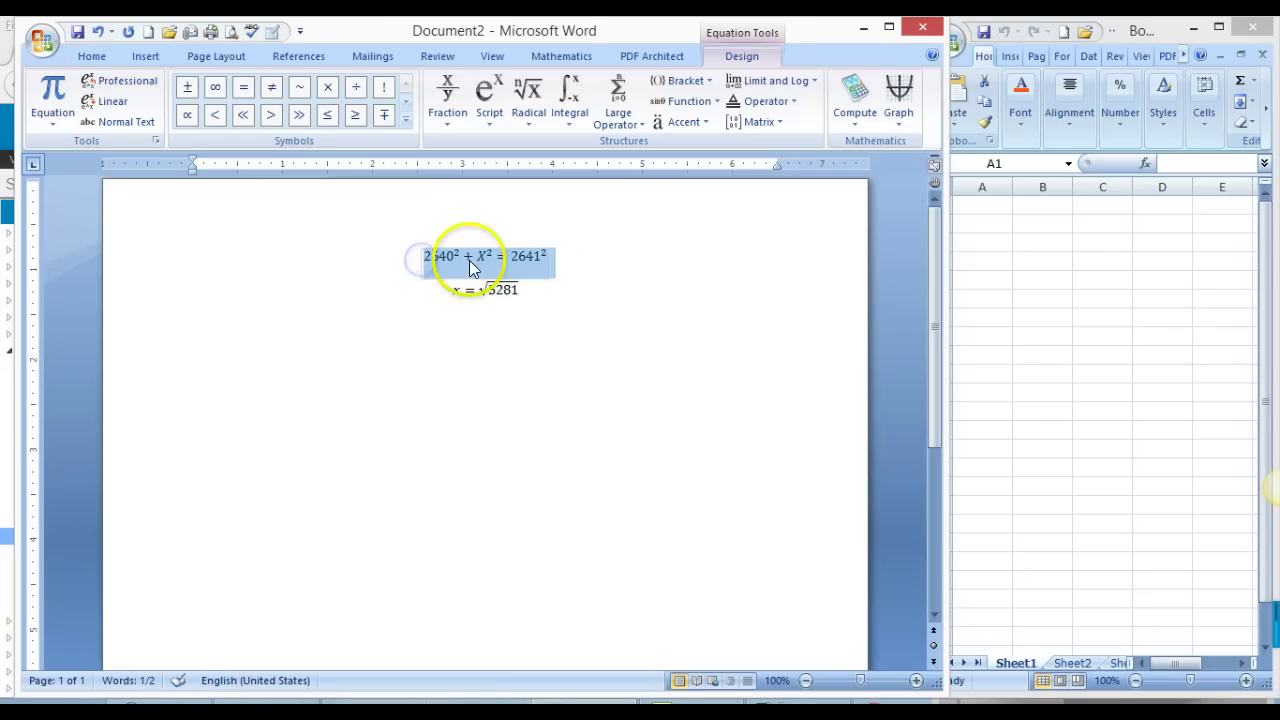
key("ctrl+c")
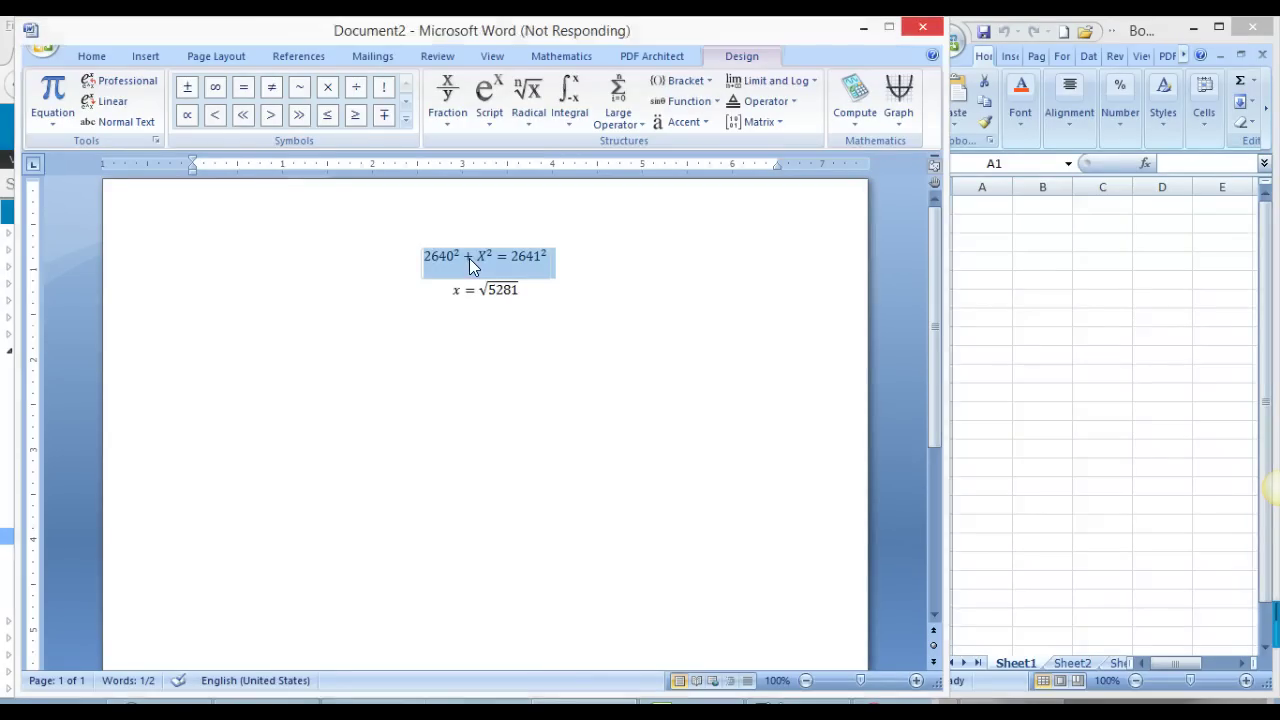
right_click(523, 257)
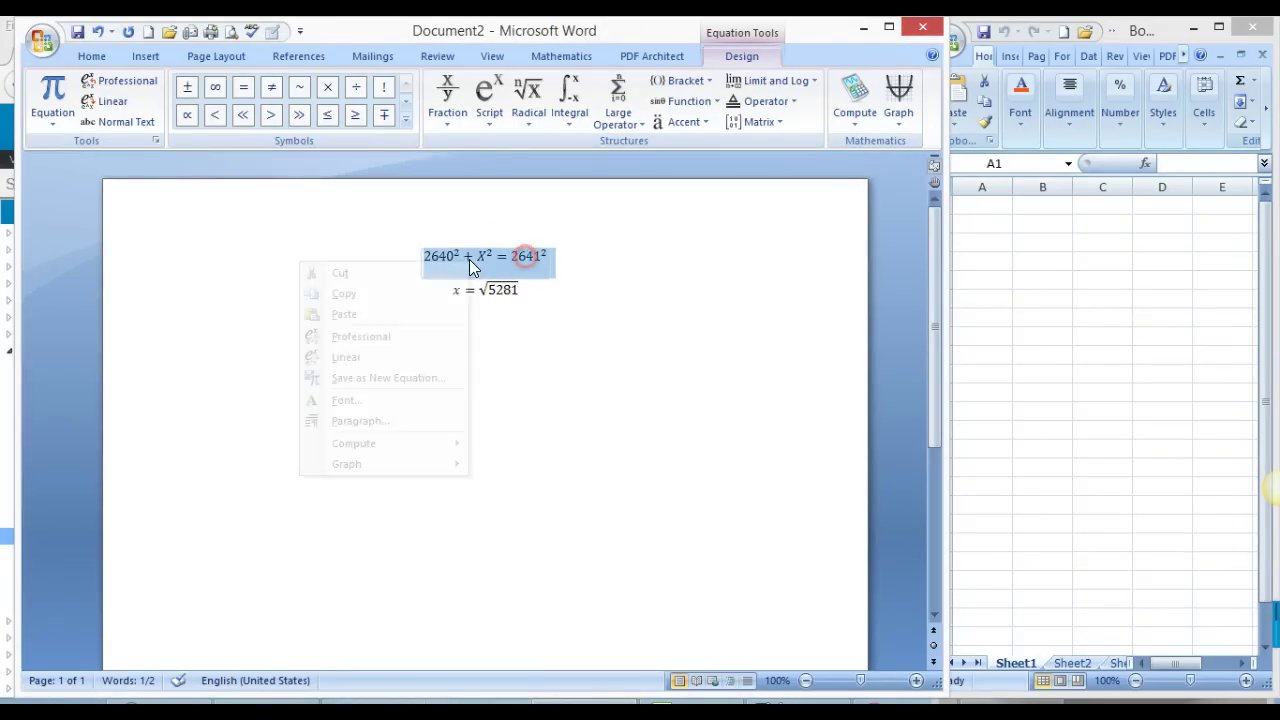
left_click(410, 293)
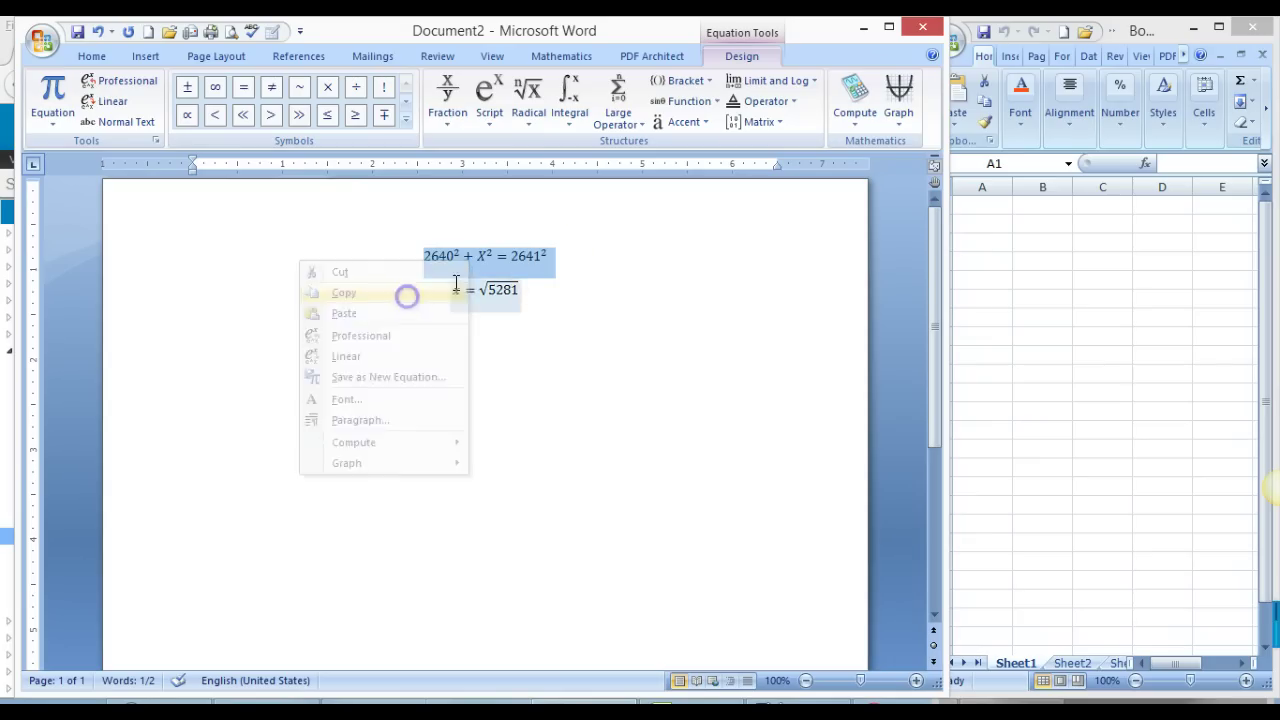
Step: Paste the copied equation 2640² + X² = 2641² on a new line directly below the first one
left_click(612, 260)
key("Return")
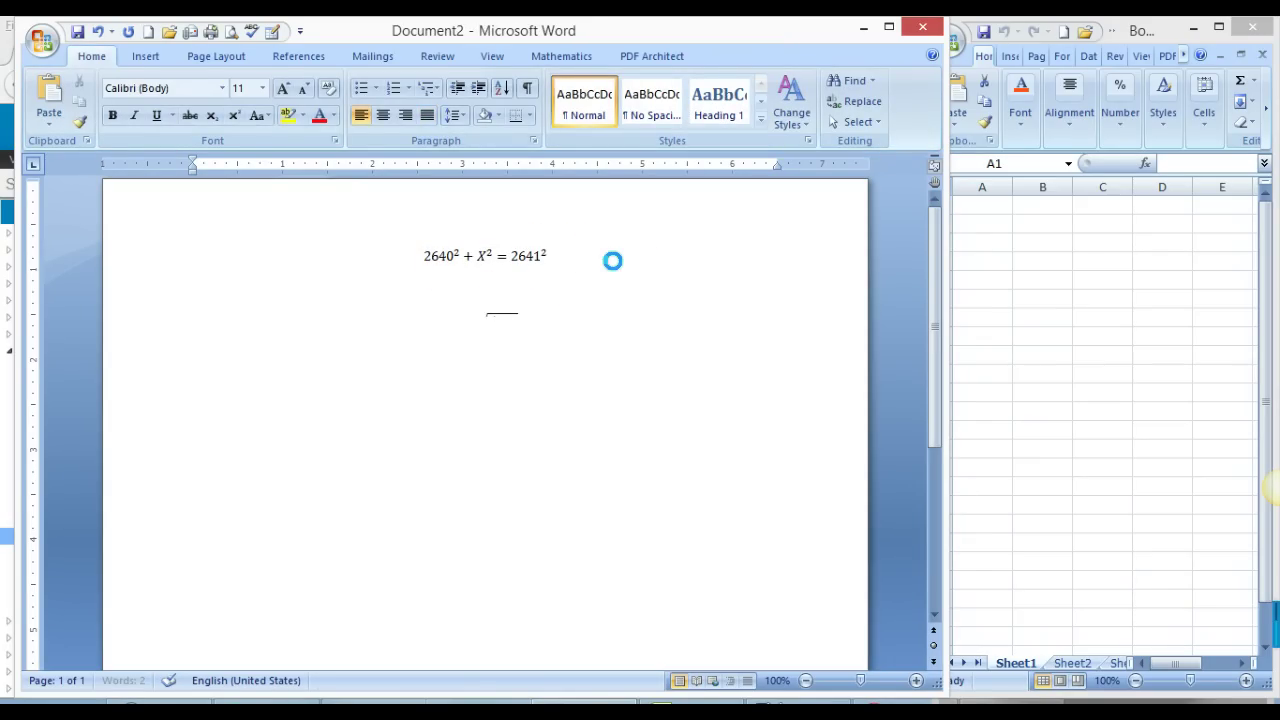
key("ctrl+v")
left_click(523, 287)
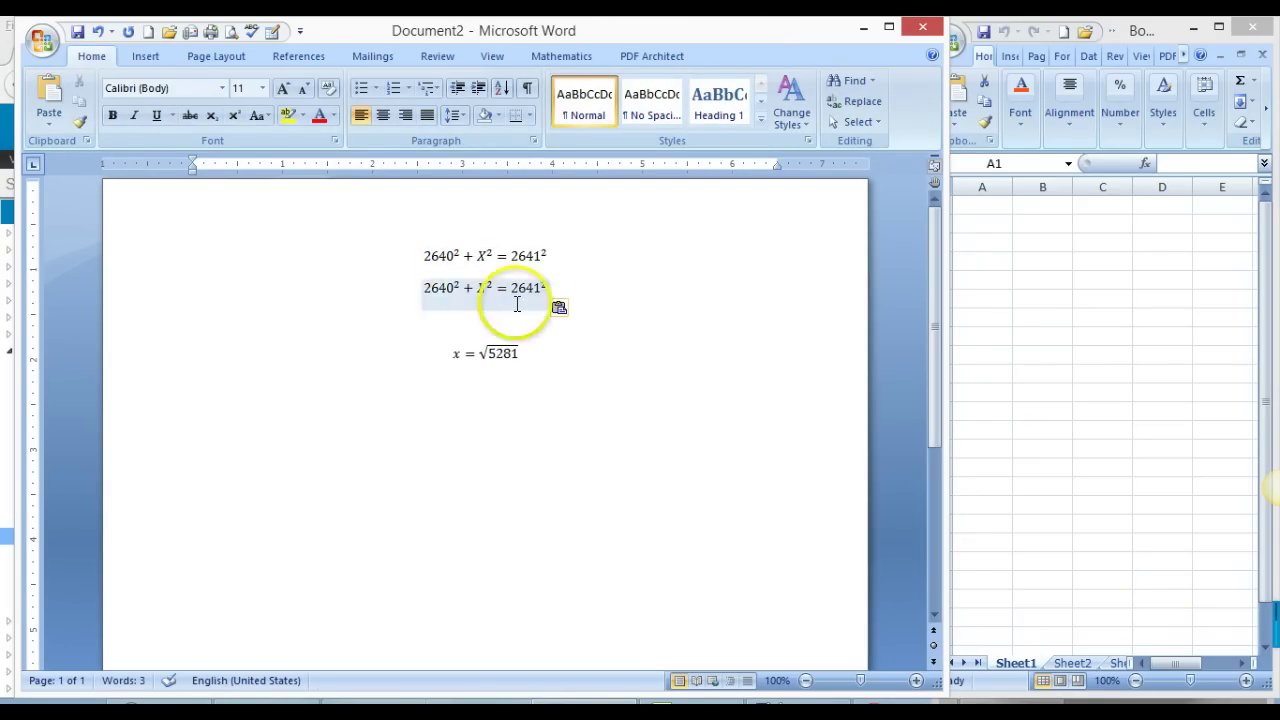
Step: Cut the 2640² term from the second equation and delete the plus sign in front of X²
left_click(452, 288)
left_click(459, 289)
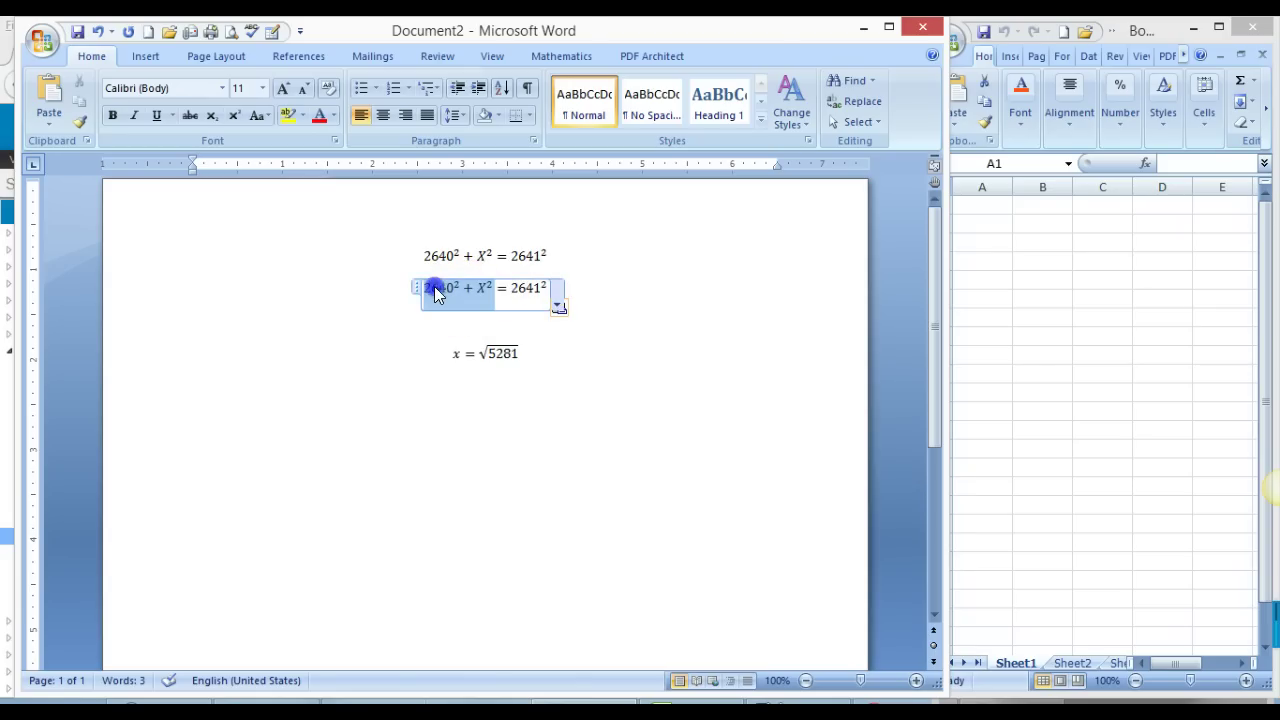
left_click_drag(457, 290, 424, 290)
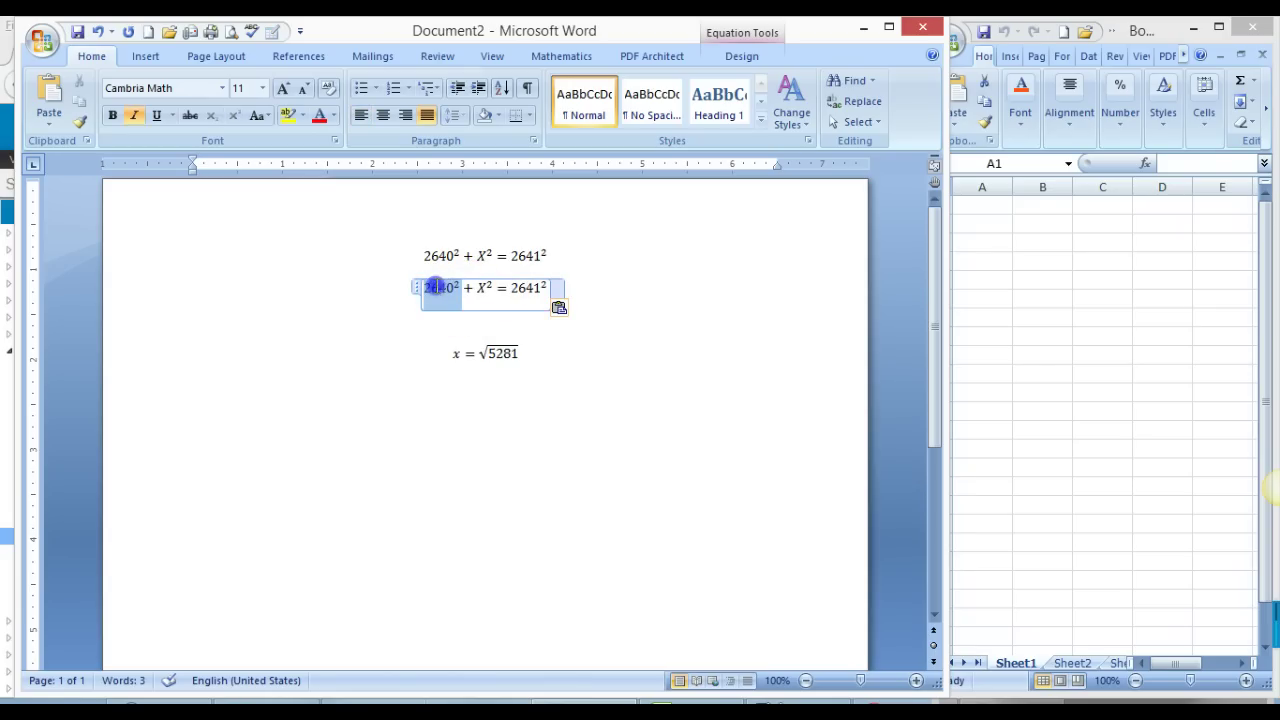
right_click(440, 299)
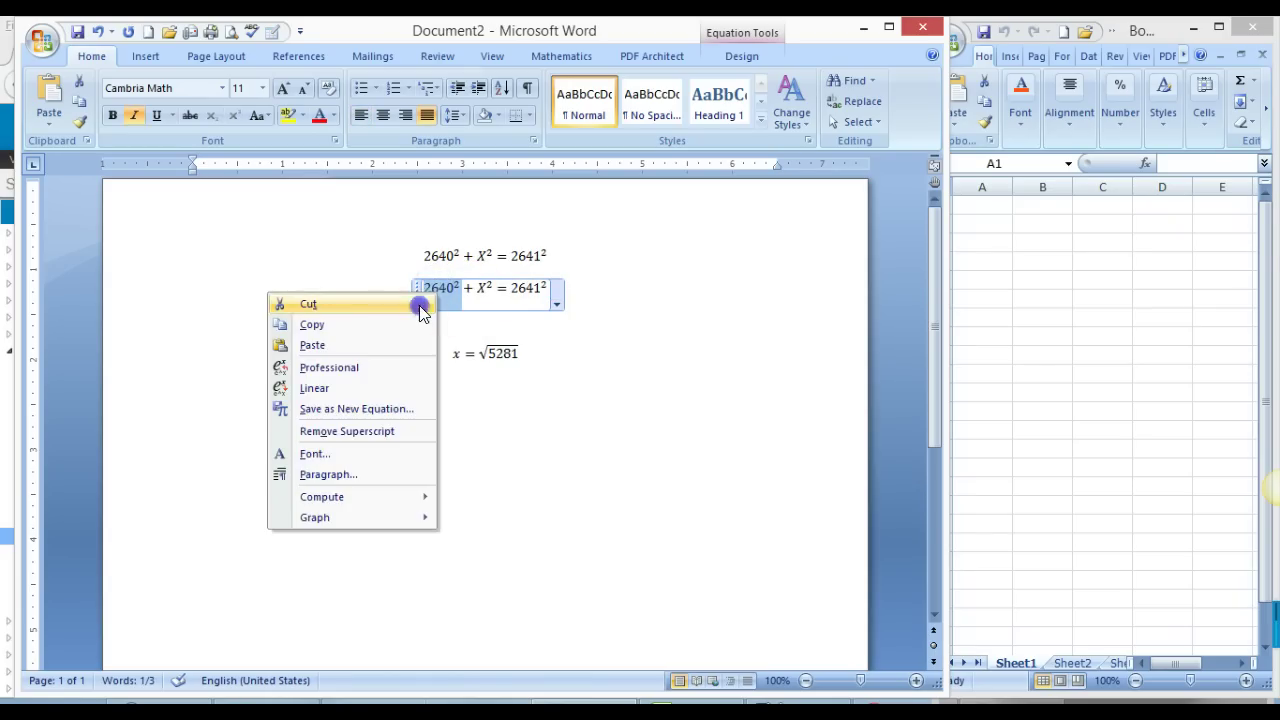
left_click(423, 304)
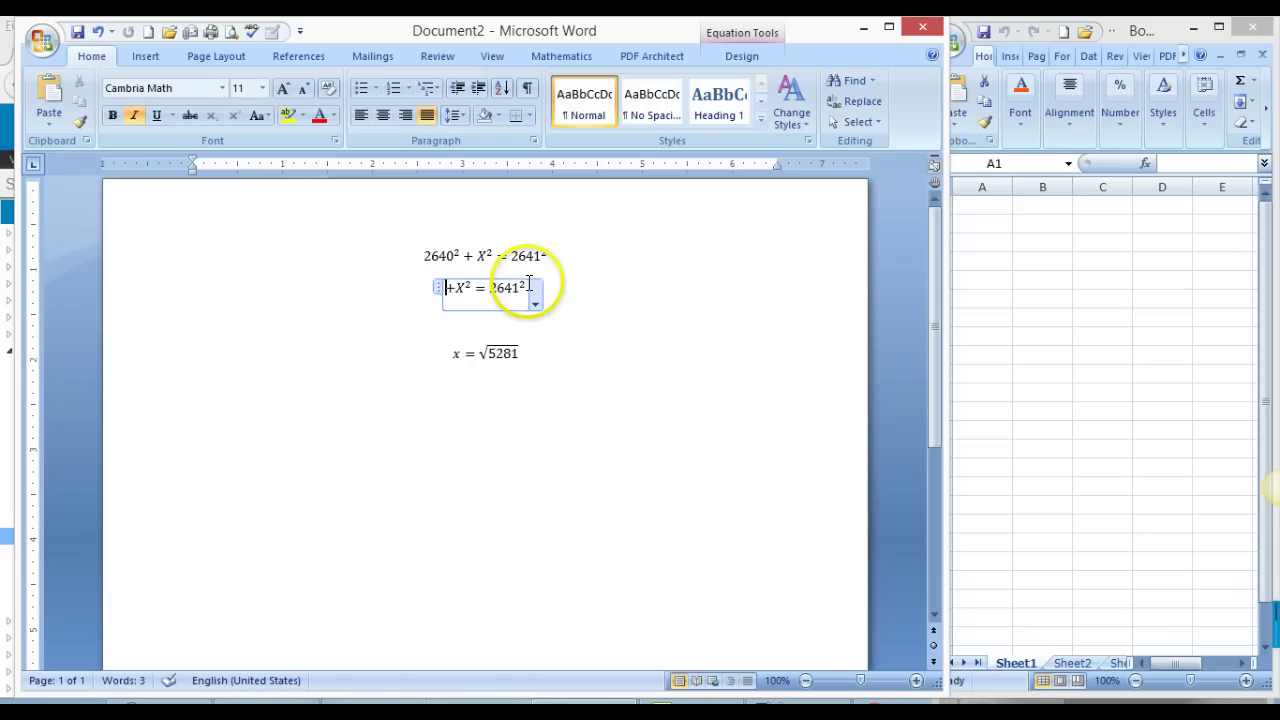
key("Delete")
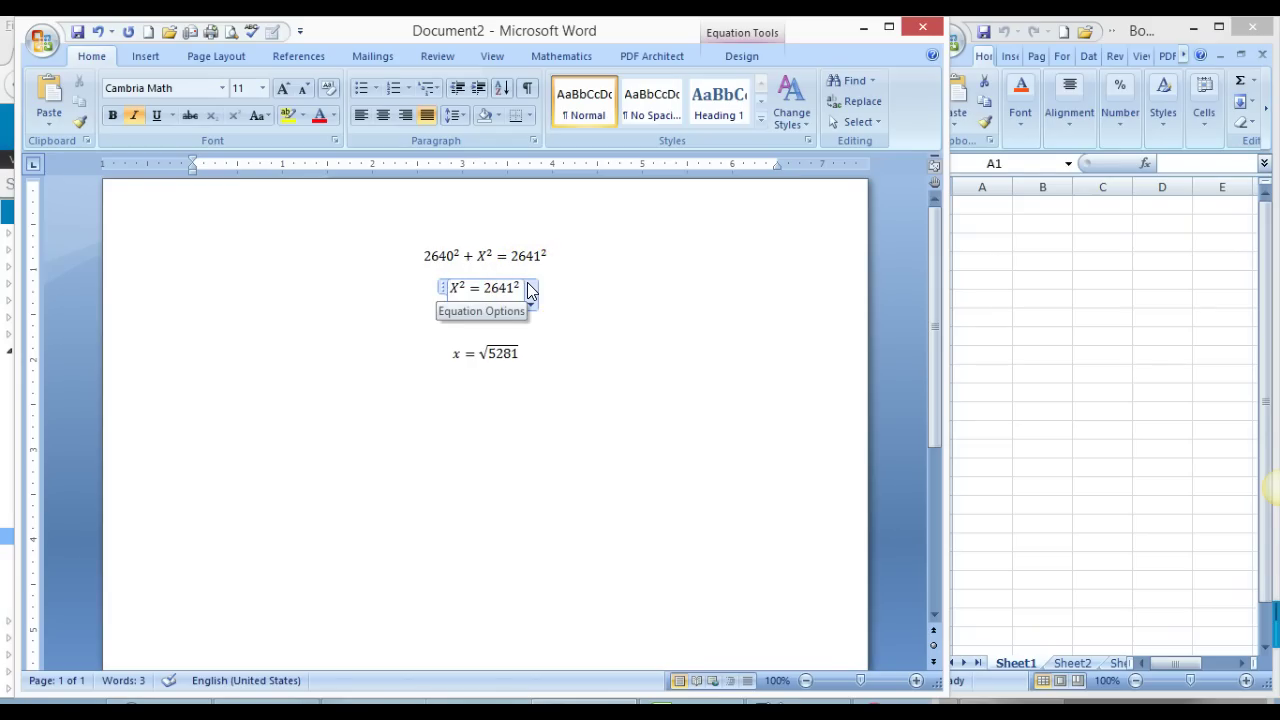
Step: Append a minus sign and the cut 2640² term to the end of the second equation
left_click(515, 286)
left_click(629, 287)
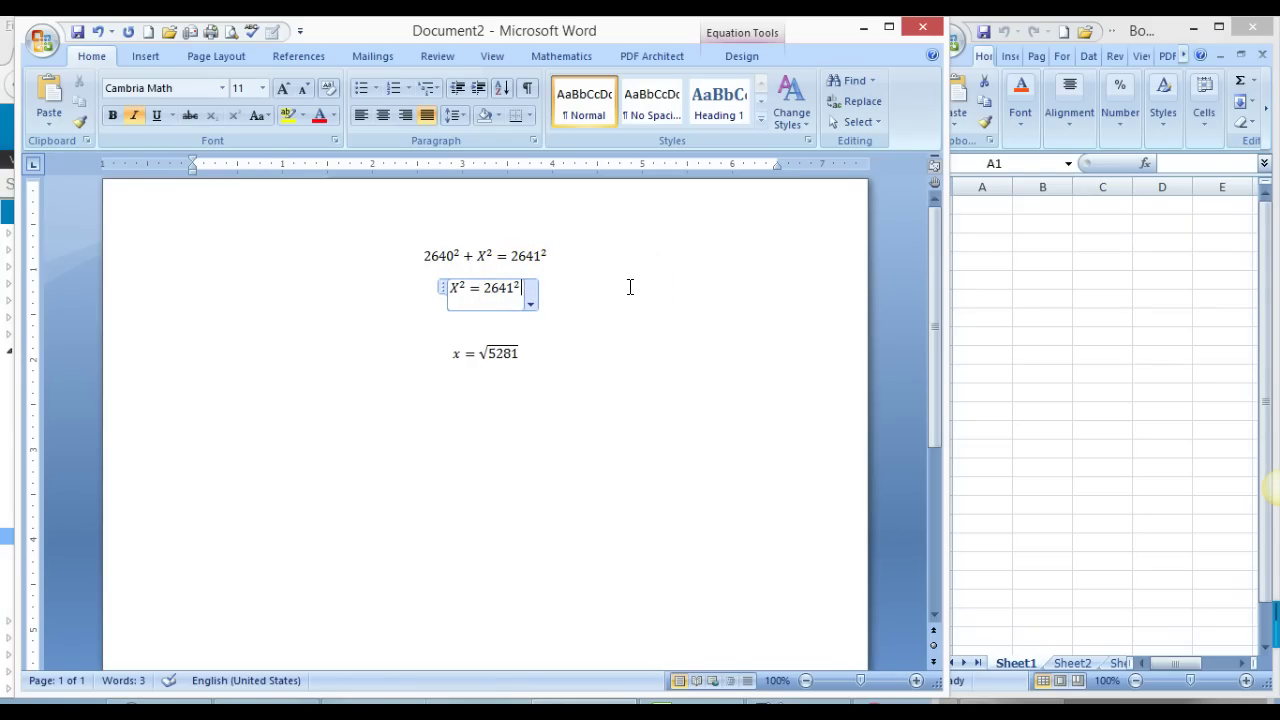
type("-")
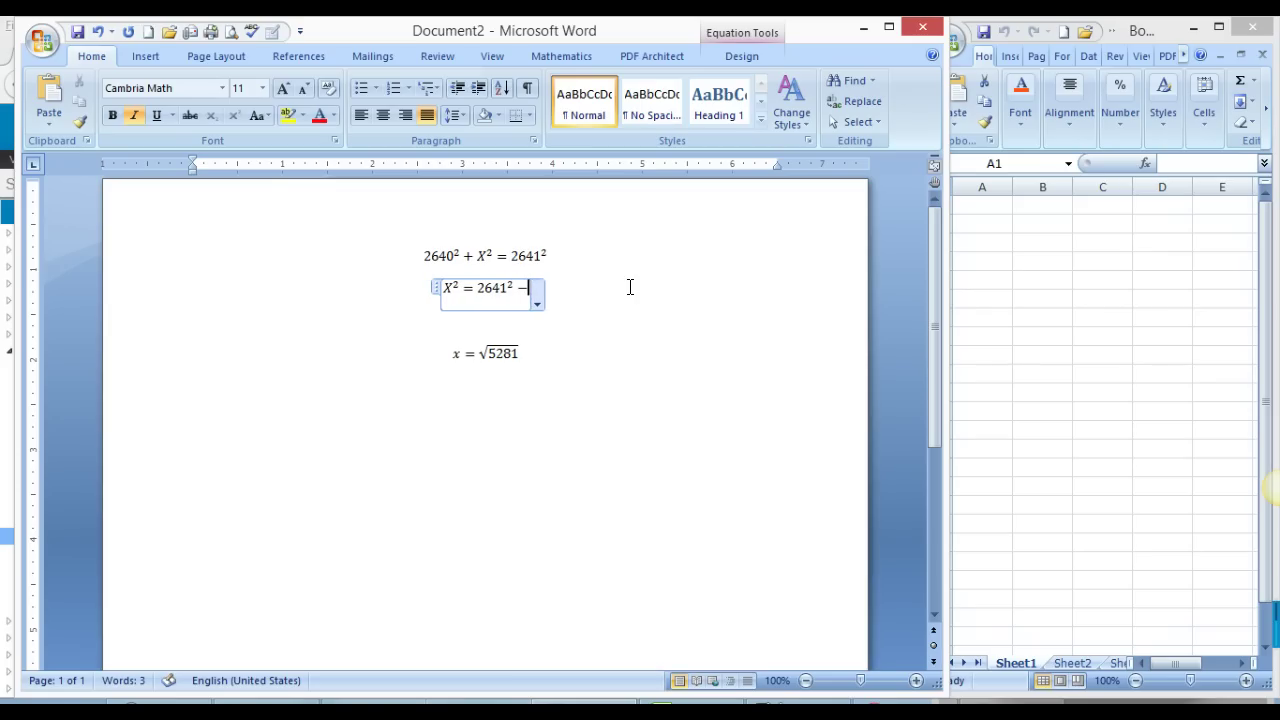
key("ctrl+v")
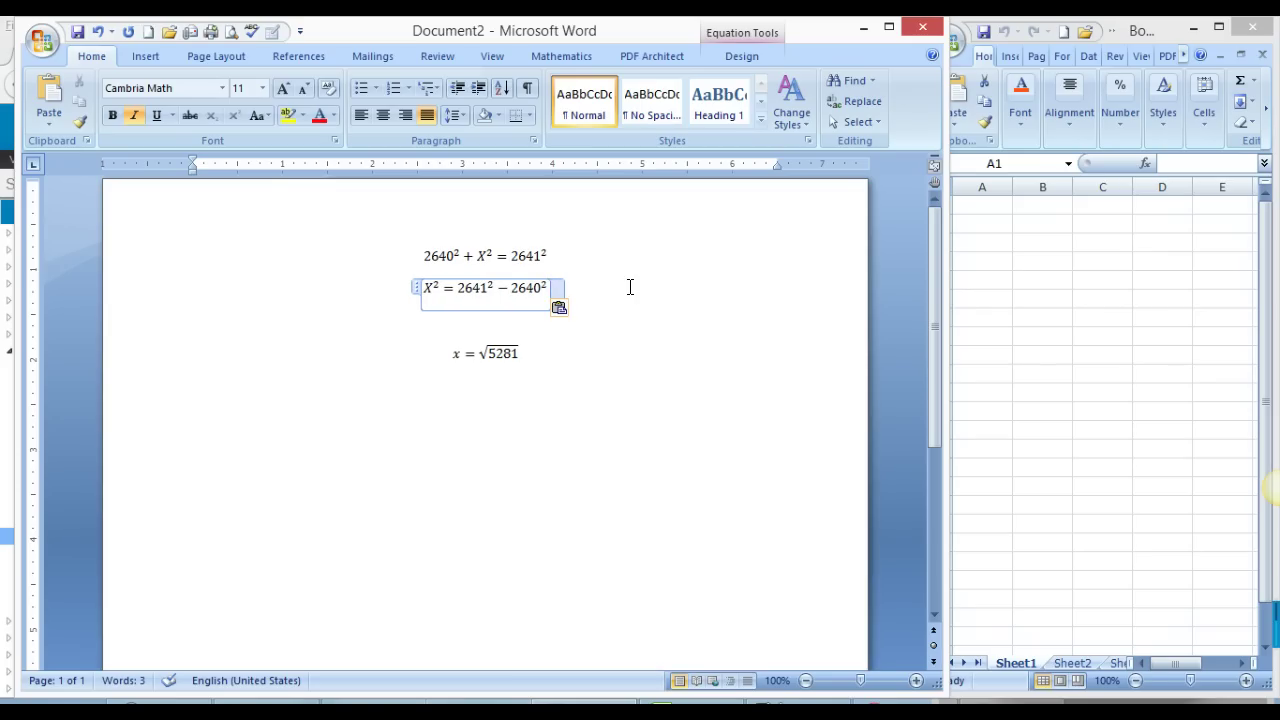
Step: Copy the whole second equation, X² = 2641² − 2640², and paste it on the line below
left_click(630, 288)
left_click(570, 290)
left_click(434, 287)
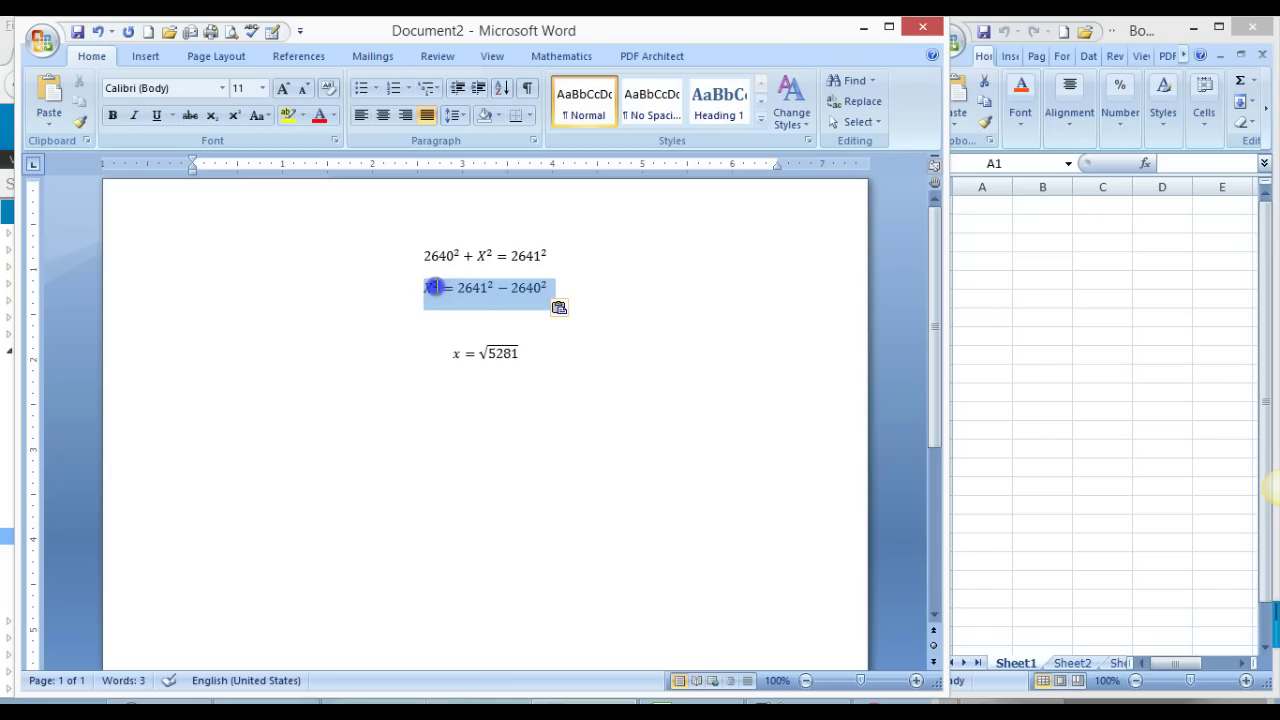
right_click(446, 287)
left_click(405, 320)
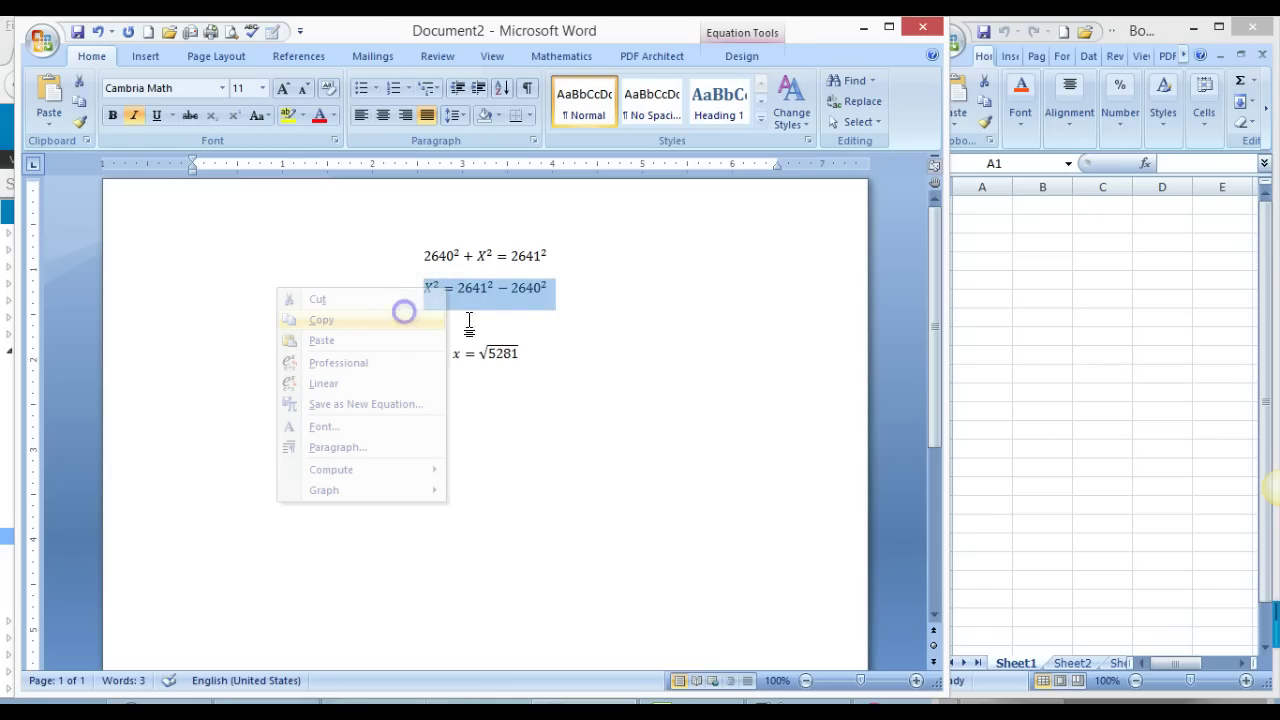
left_click(520, 322)
key("ctrl+v")
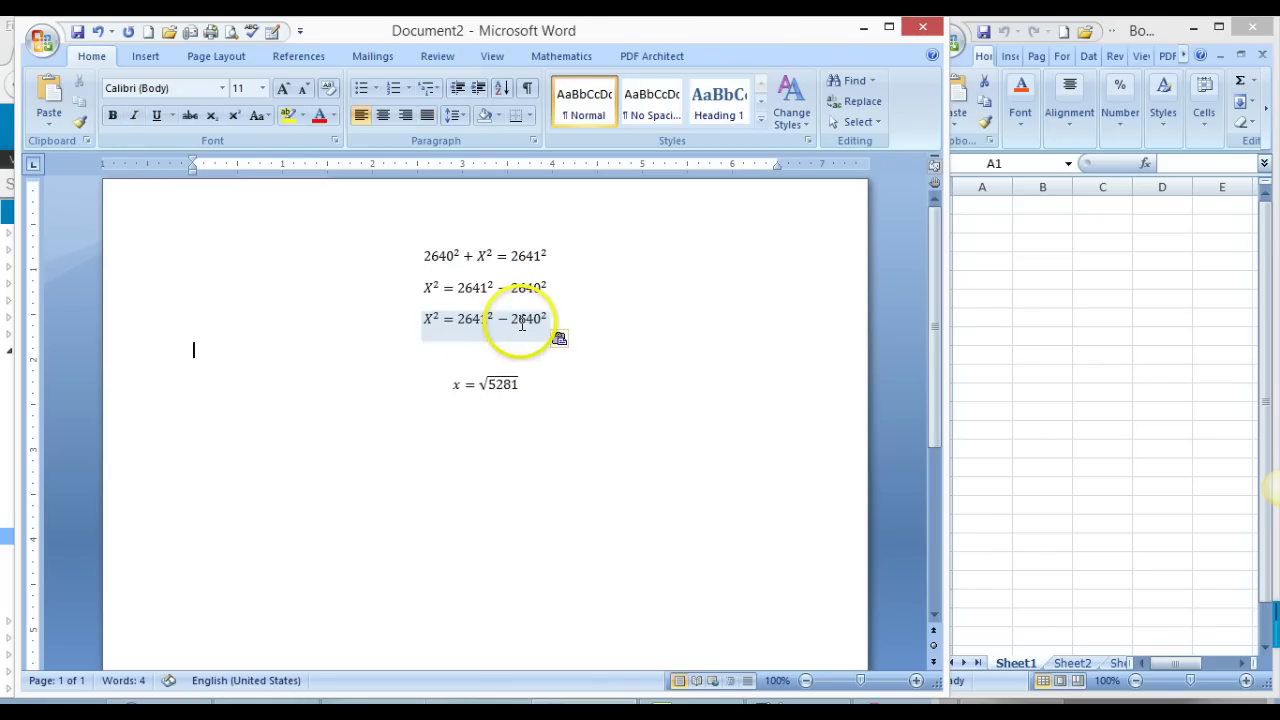
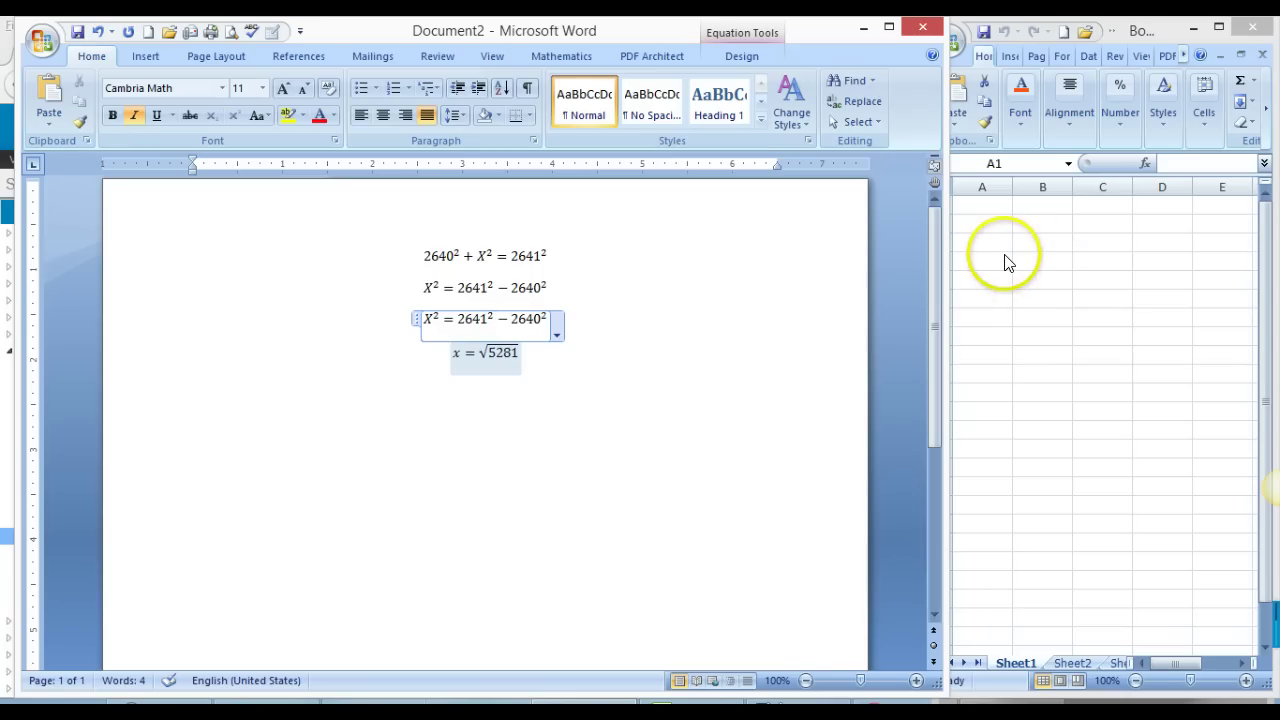
Step: Switch to the Wabbitemu calculator and calculate 2641²
left_click(798, 710)
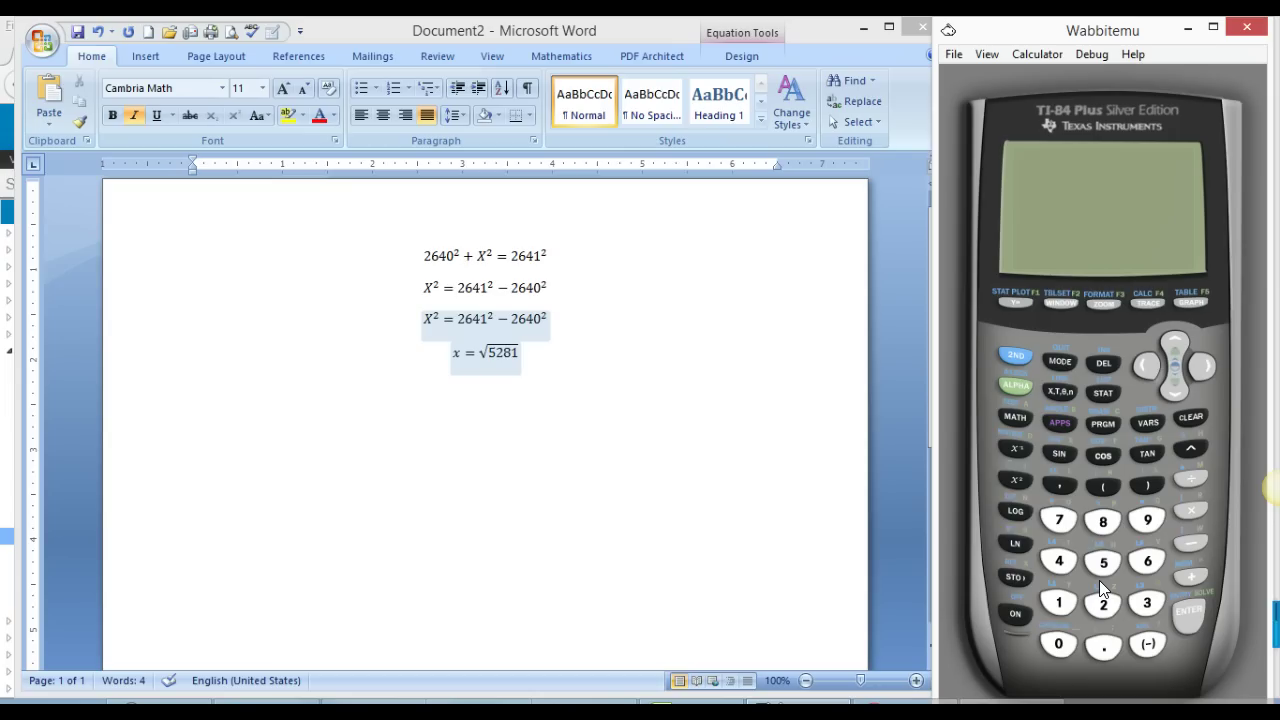
type("2641²")
key("Return")
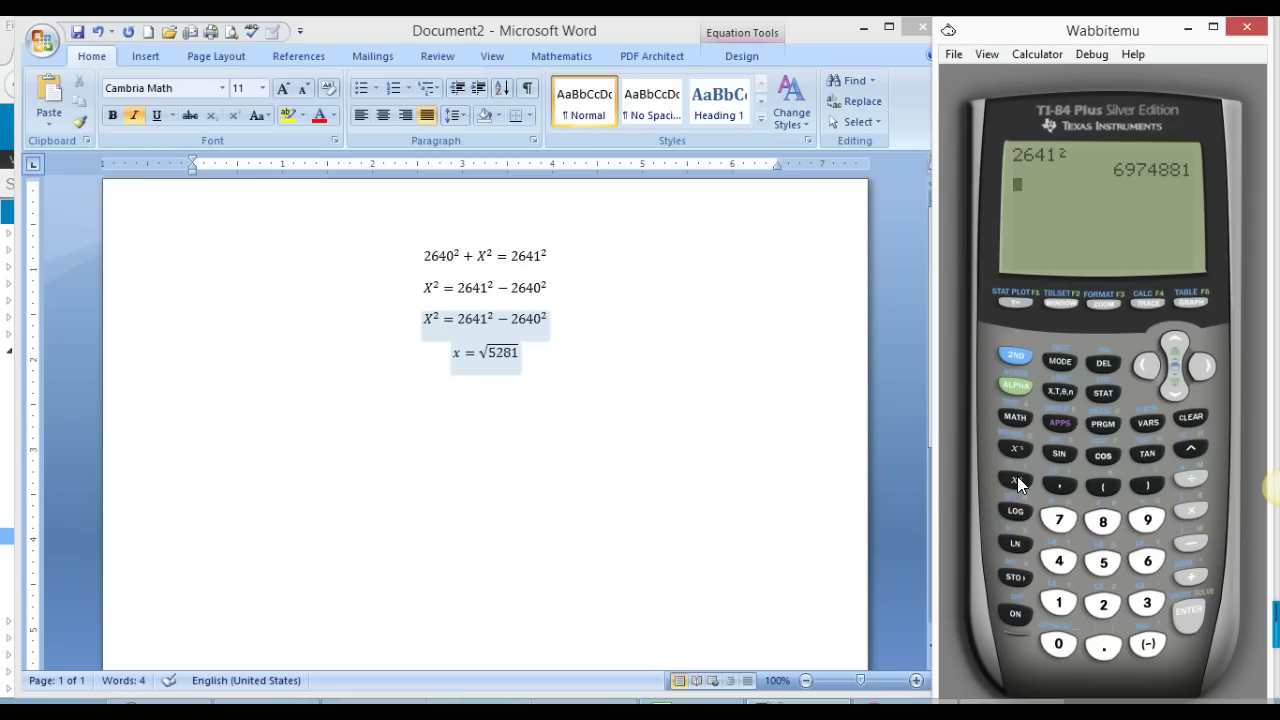
Step: Return to Word and paste another copy of X² = 2641² − 2640² below the third equation
left_click(548, 318)
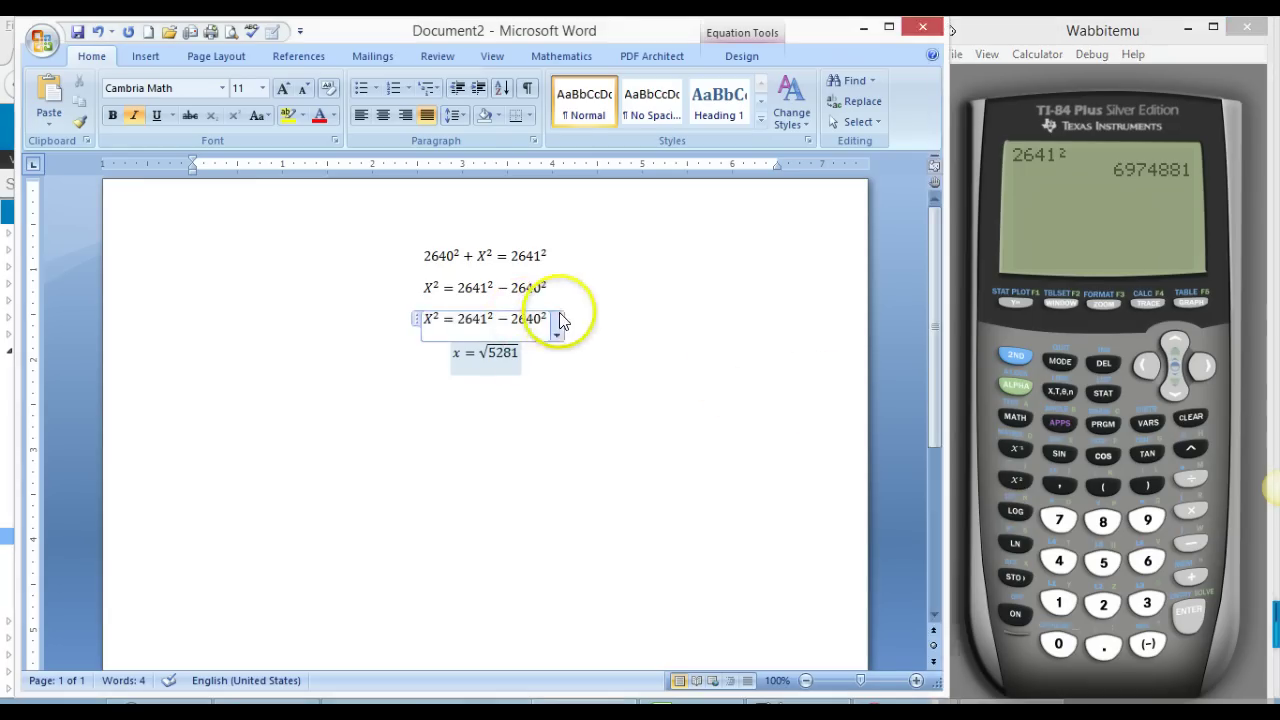
key("ctrl+c")
left_click(581, 316)
key("Return")
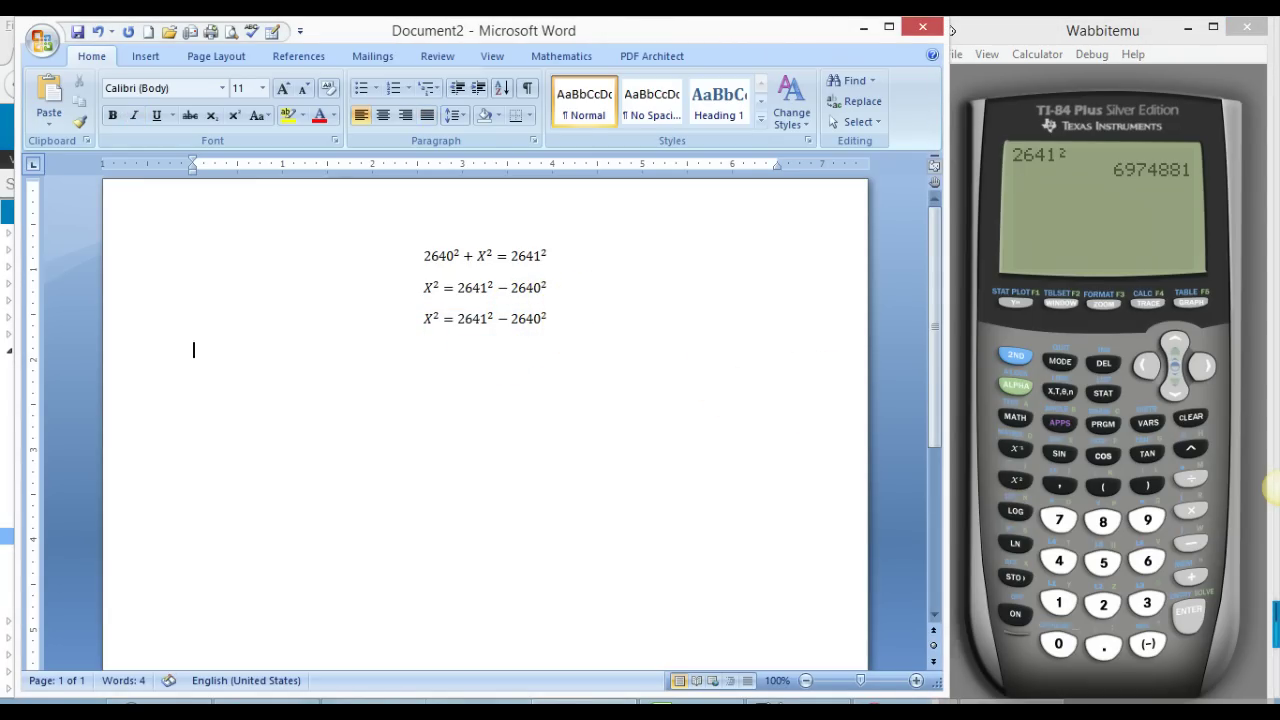
key("ctrl+v")
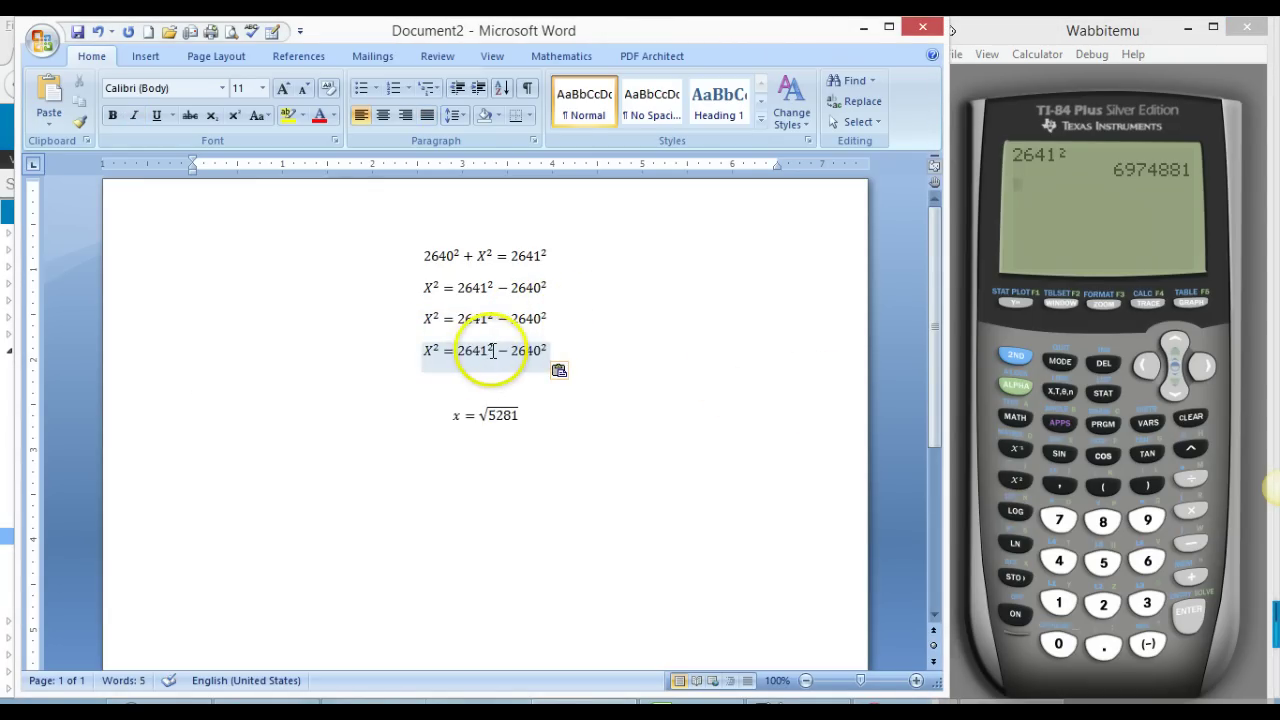
Step: Replace the 2641² term in the fourth equation with 6974881
left_click(478, 350)
double_click(478, 350)
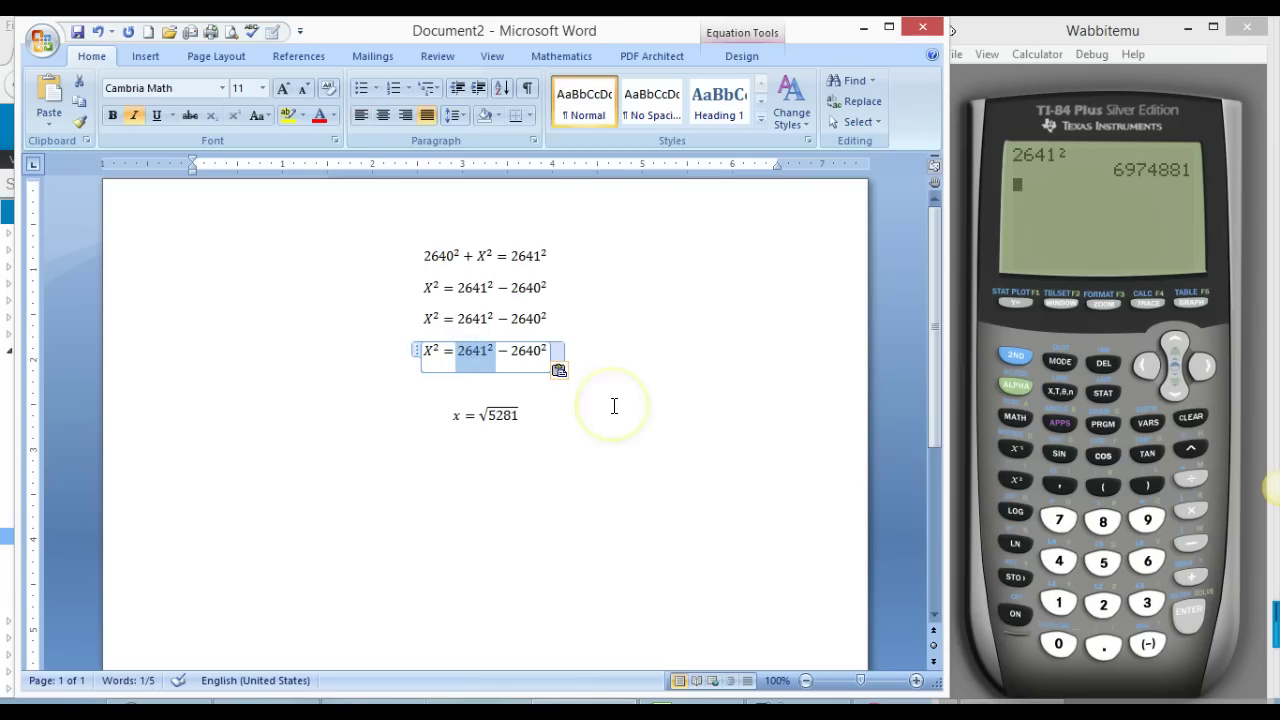
key("Delete")
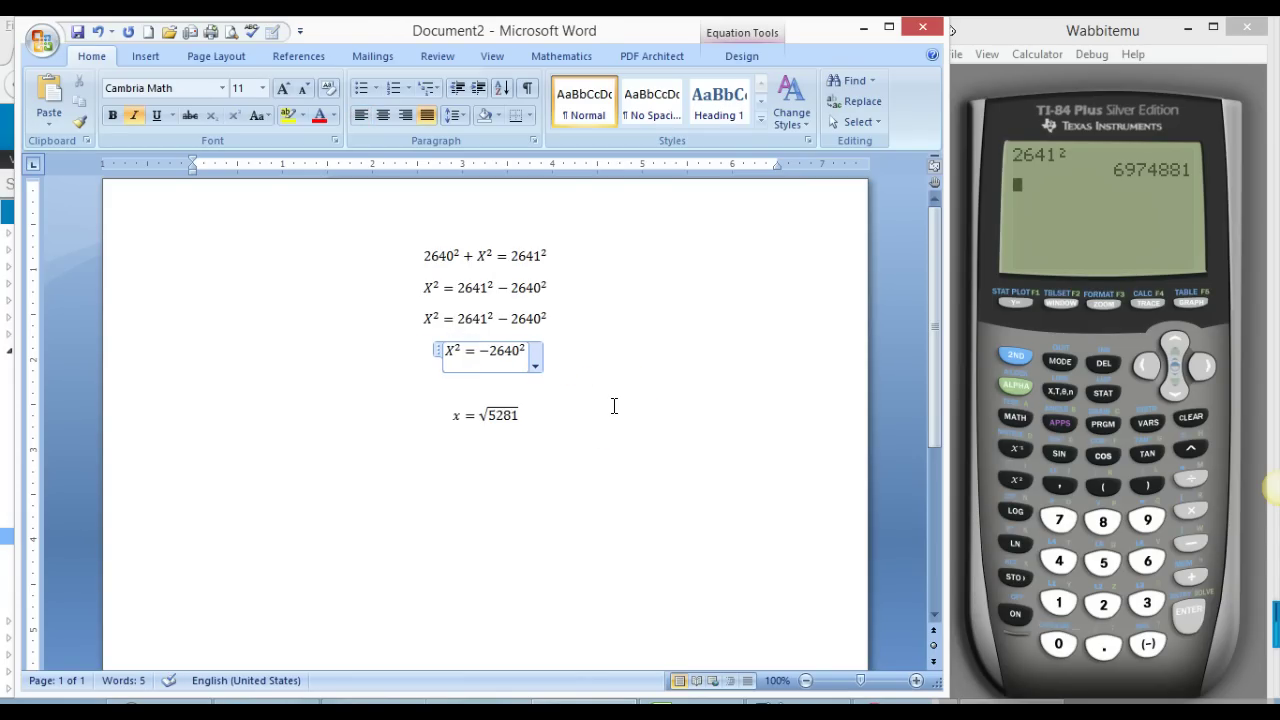
type("6974")
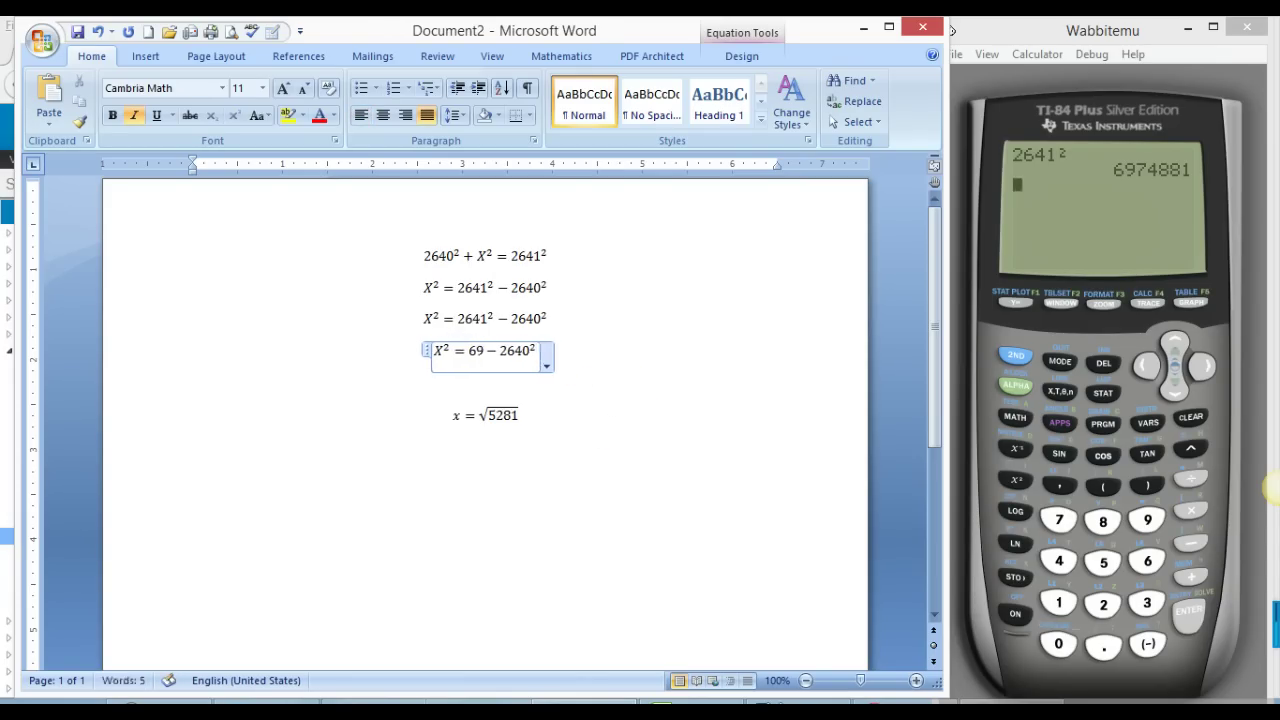
type("881")
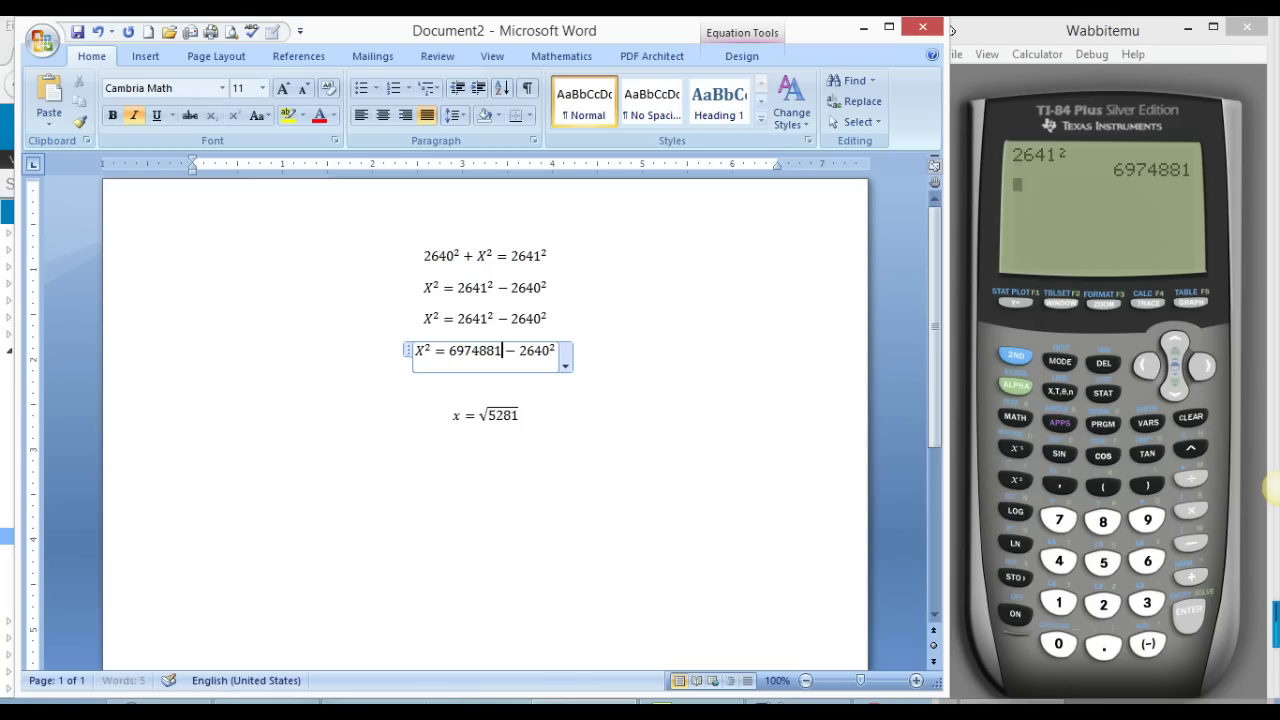
Step: Remove the 2640² term from the fourth equation, leaving nothing after the minus sign
double_click(538, 353)
key("BackSpace")
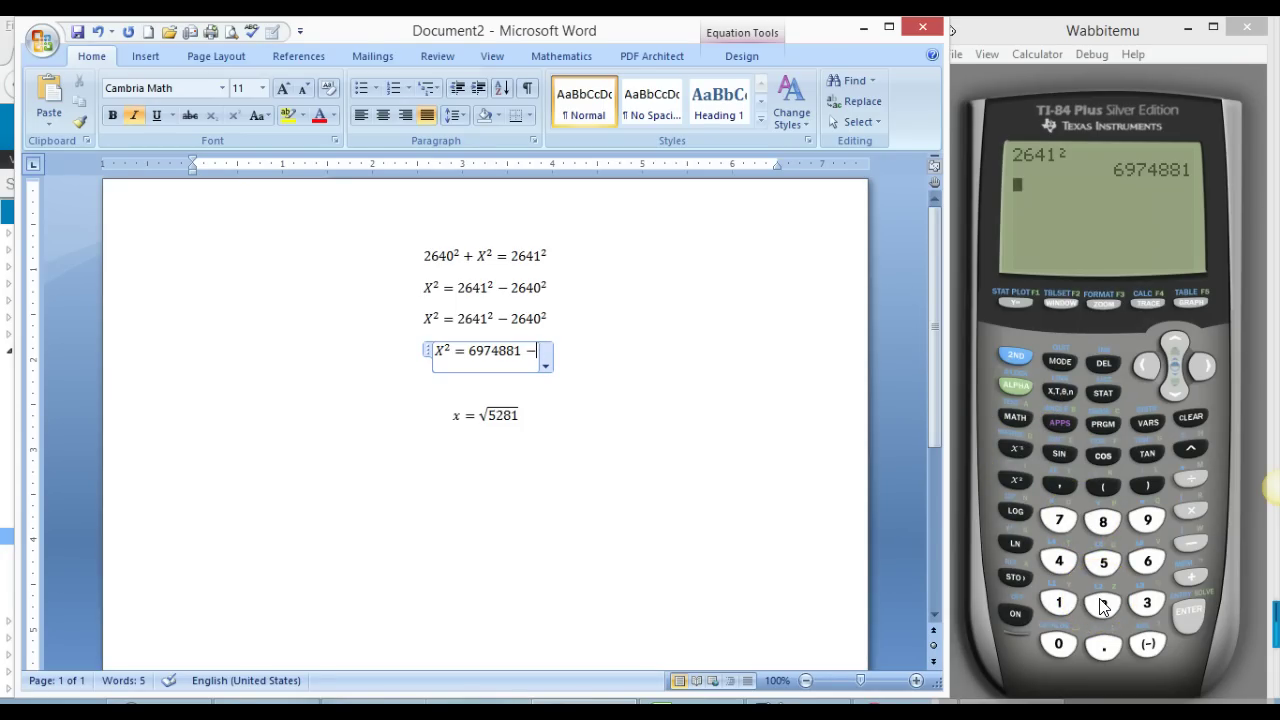
type("22")
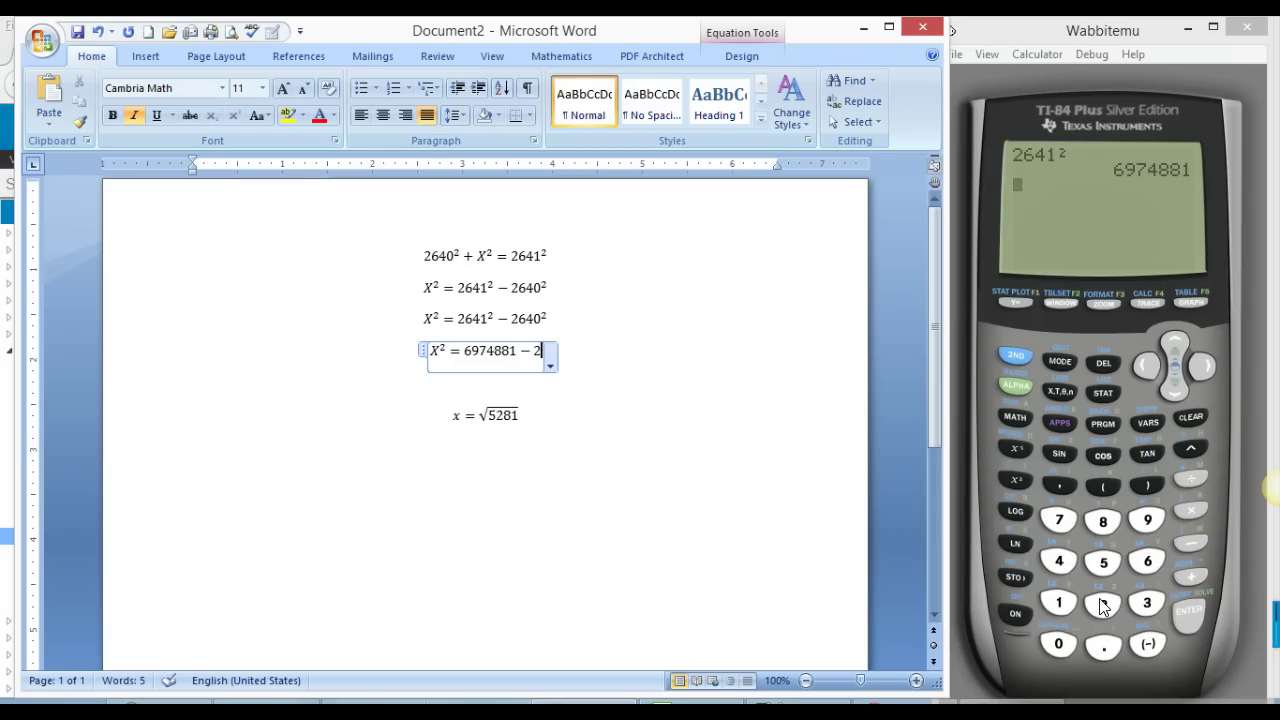
key("BackSpace")
key("BackSpace")
Step: Switch to the Wabbitemu calculator and calculate 2640^2
left_click(1076, 38)
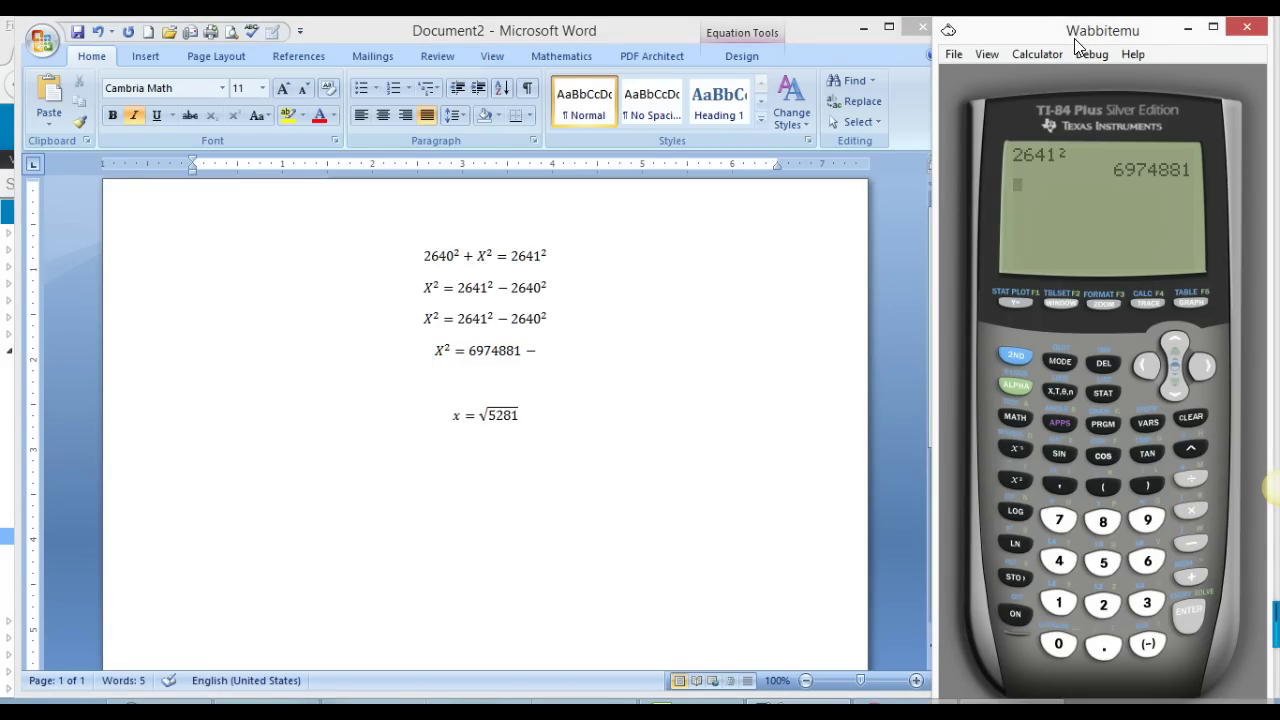
type("2640")
left_click(1189, 447)
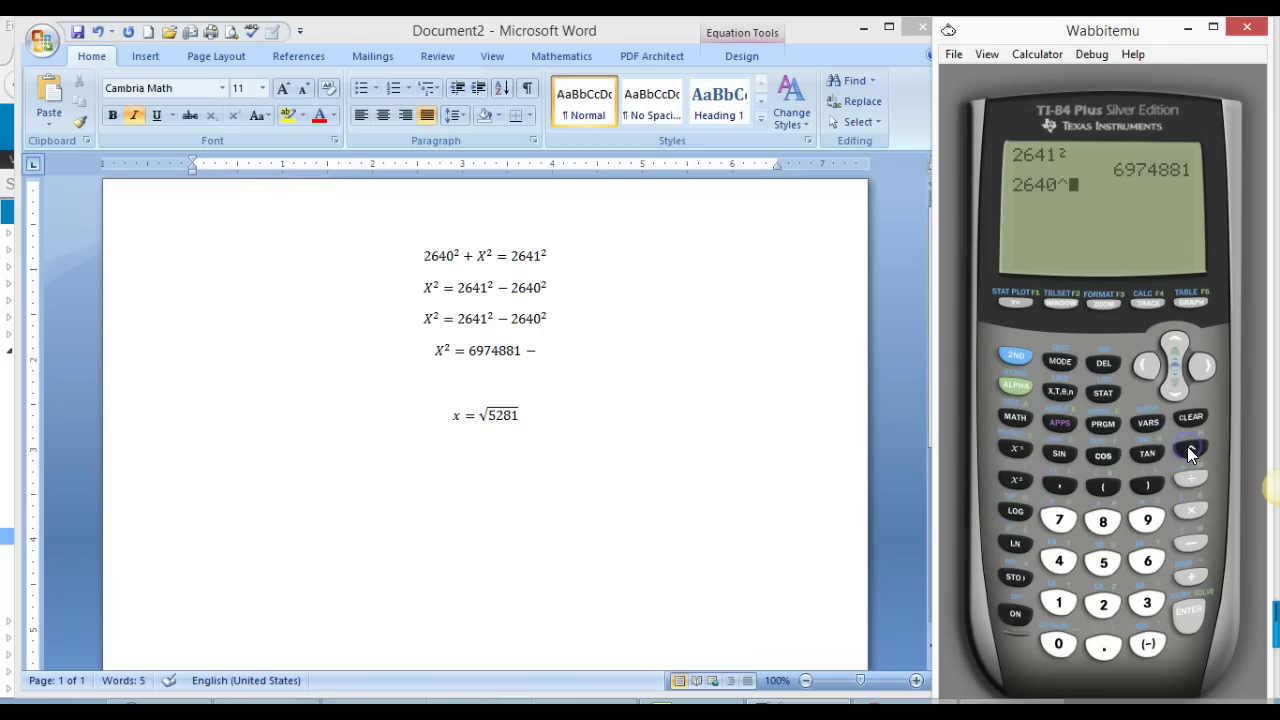
left_click(1104, 605)
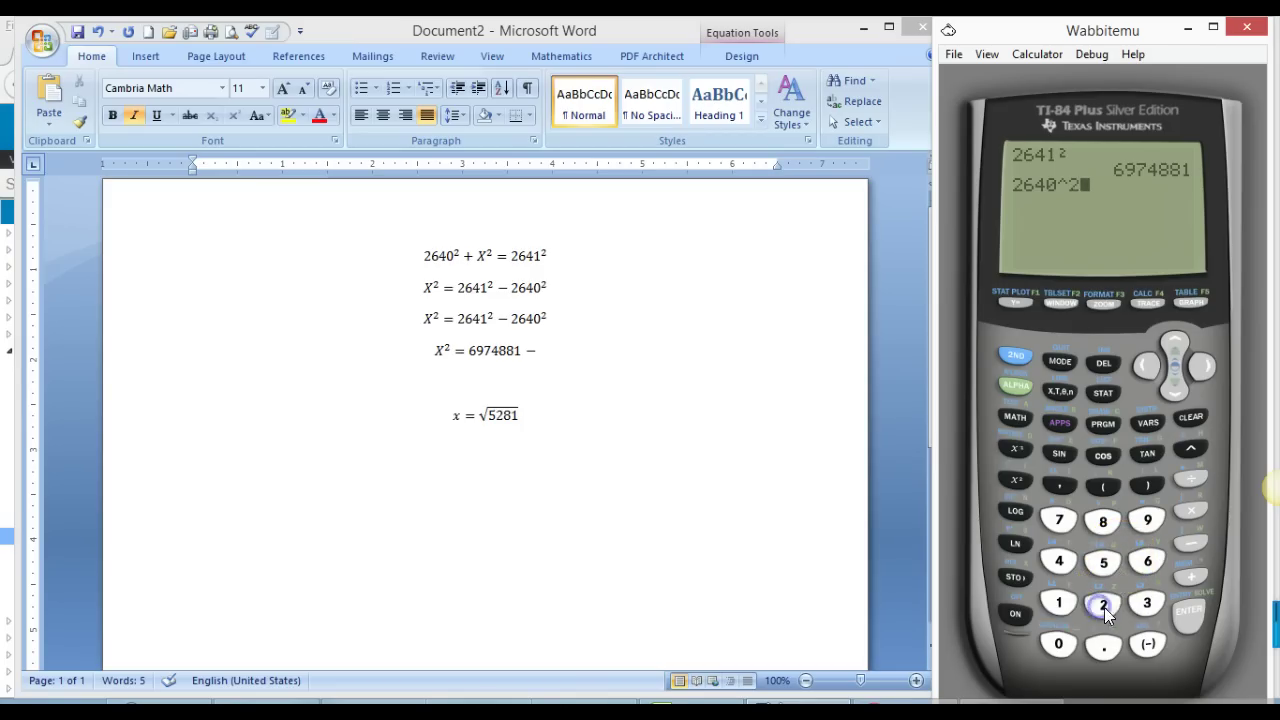
left_click(1189, 614)
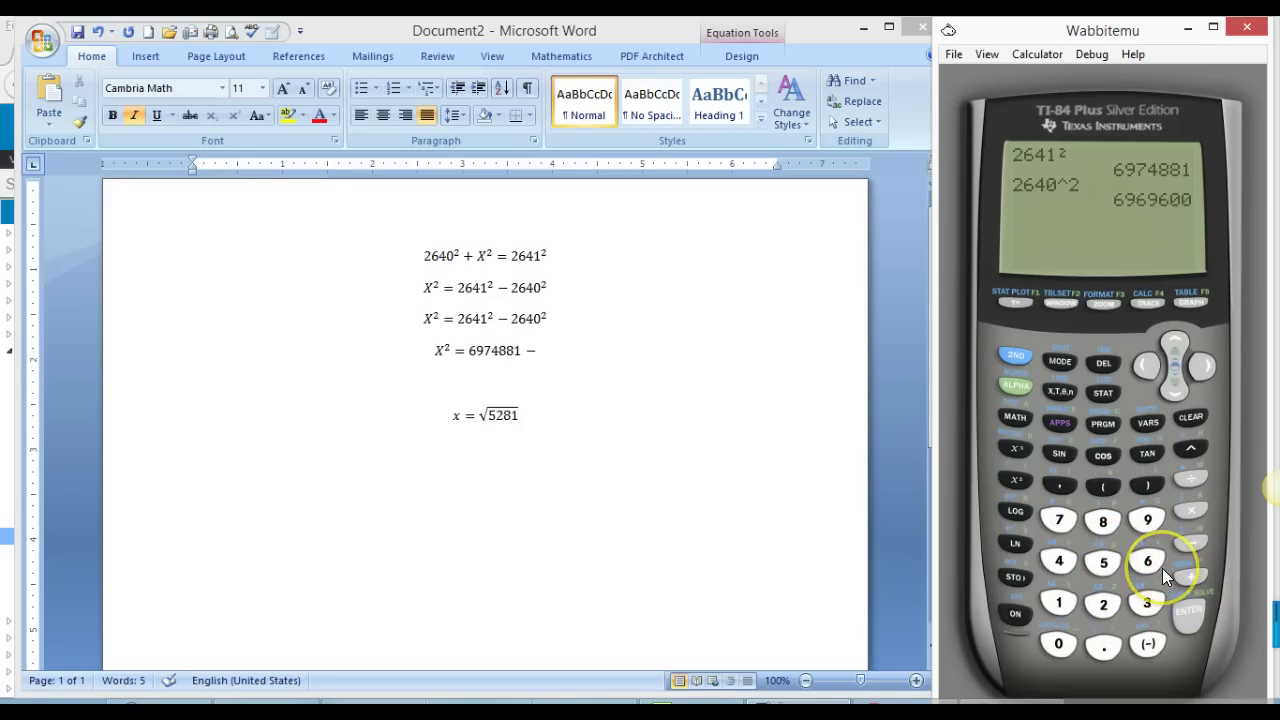
Step: Return to Word and enter 6969600 after the minus sign in the fourth equation
left_click(540, 352)
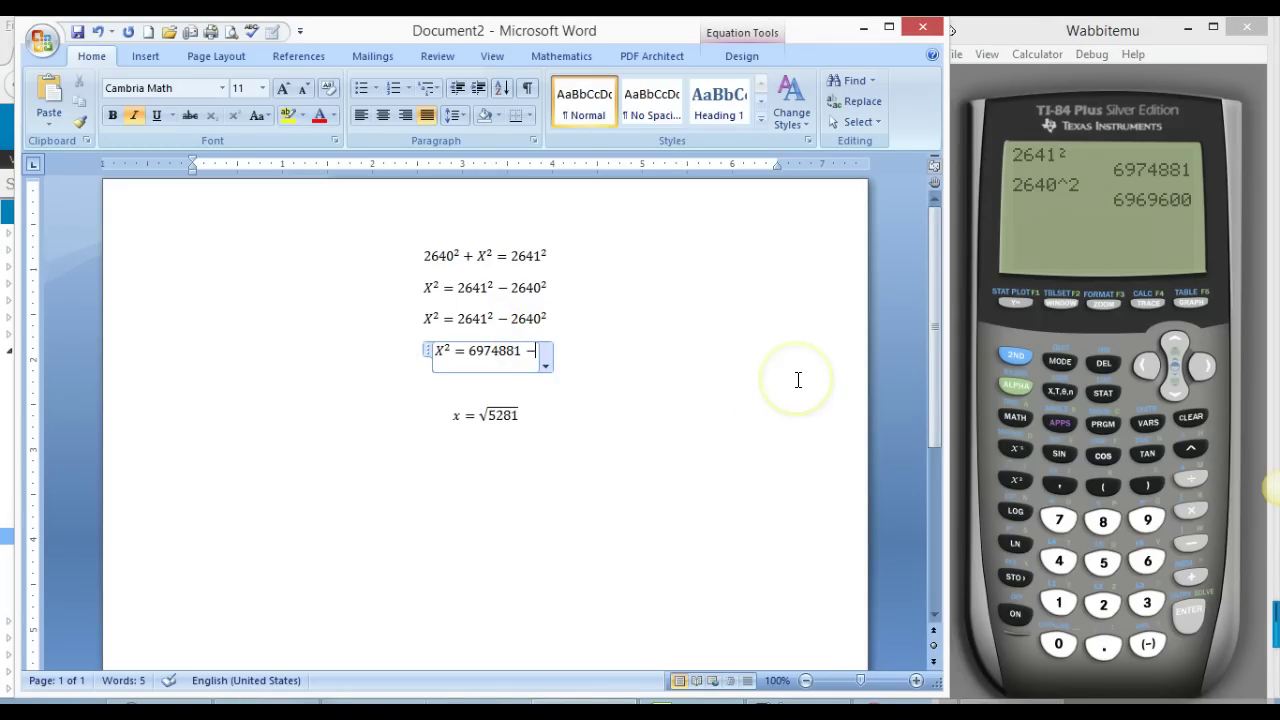
type("696")
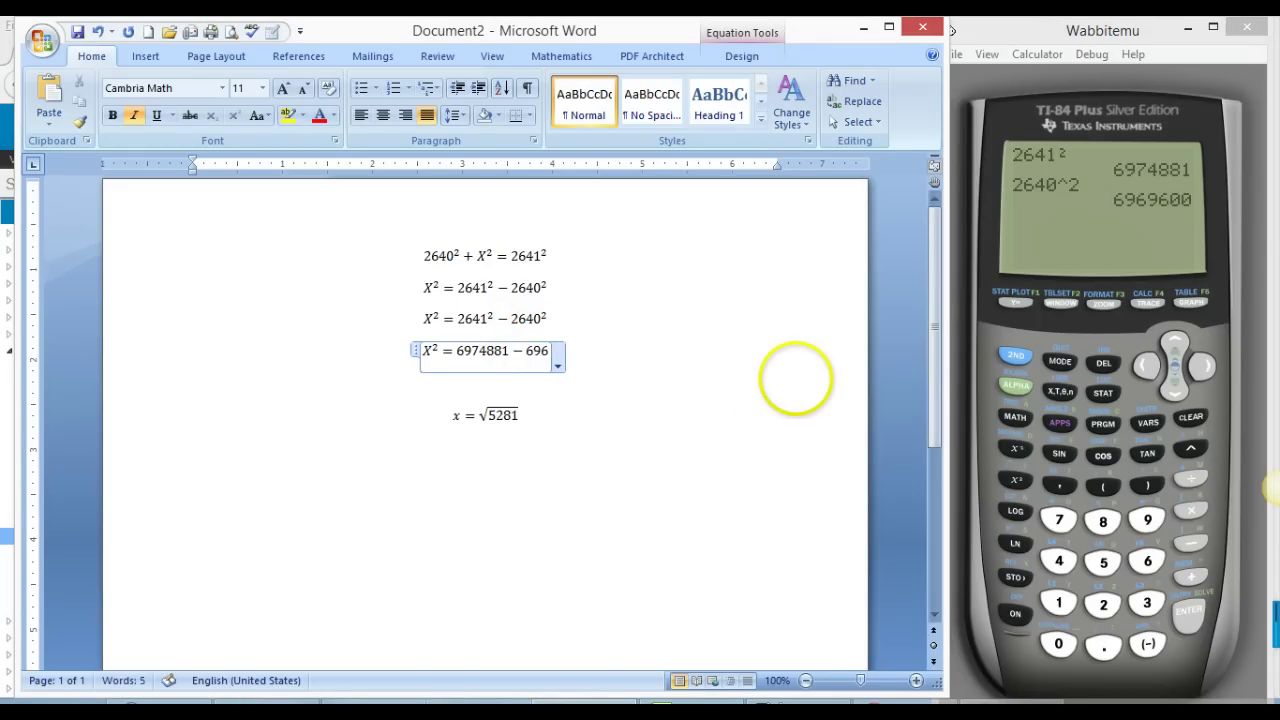
type("9600")
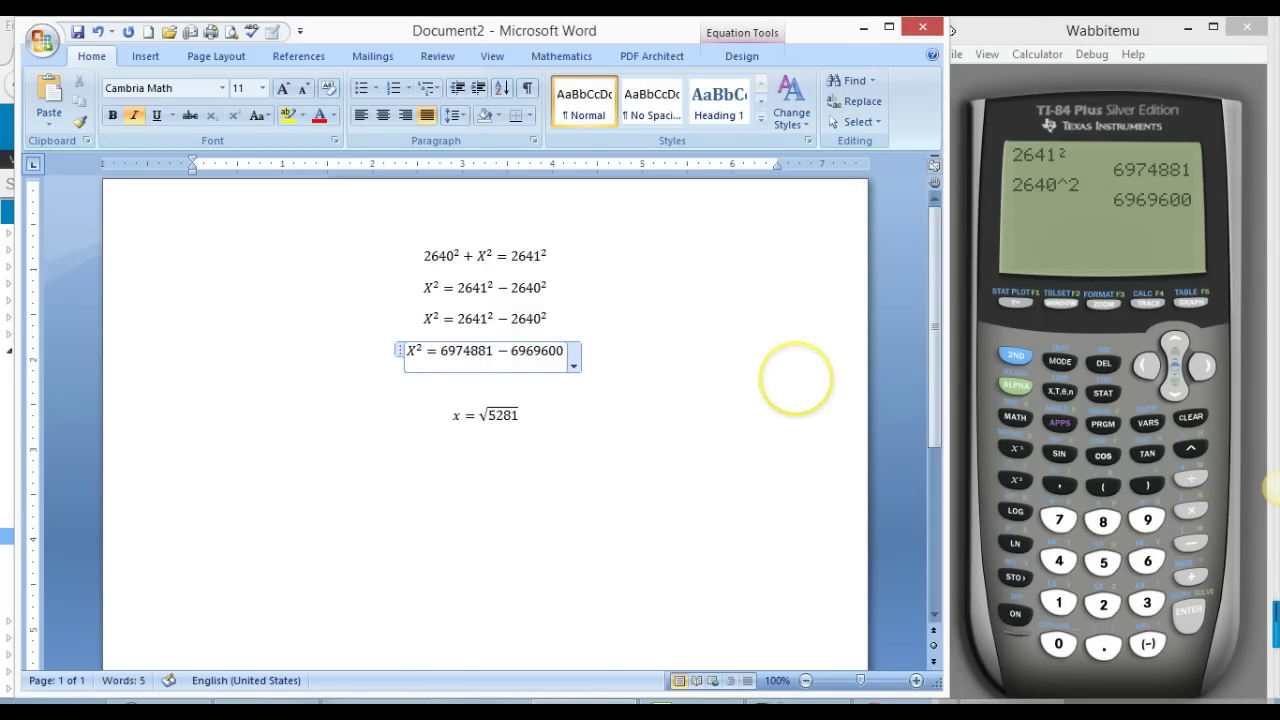
Step: Paste another copy of X² = 2641² − 2640² below the fourth equation and open it for editing
left_click(491, 377)
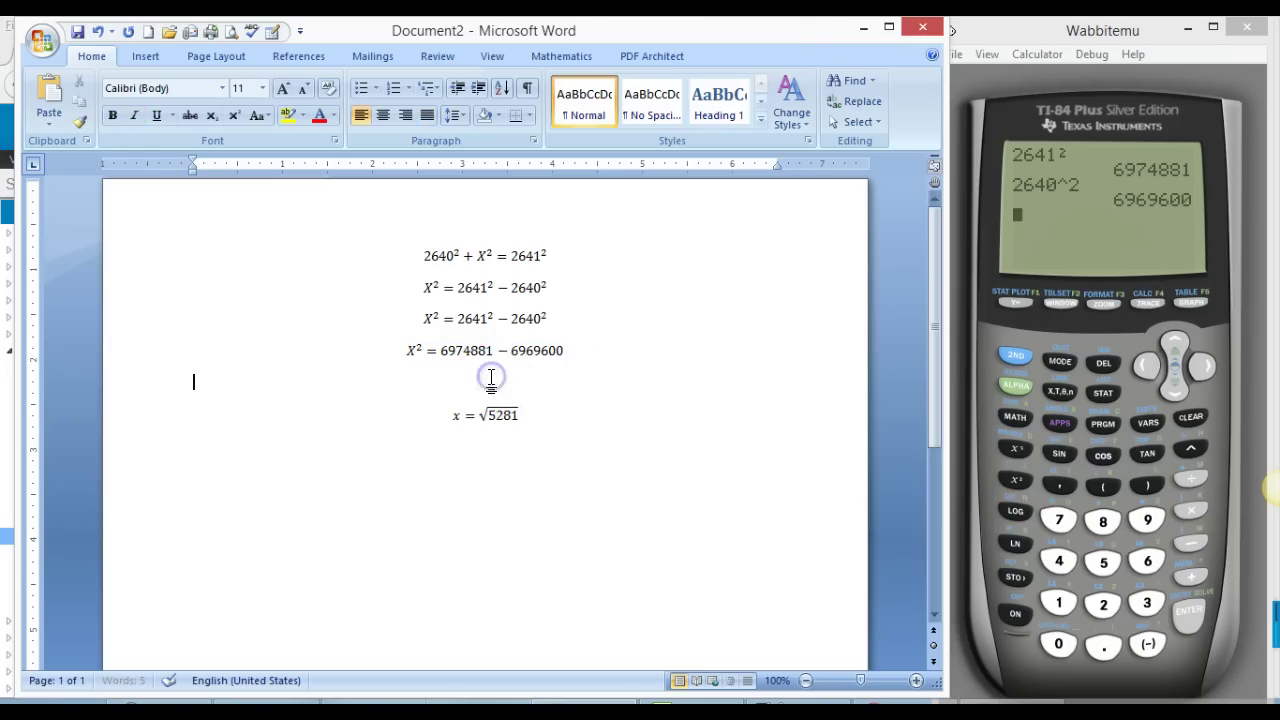
key("ctrl+v")
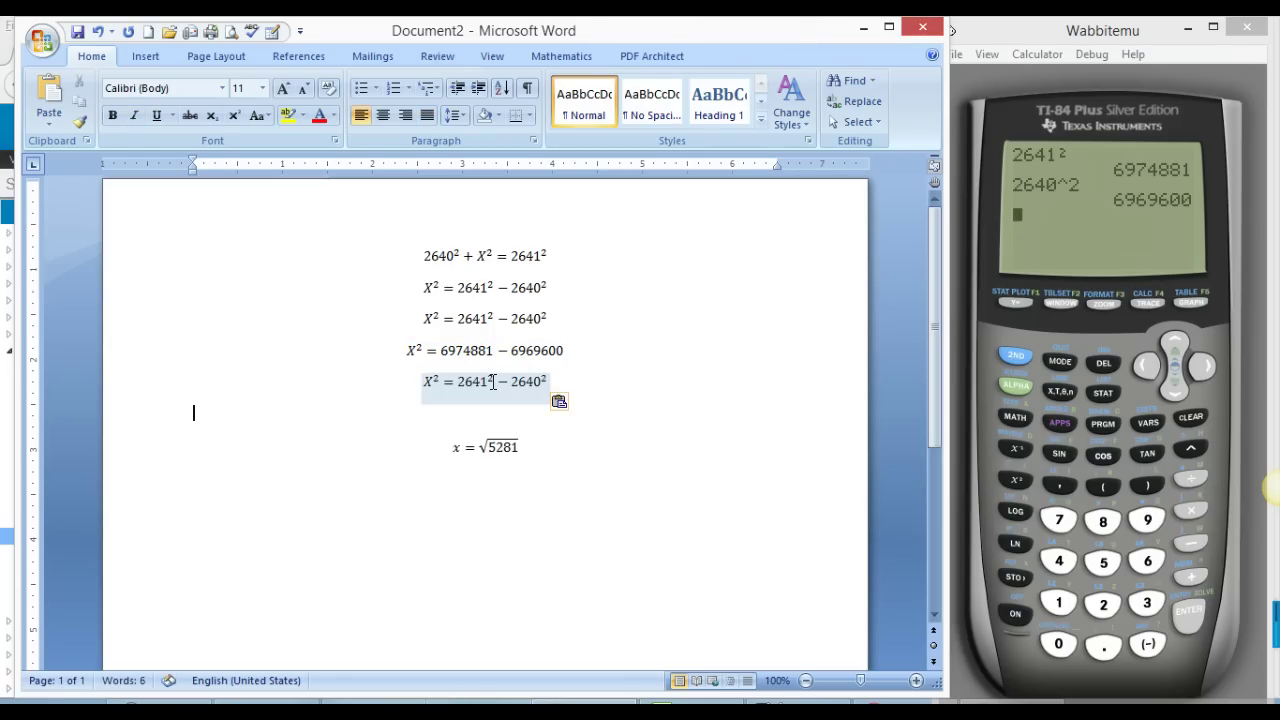
left_click(428, 386)
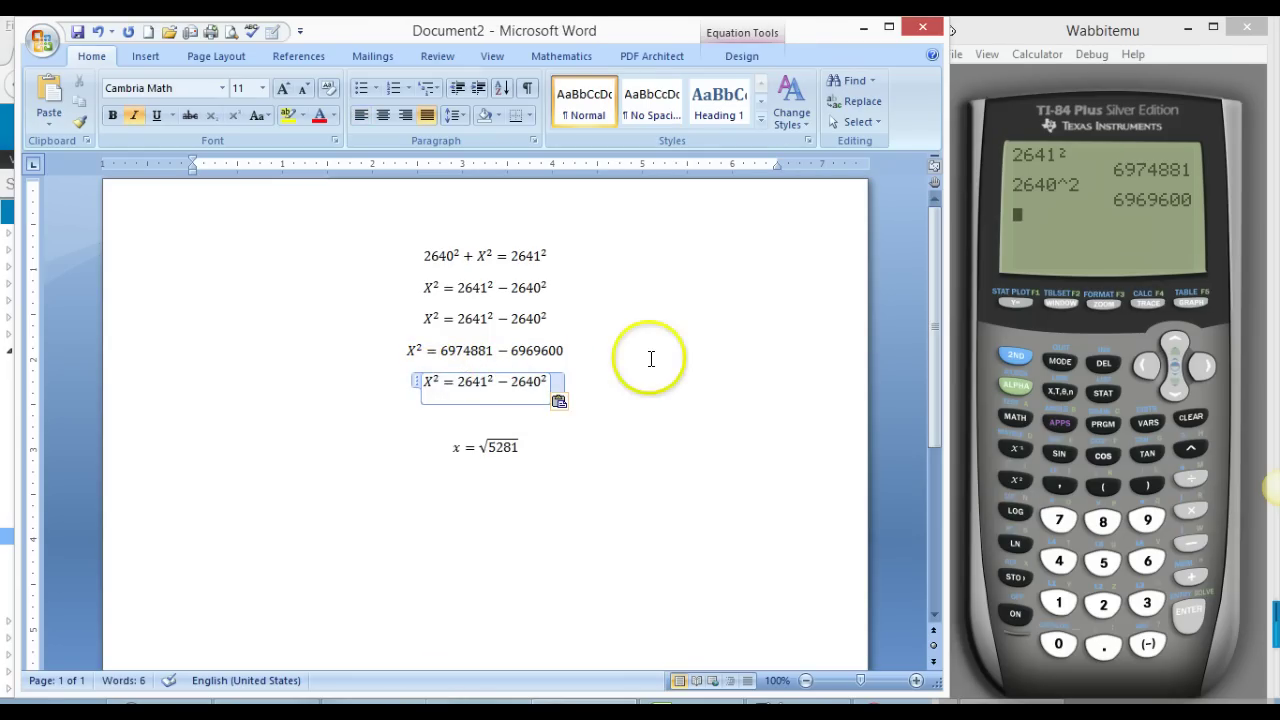
Step: Reduce the fifth equation to X = by removing the exponent on X and everything after the equals sign
key("shift+Left")
key("Right")
key("BackSpace")
key("BackSpace")
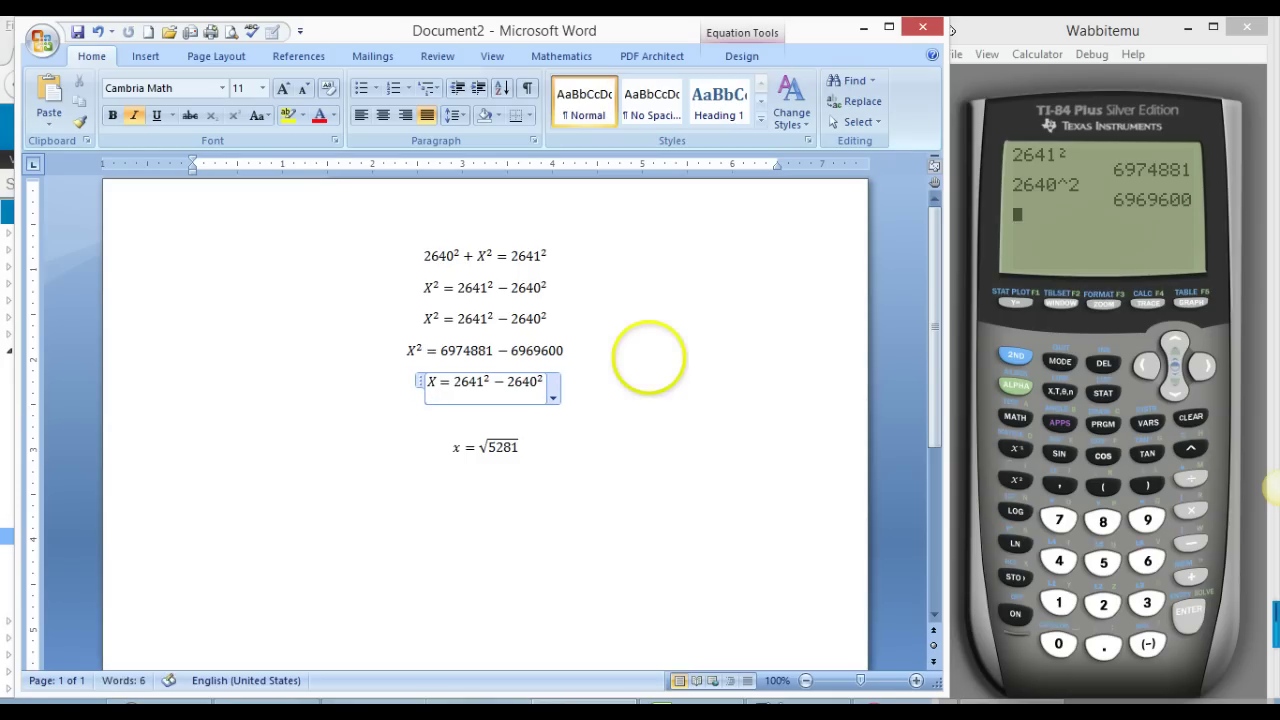
key("Right")
key("Delete")
key("Delete")
key("Delete")
key("Delete")
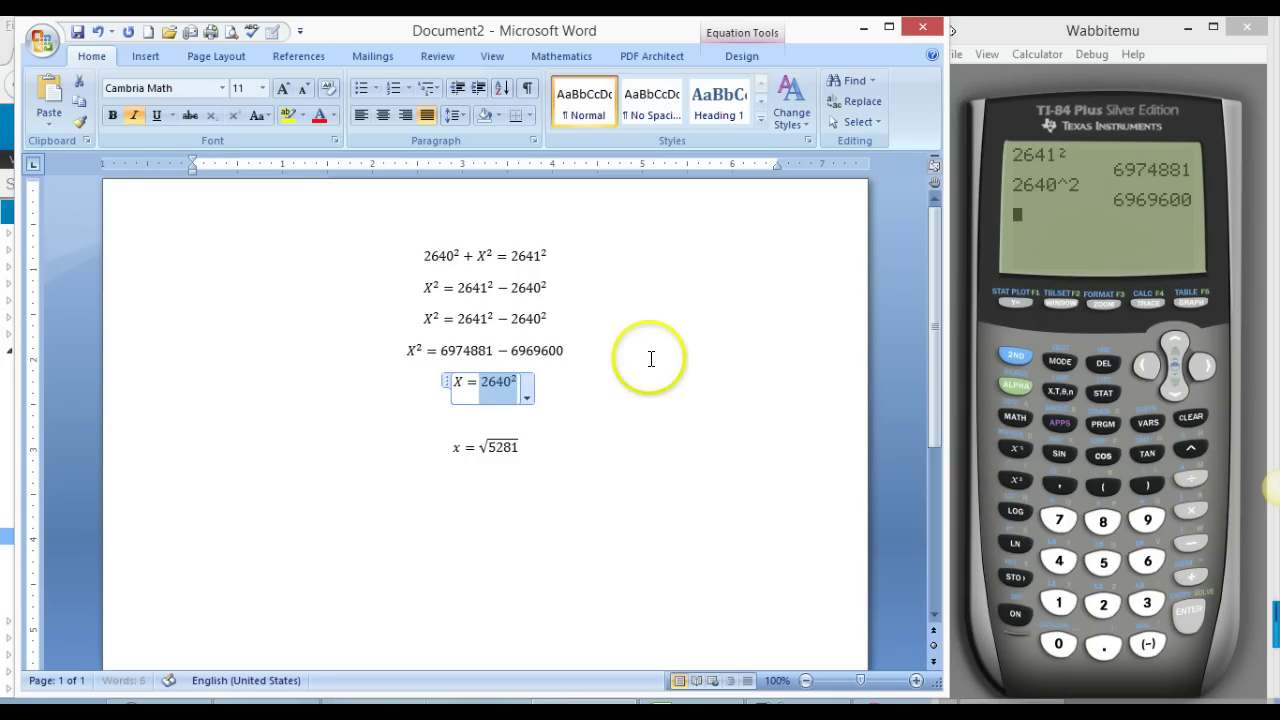
key("Delete")
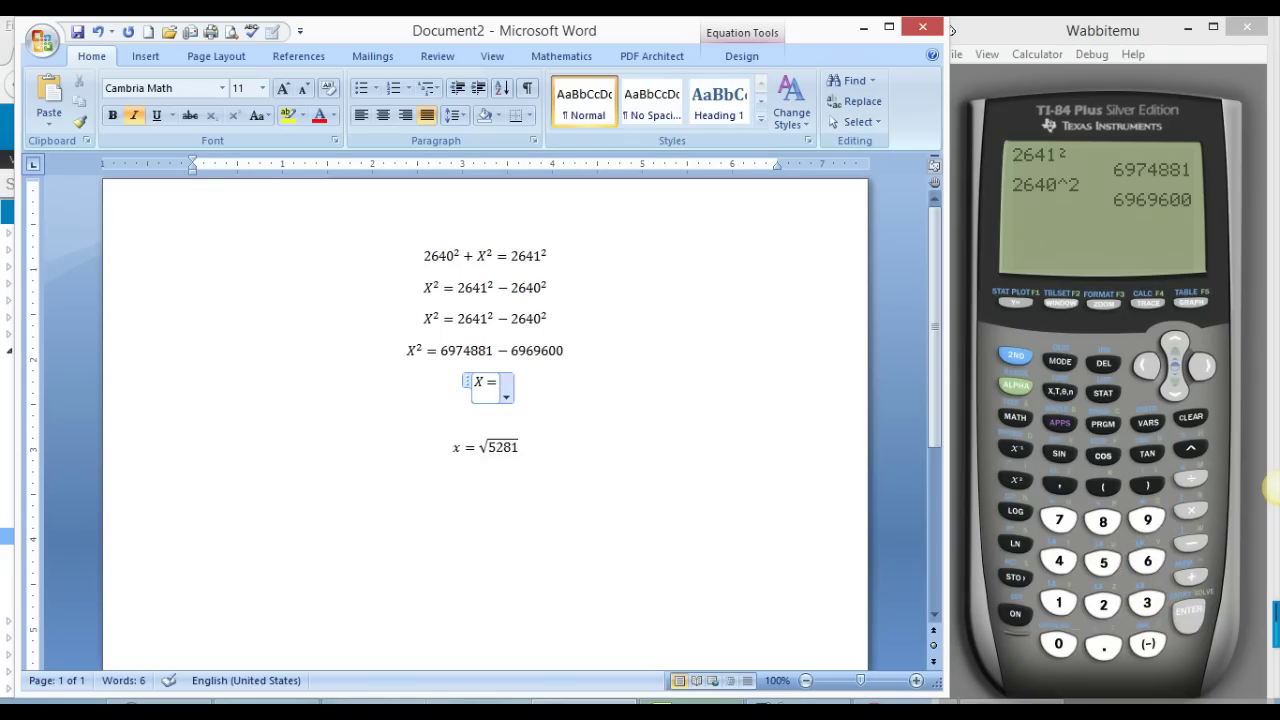
Step: Switch to the blank Excel workbook and calculate =2641^2 in cell A1
mouse_move(692, 708)
left_click(690, 622)
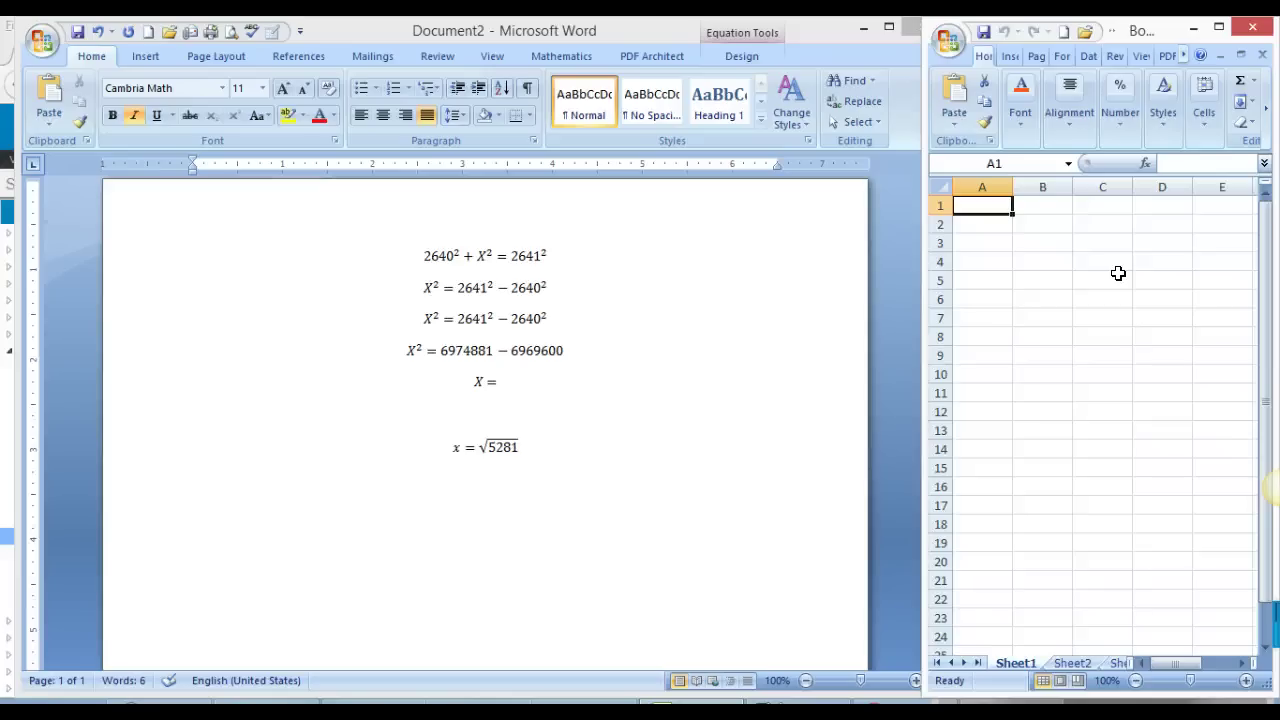
type("=")
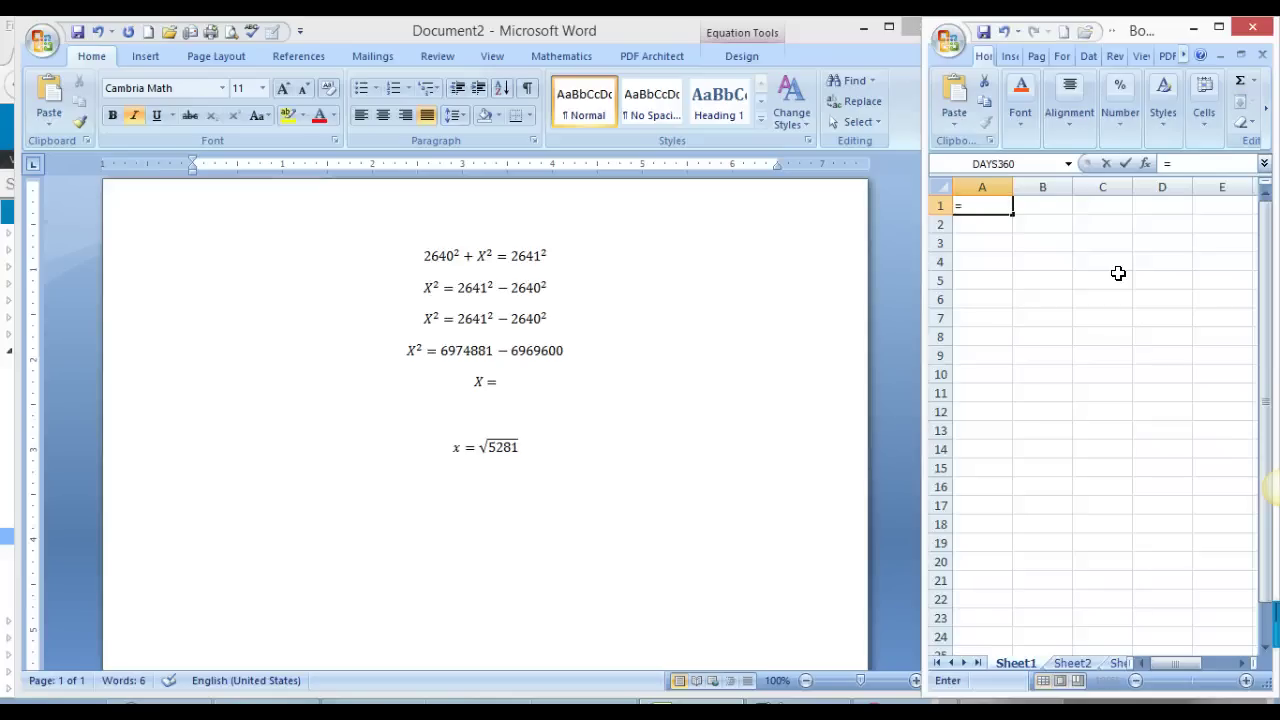
type("2641^2")
key("Return")
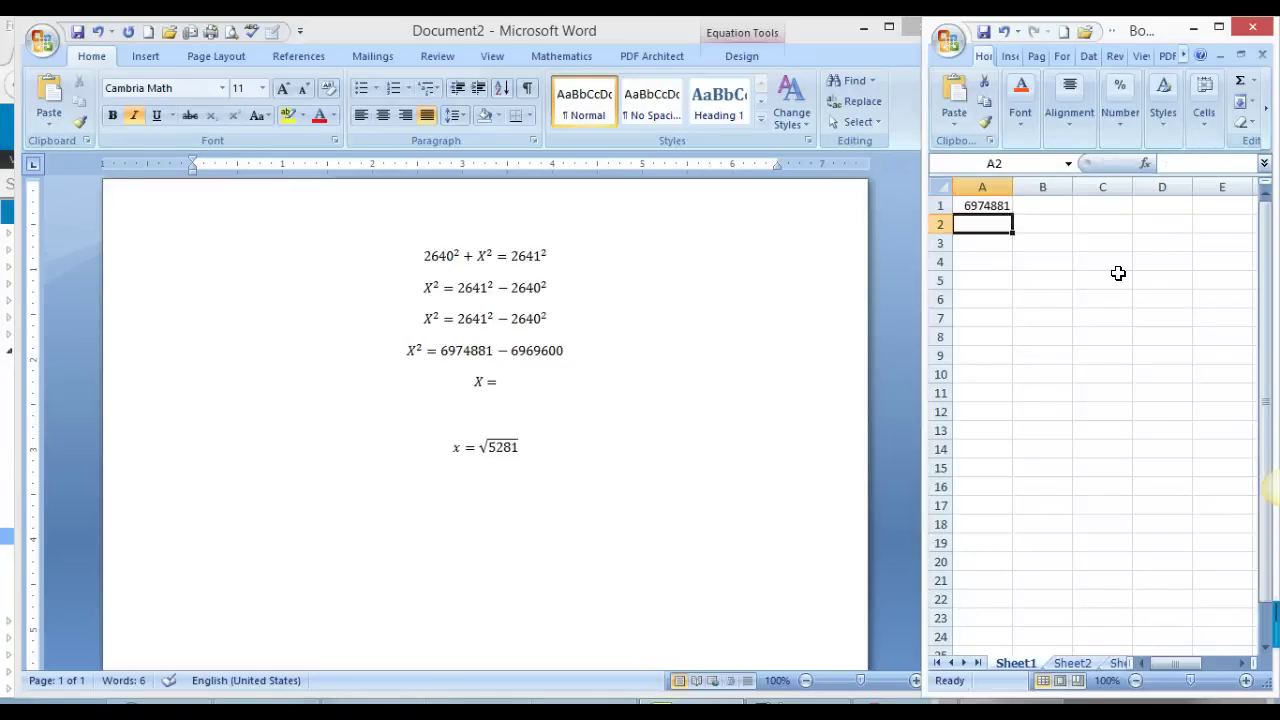
key("Up")
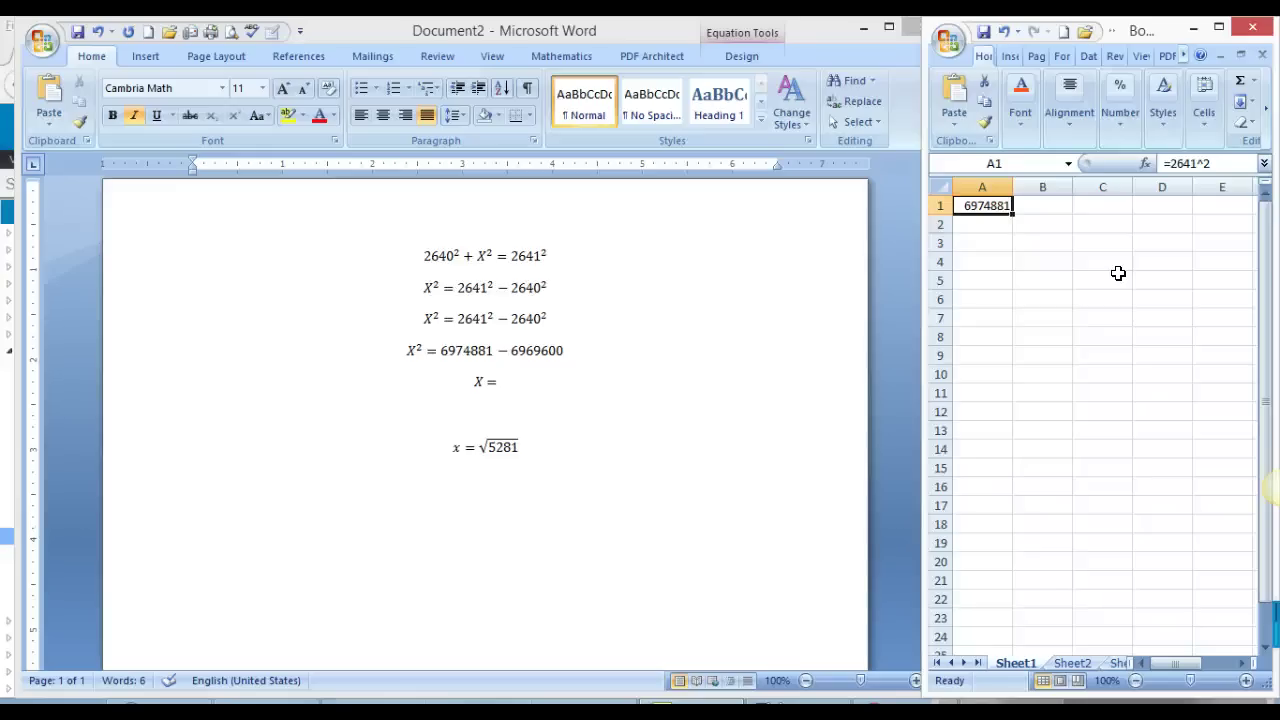
Step: Calculate =2640^2 in cell A2
left_click(995, 230)
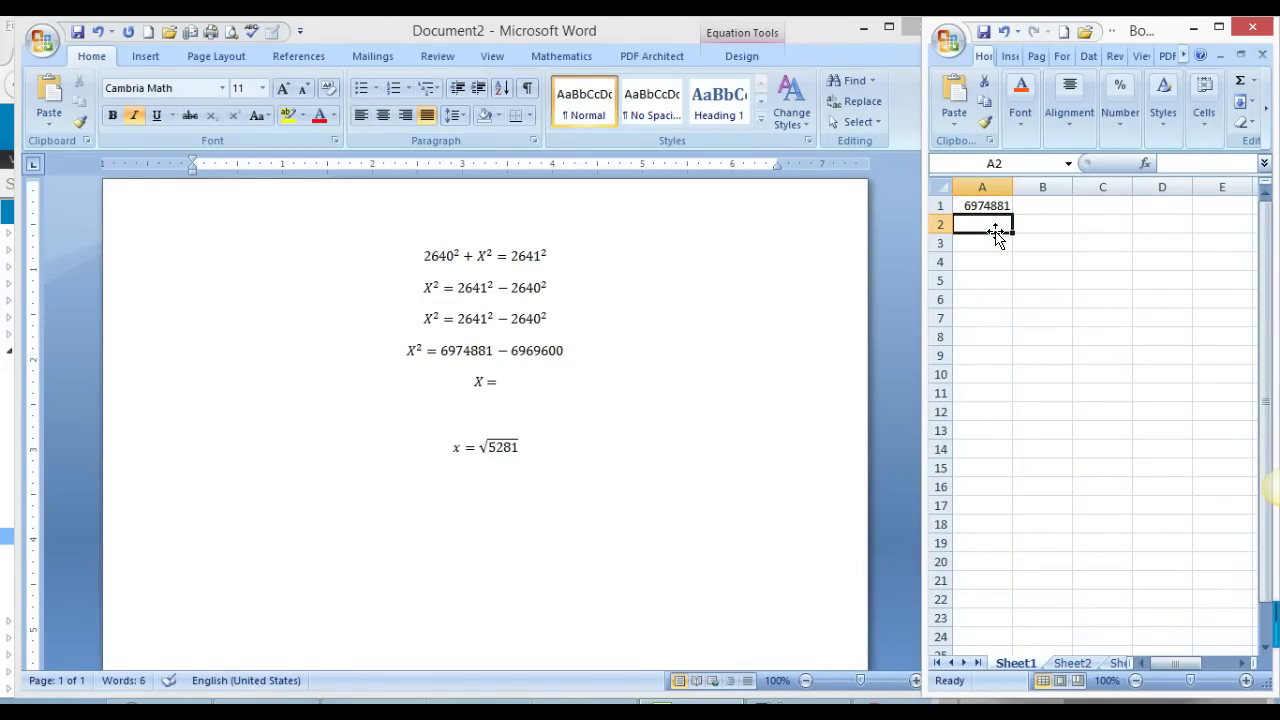
type("=")
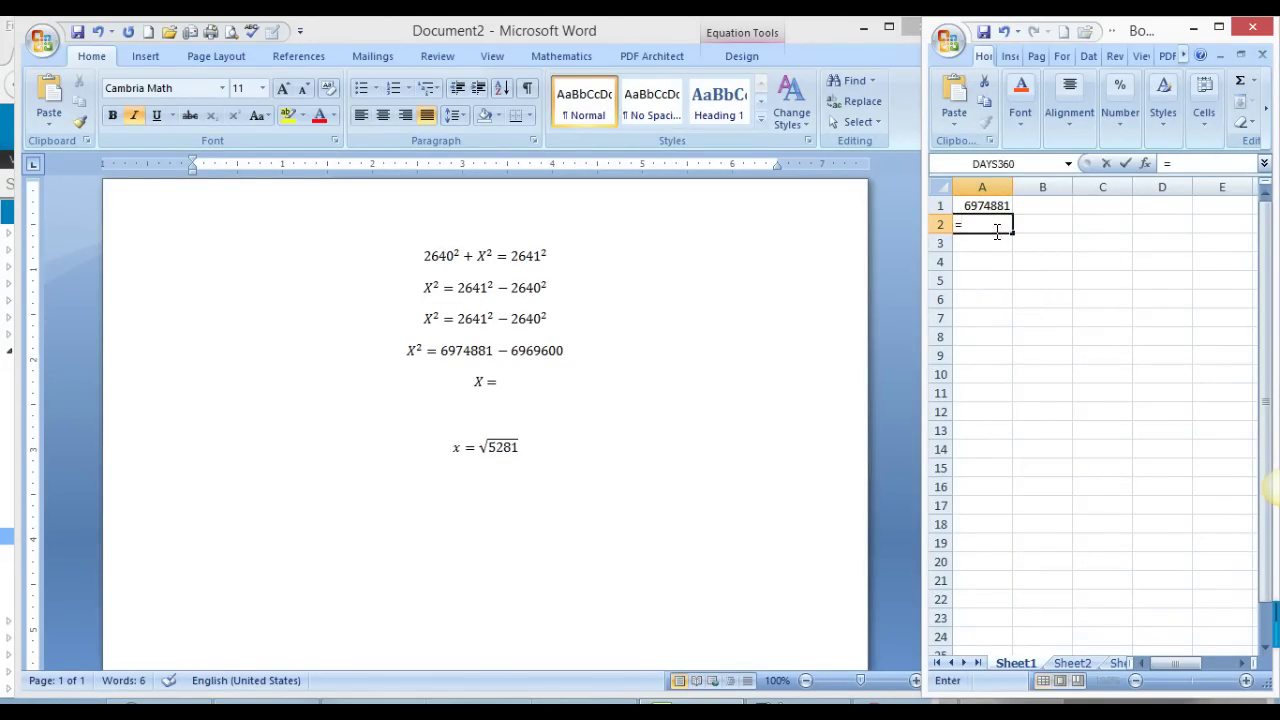
type("2640^2")
key("Return")
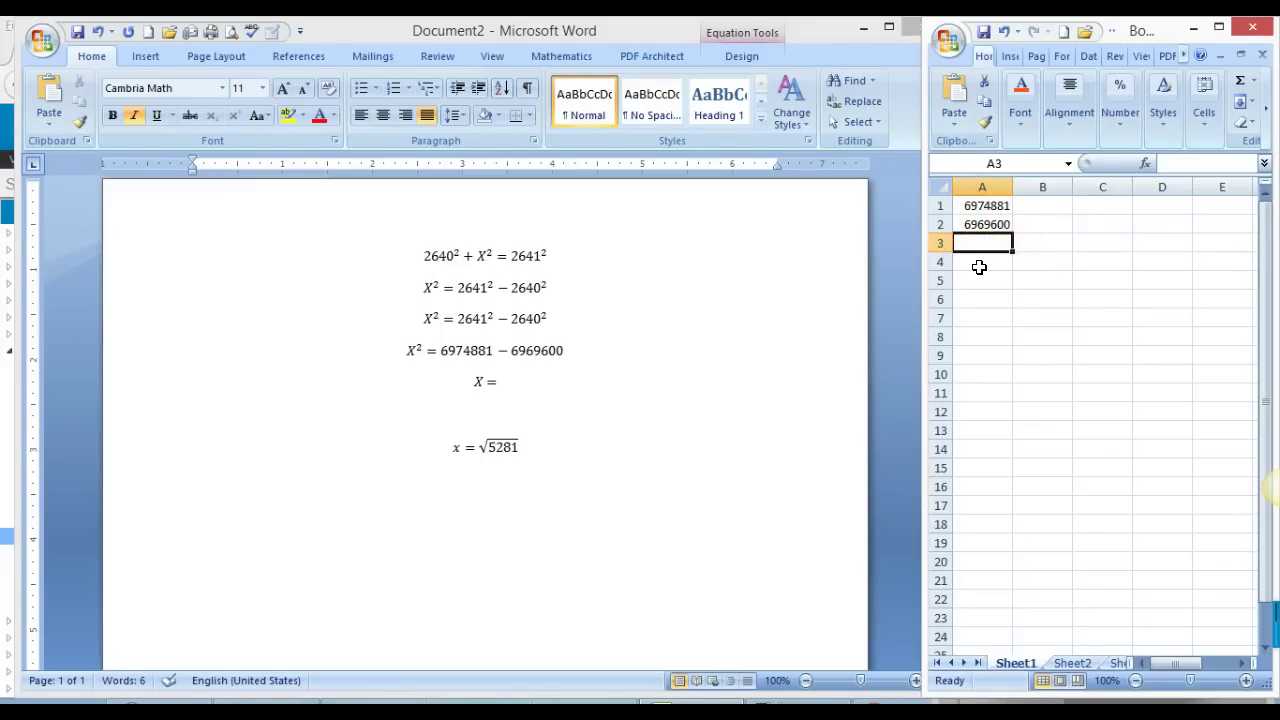
Step: Calculate the difference of the squares in cell A3 with the single formula =2641^2-2640^2
type("=")
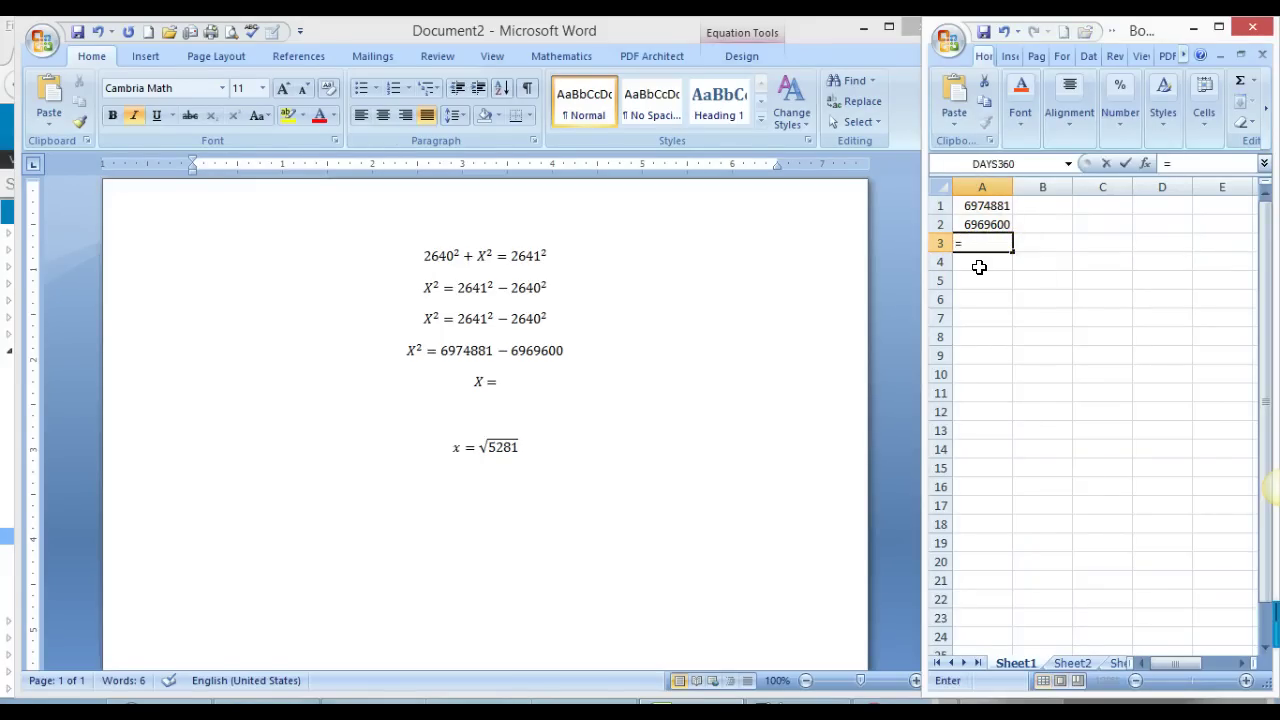
type("2641^2")
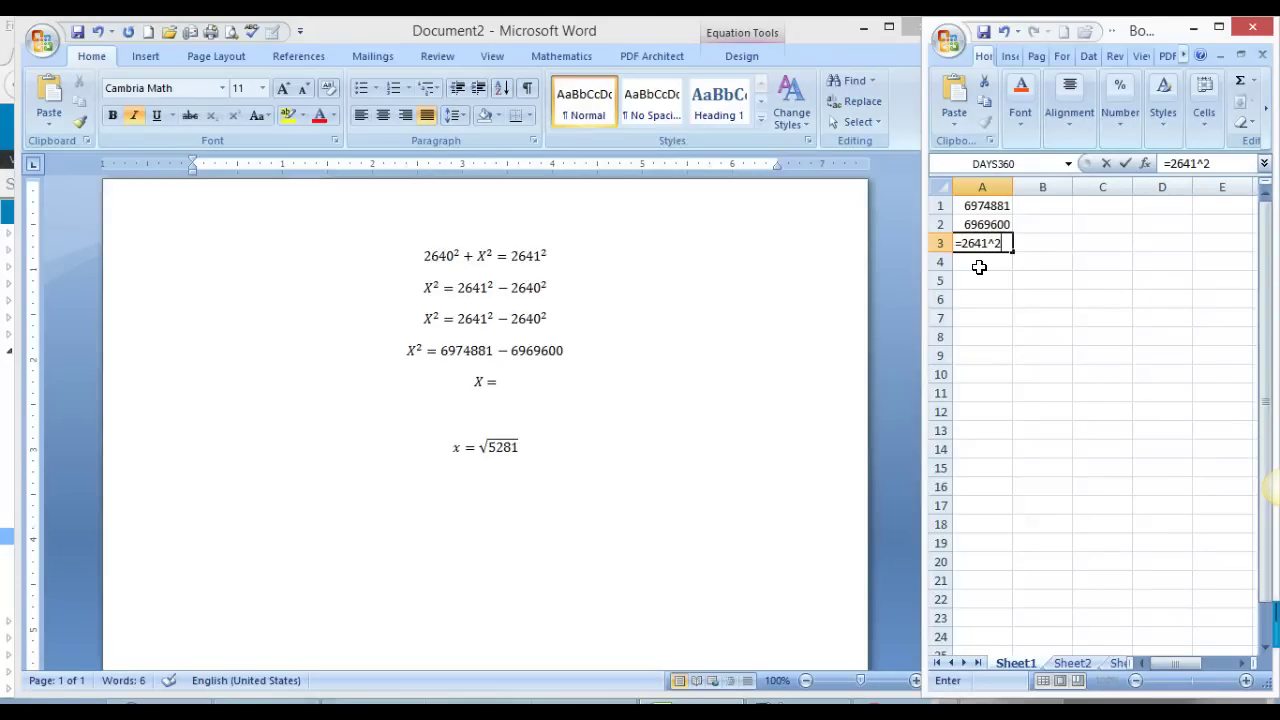
type("-2640")
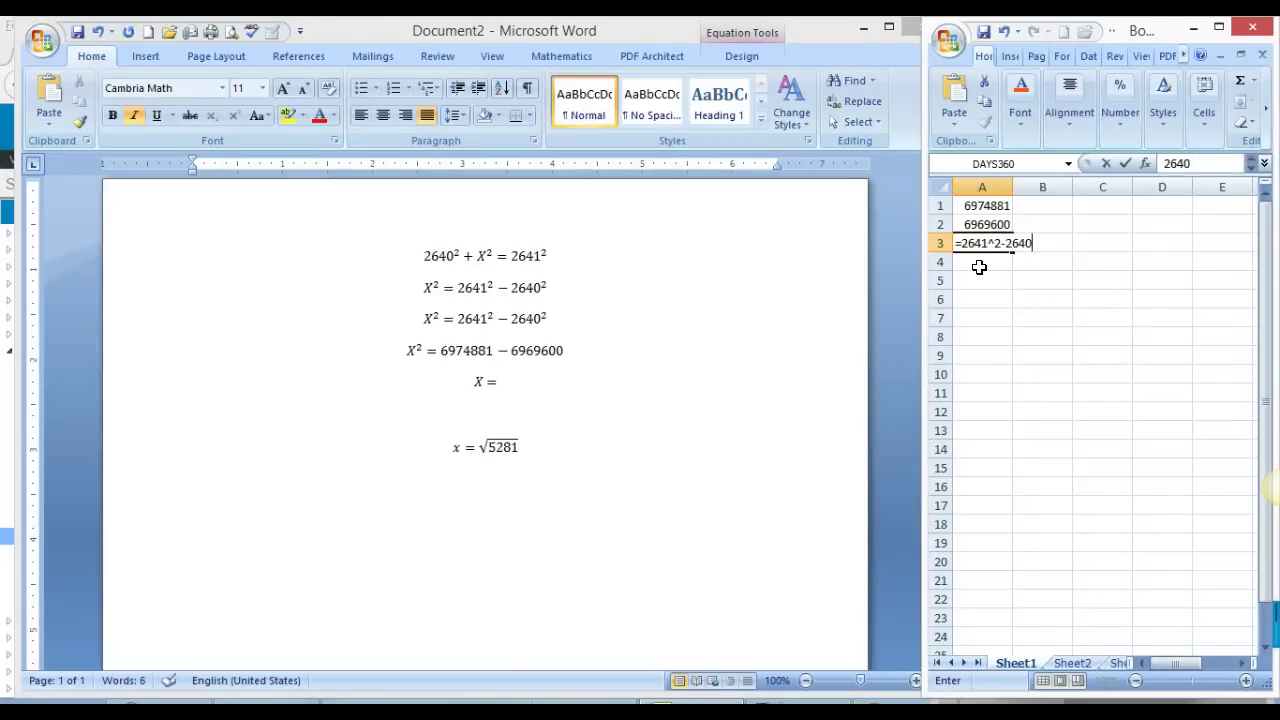
type("^2")
key("Return")
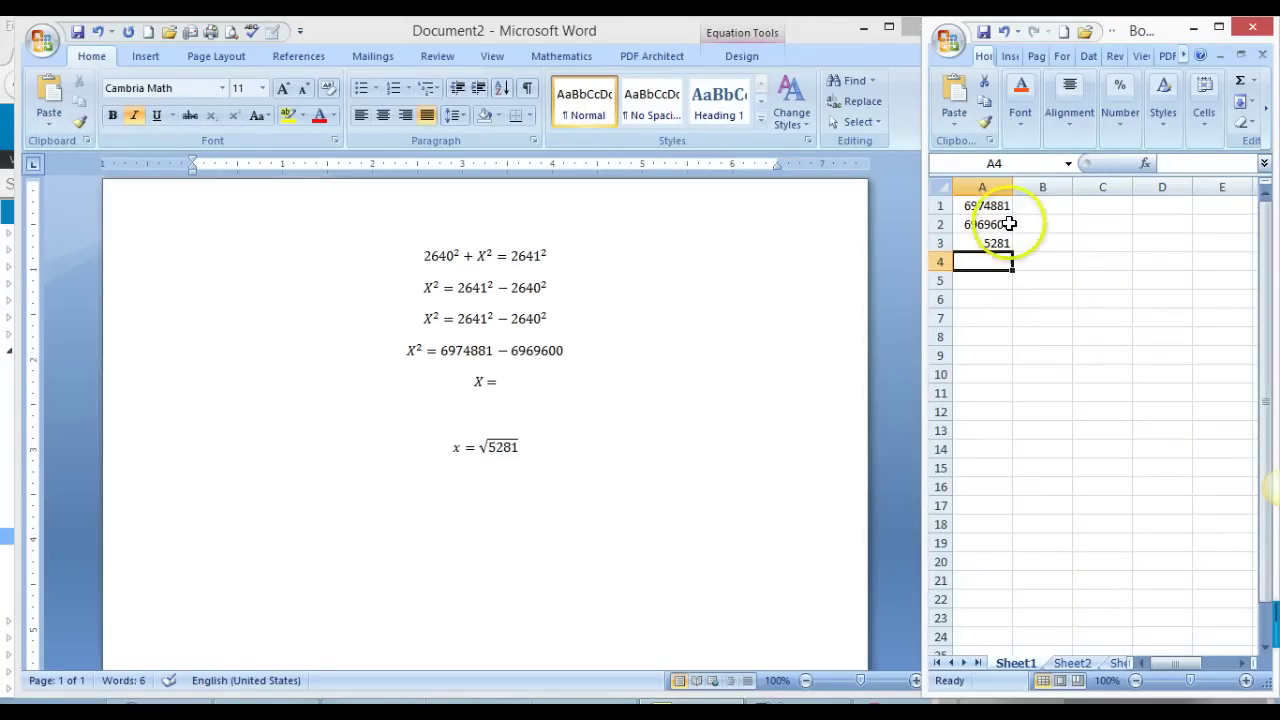
Step: Subtract the two squares by cell reference in B2 with the formula =A1-A2
left_click(980, 206)
left_click(1000, 228)
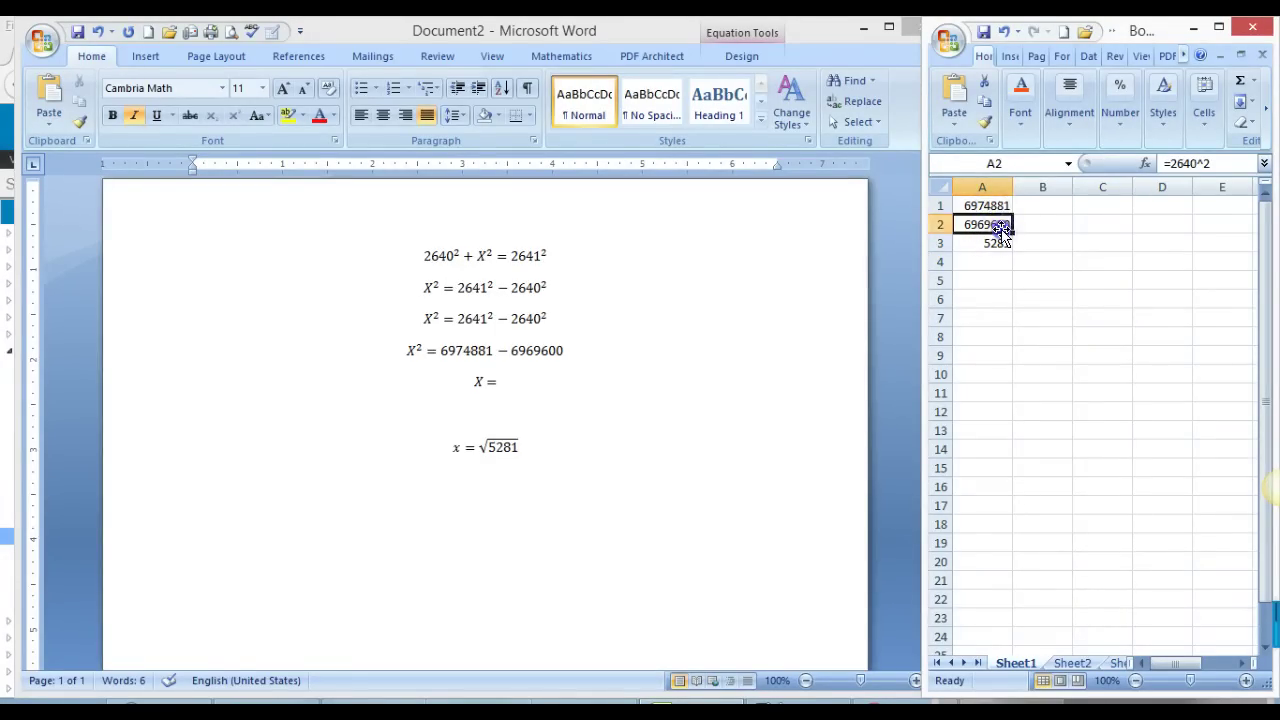
left_click(1040, 224)
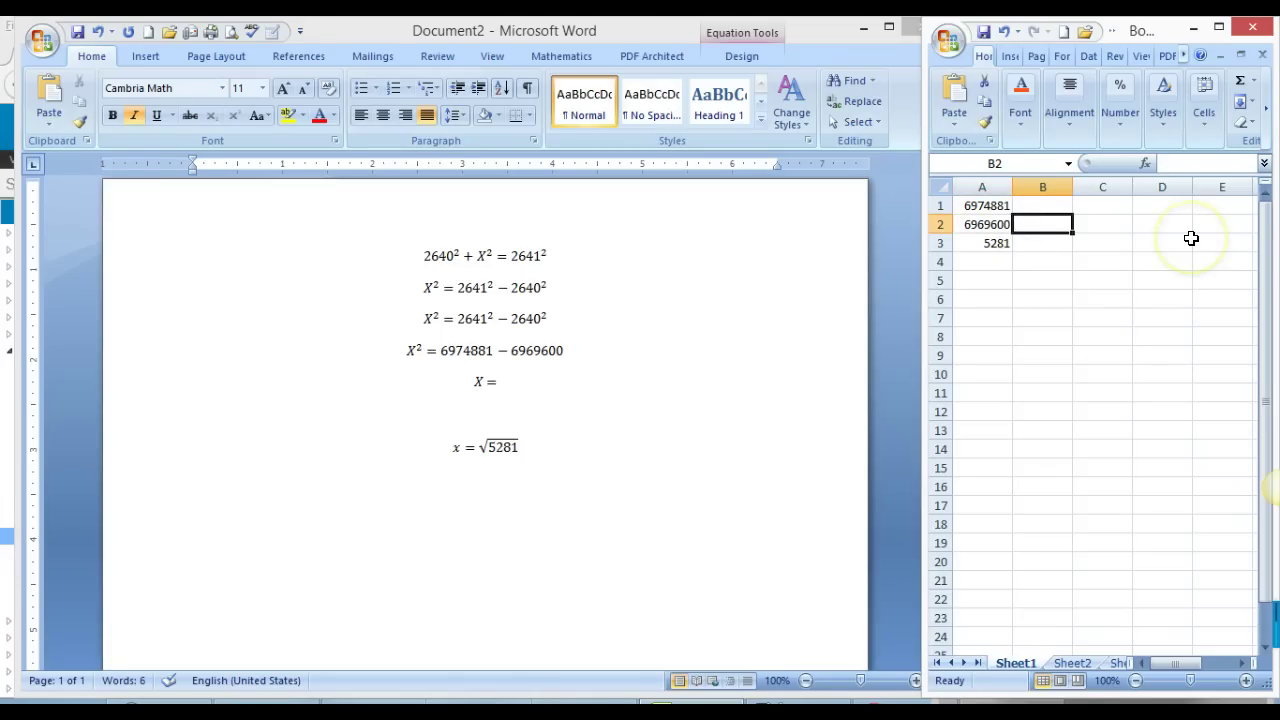
type("=")
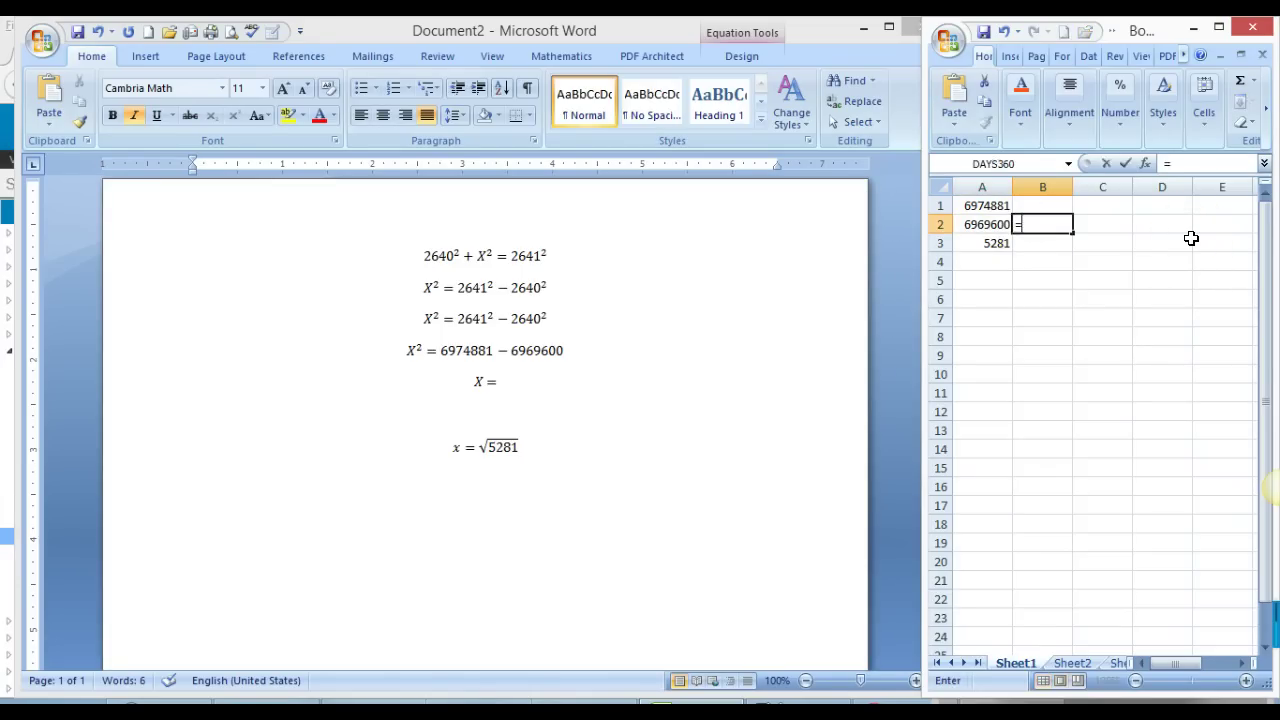
left_click(975, 205)
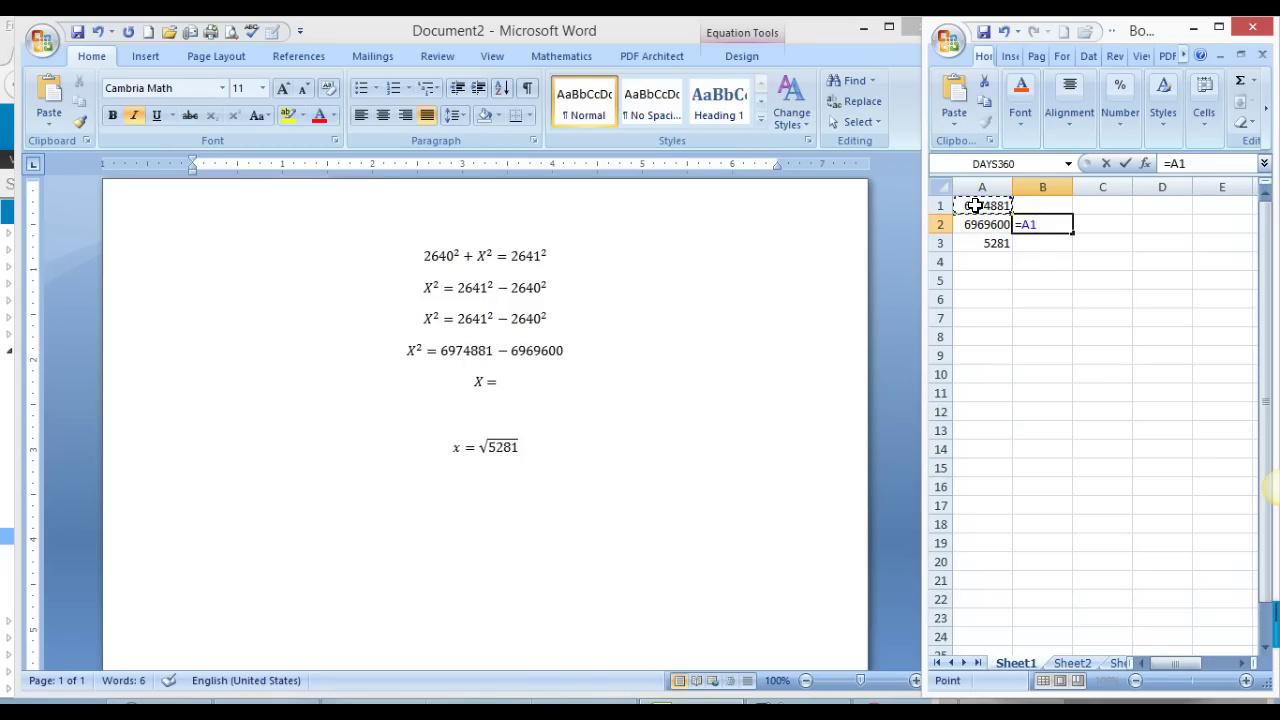
type("-")
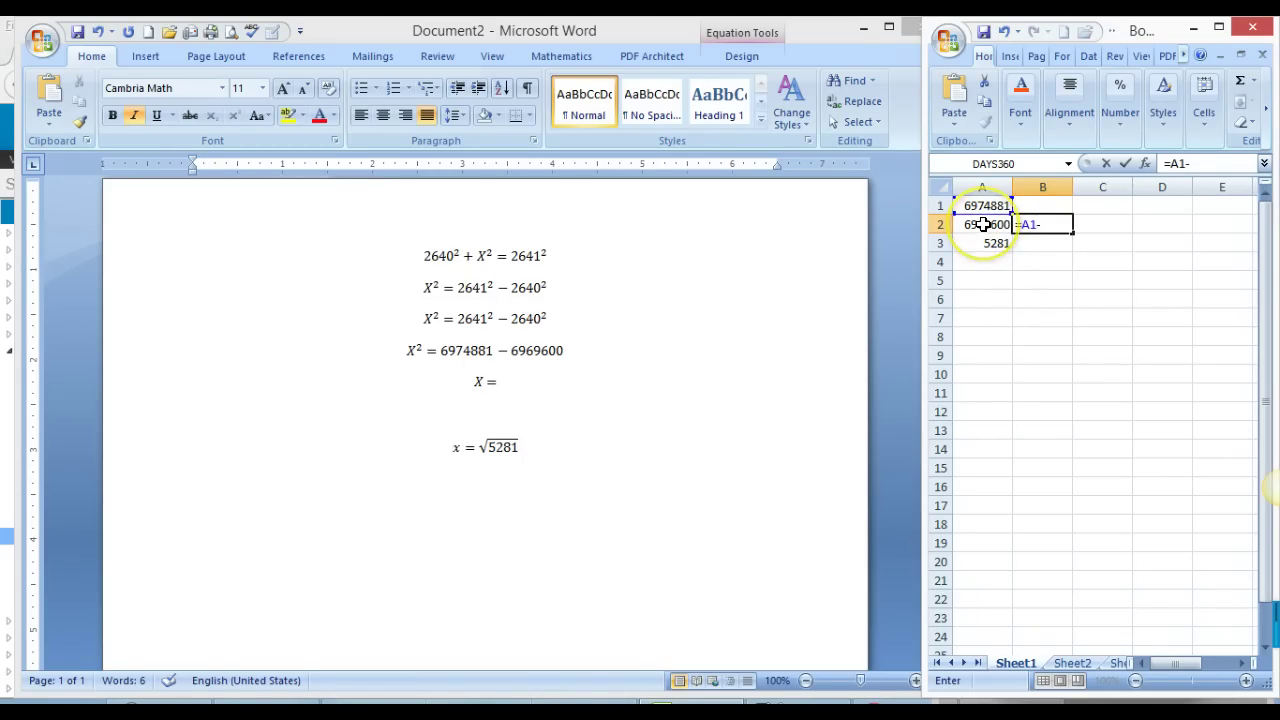
left_click(984, 224)
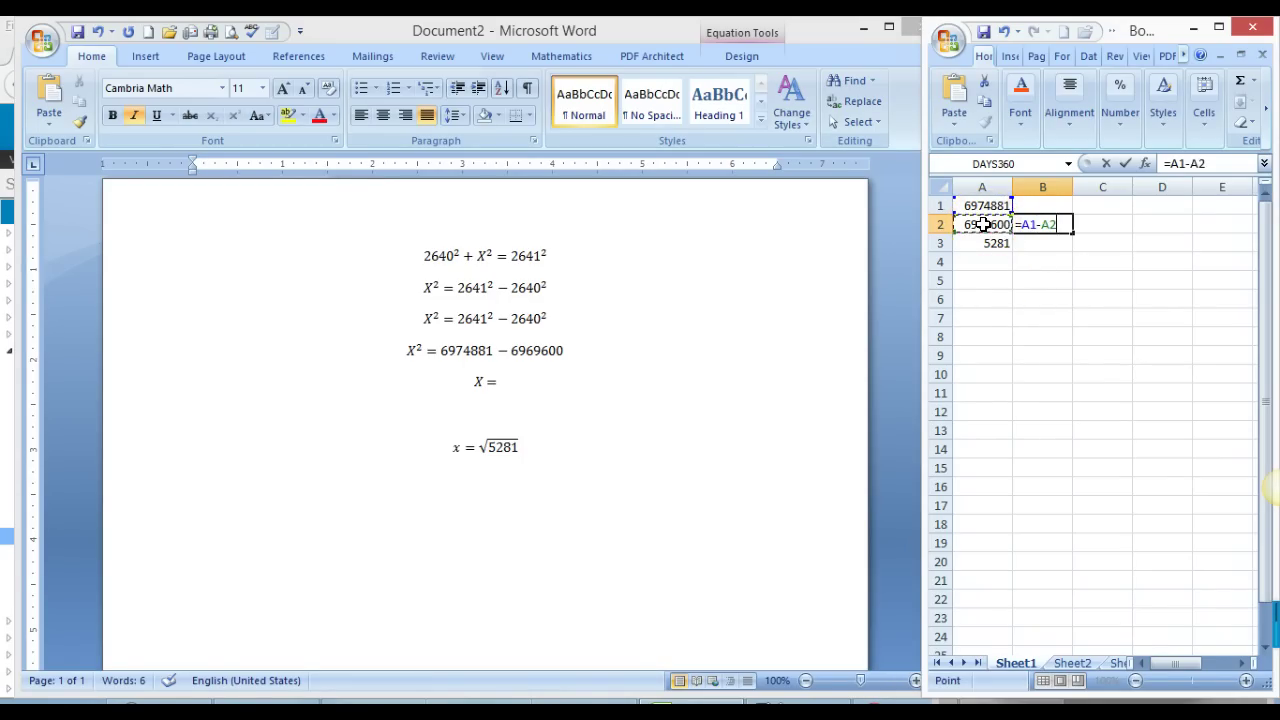
key("Return")
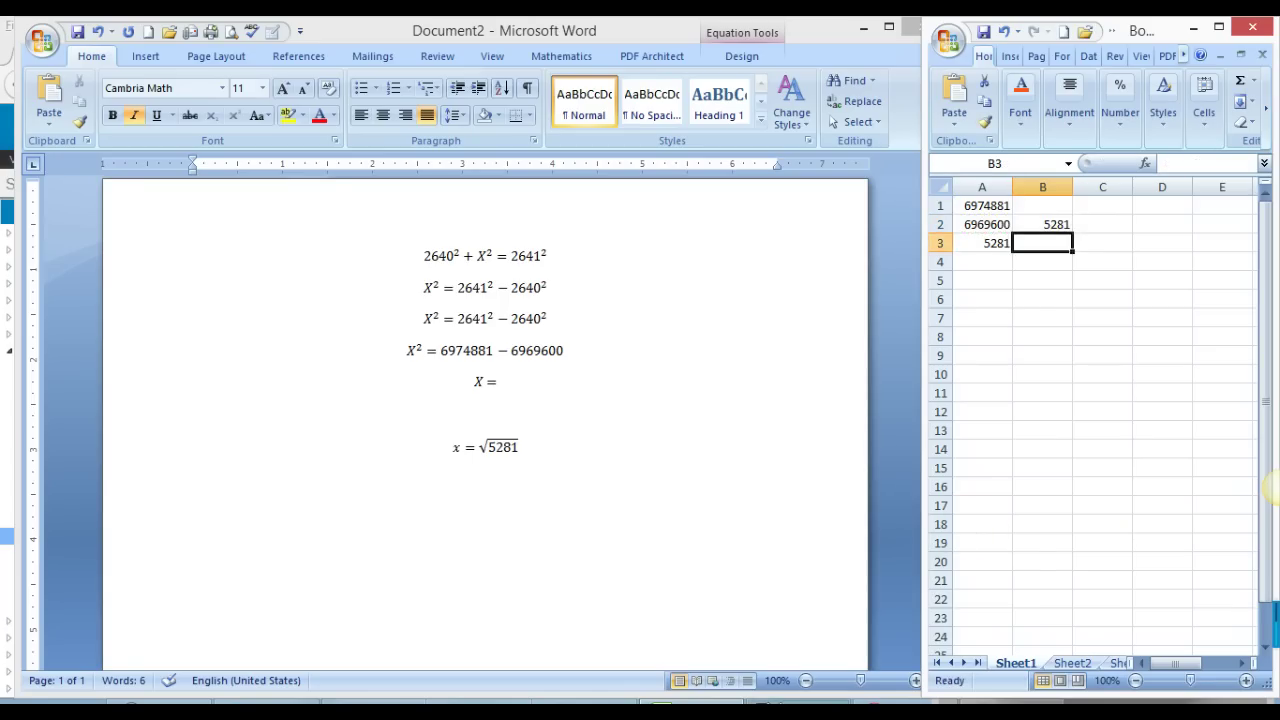
Step: Switch to the Wabbitemu calculator and calculate 2641²−2640²
left_click(798, 712)
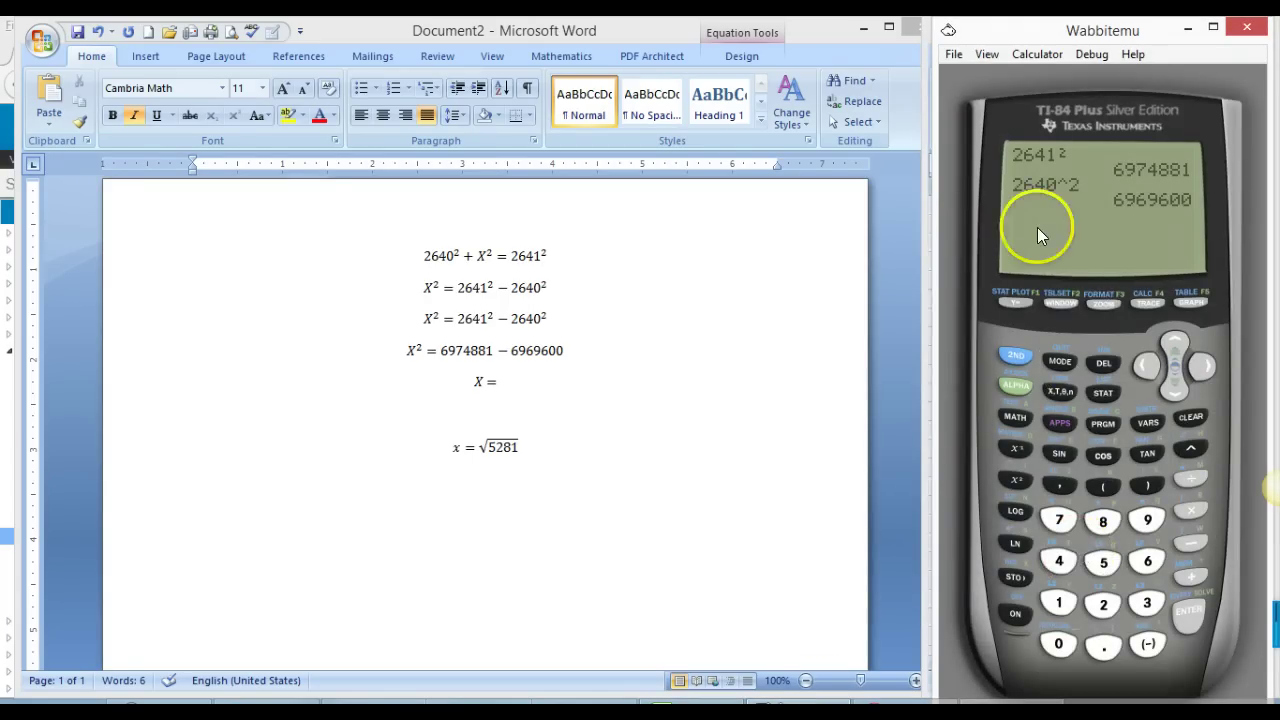
left_click(1103, 603)
type("64")
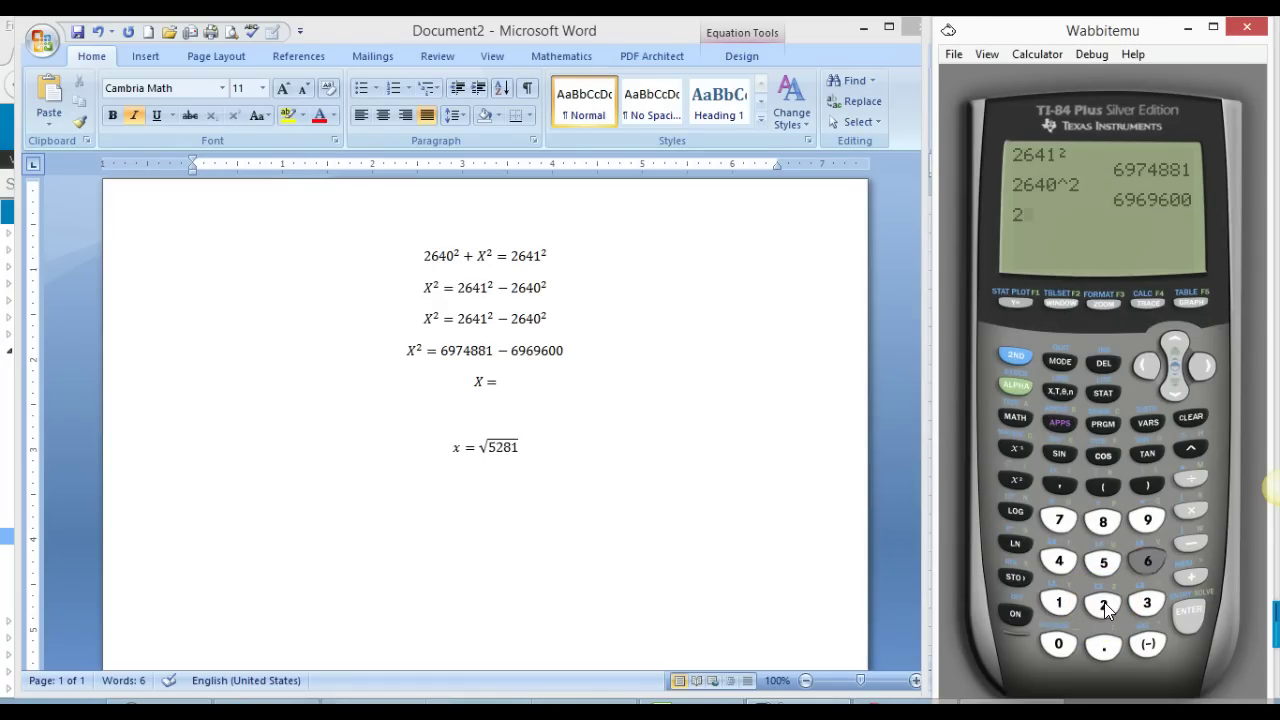
type("1")
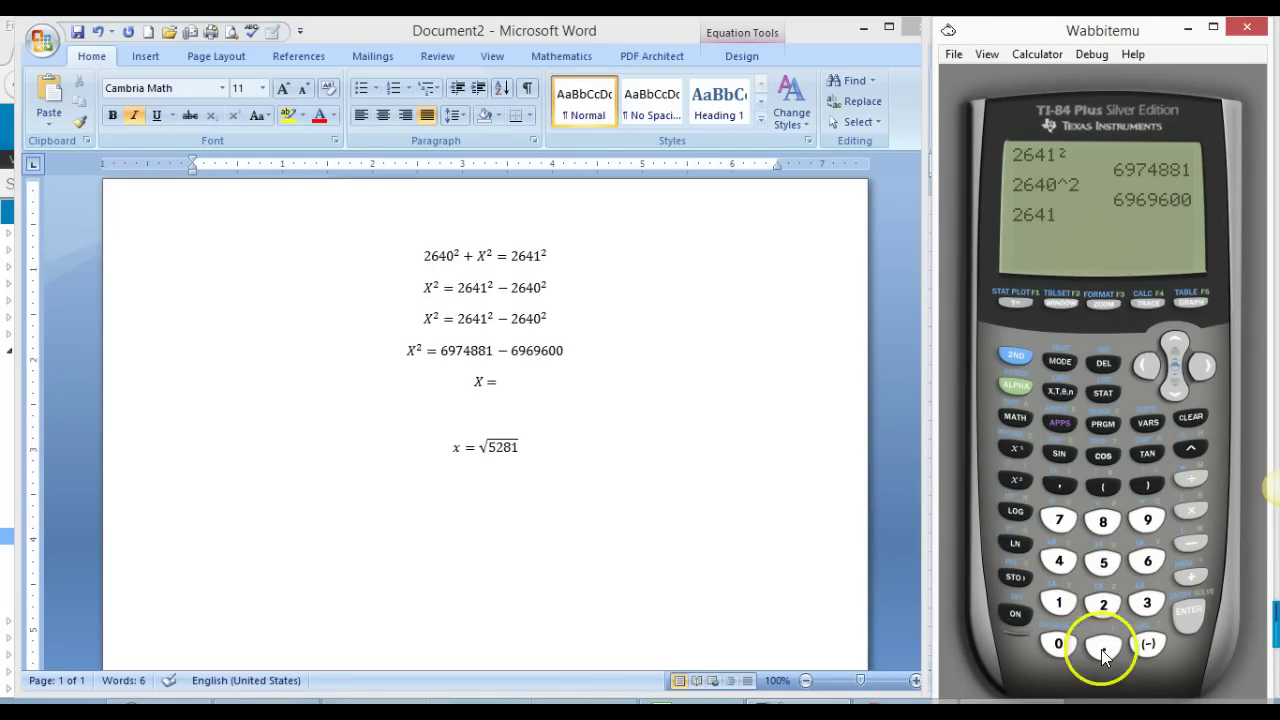
left_click(1015, 481)
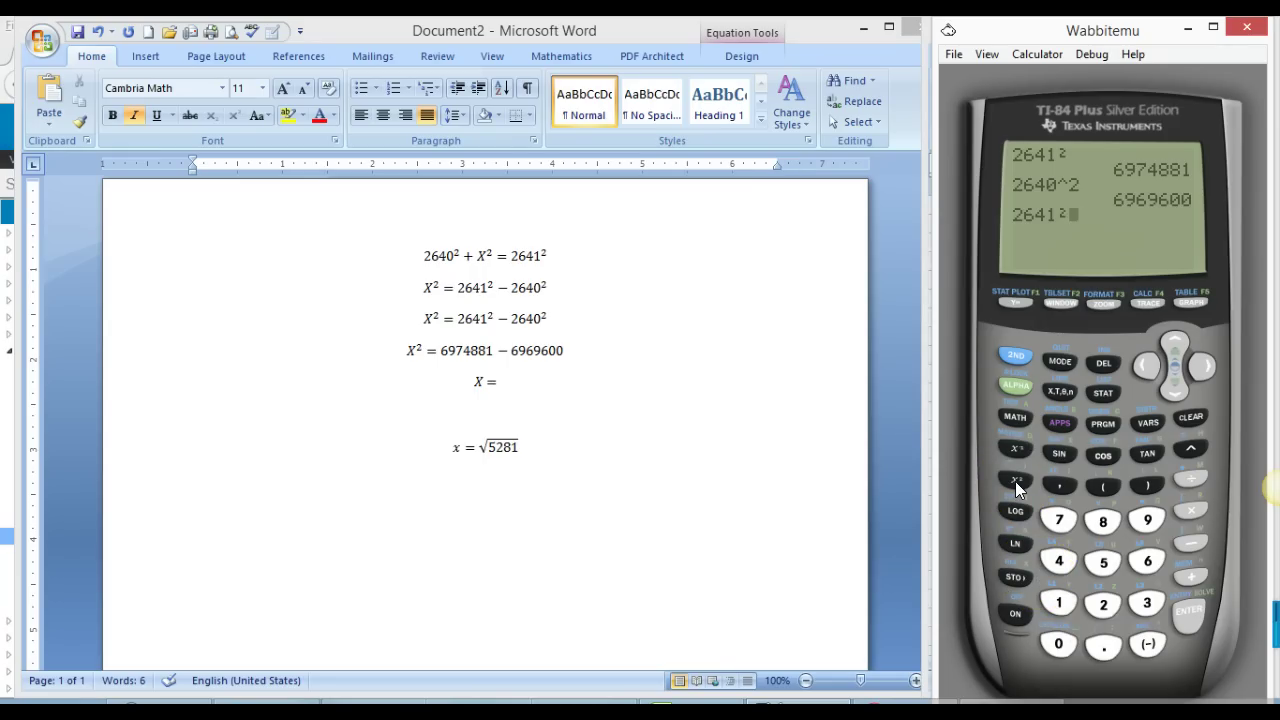
type("-")
mouse_move(690, 712)
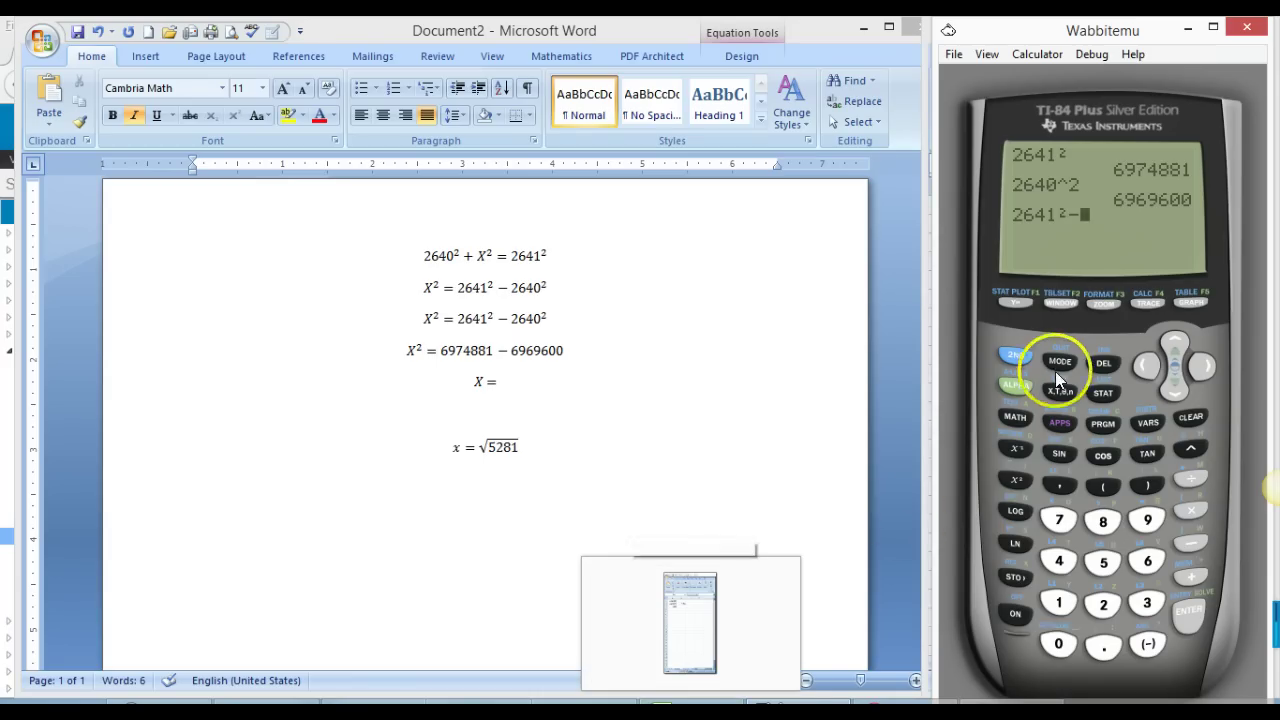
type("264")
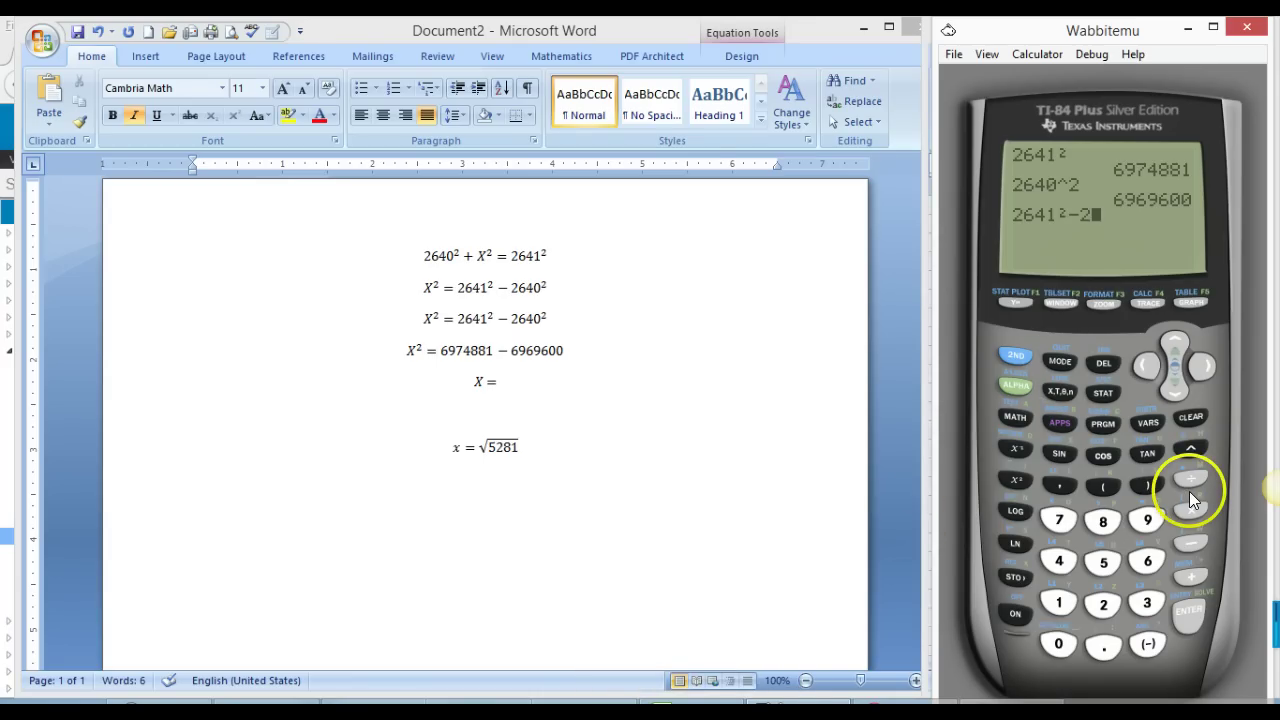
type("0")
left_click(1013, 481)
left_click(1194, 608)
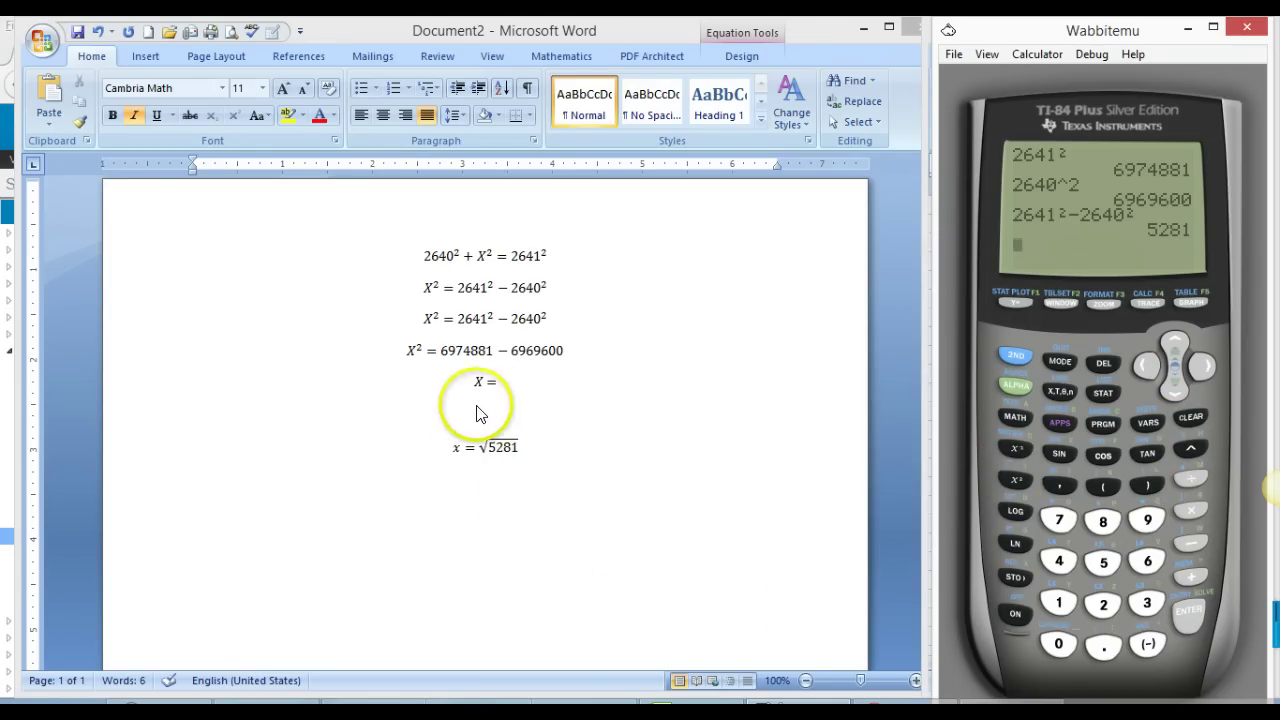
Step: Return to Word, complete the fifth equation as X = 5281, and add a line break after the last equation
left_click(507, 388)
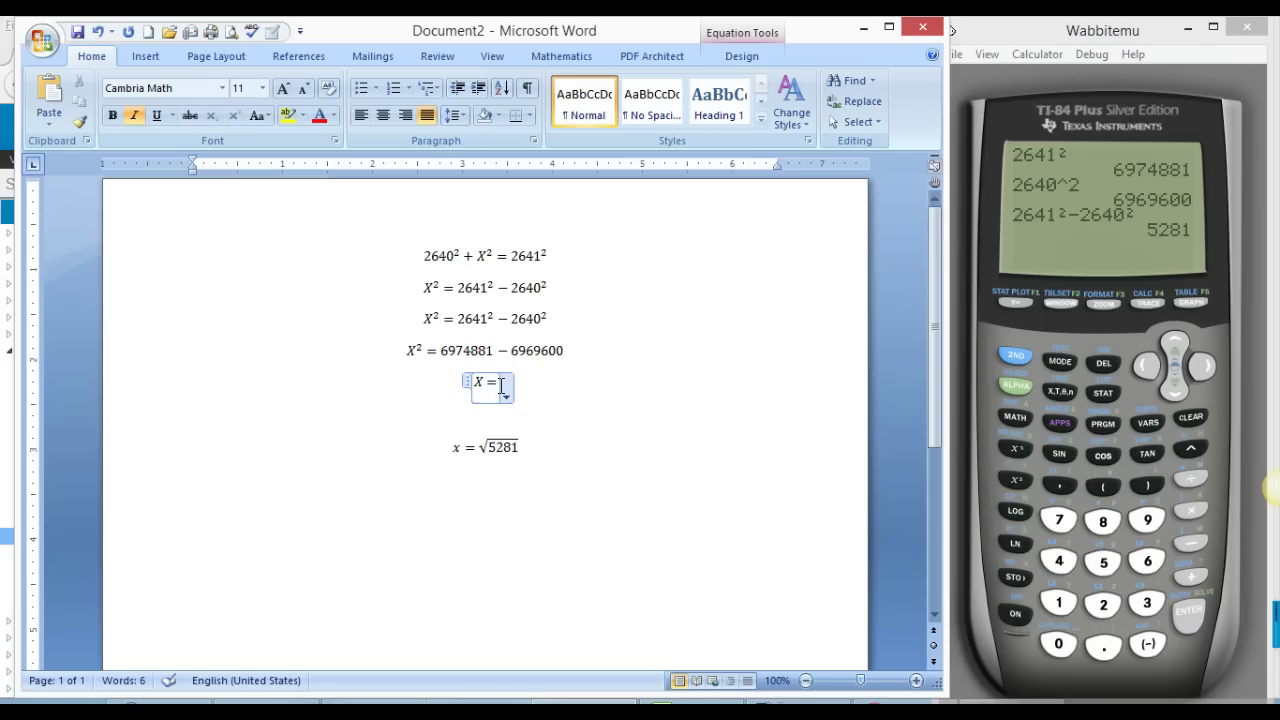
type("5281")
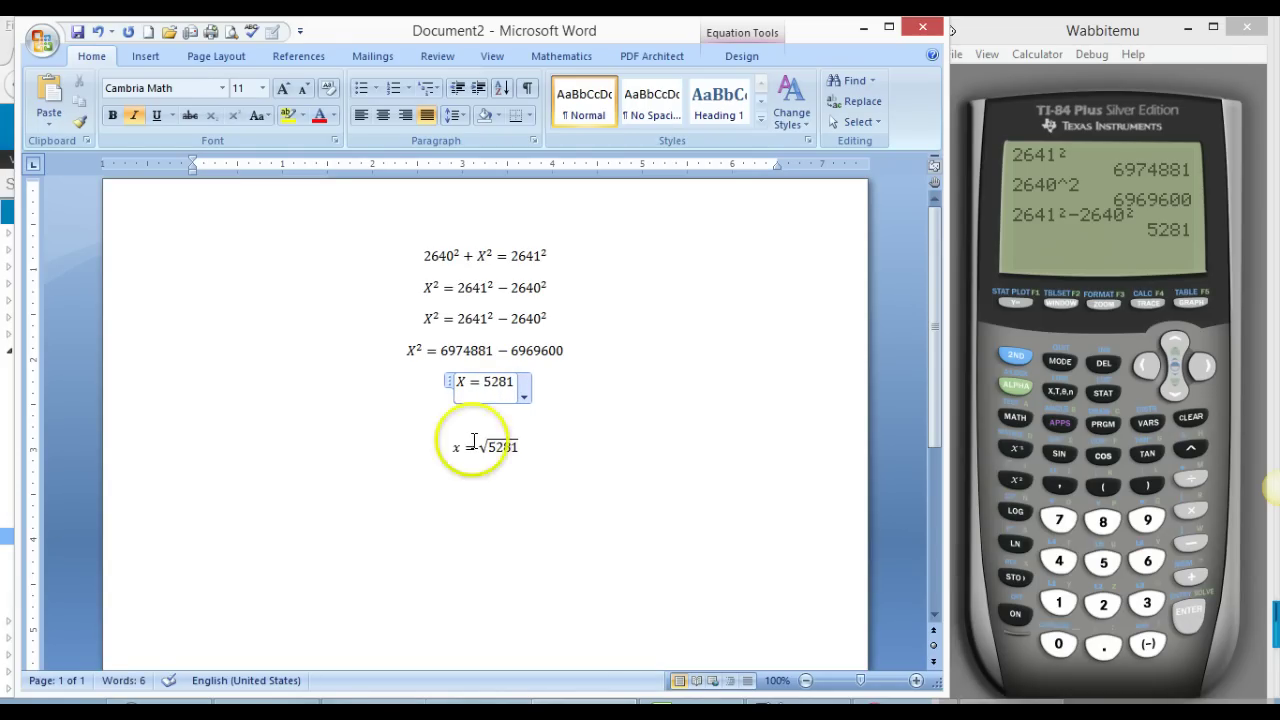
left_click(556, 465)
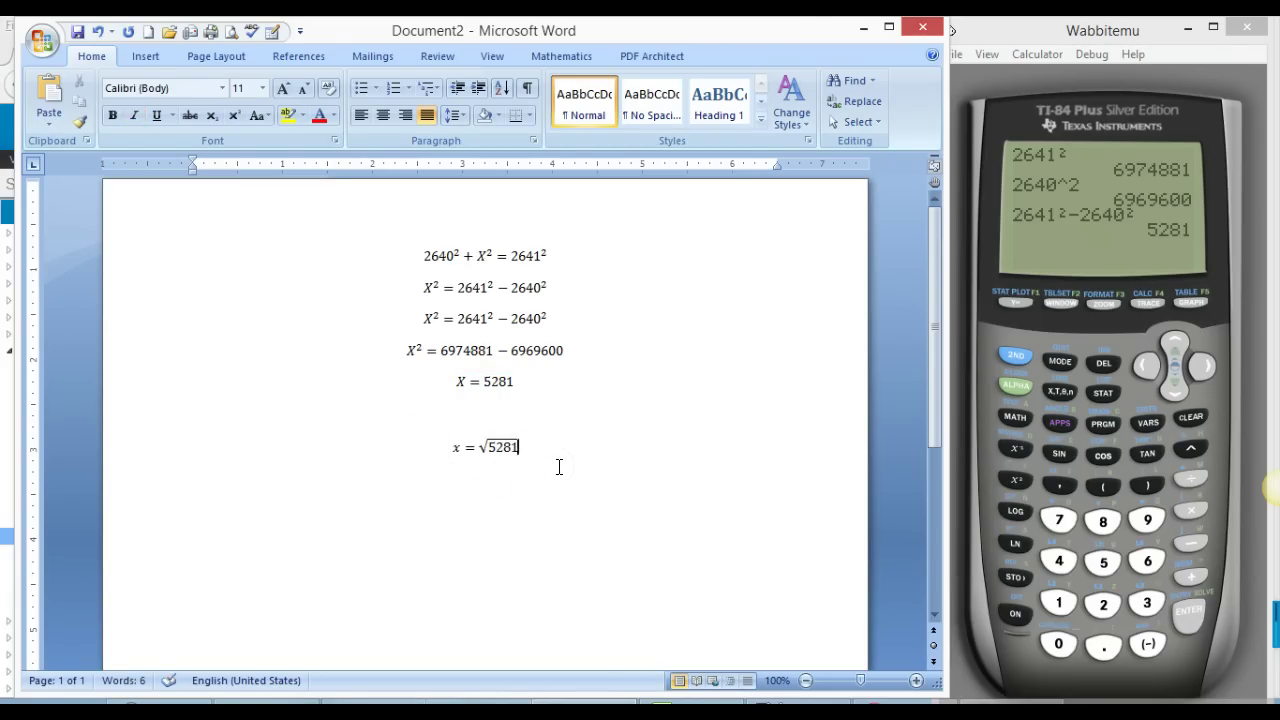
key("Return")
Step: Run Solve for x on the equation x = √5281 and repeat the computation on the inserted copy
left_click(518, 445)
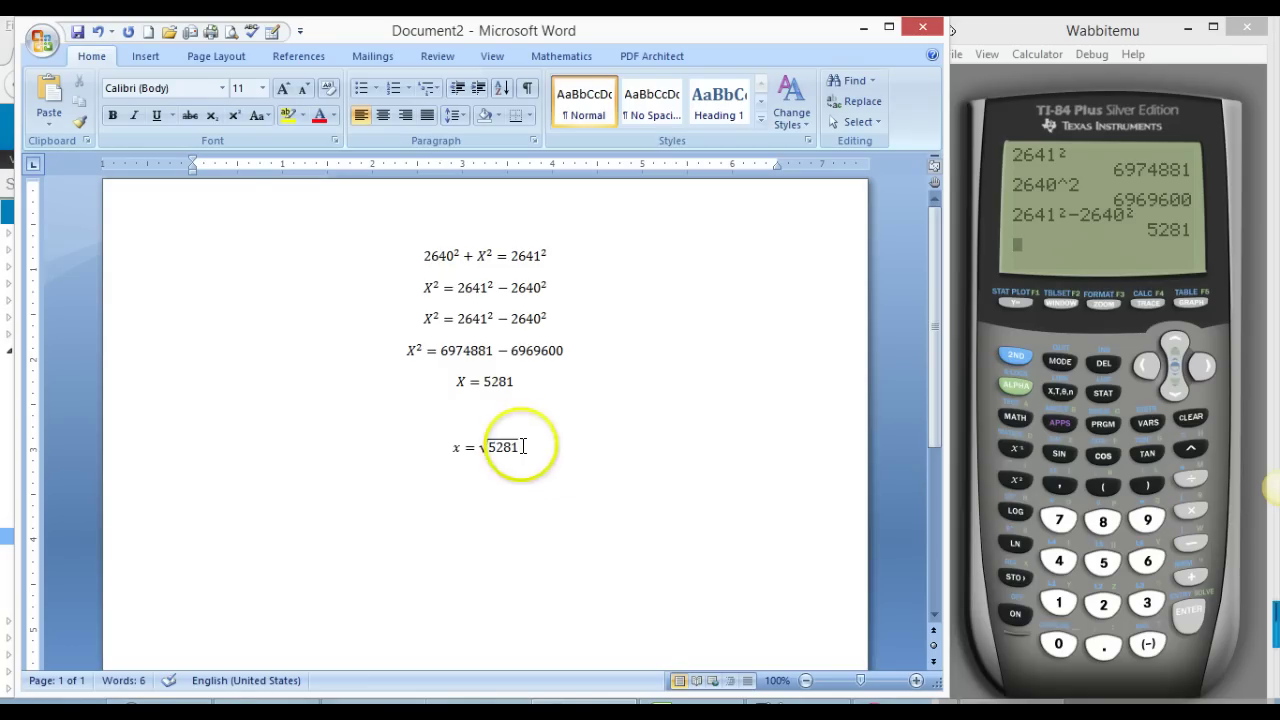
left_click(491, 446)
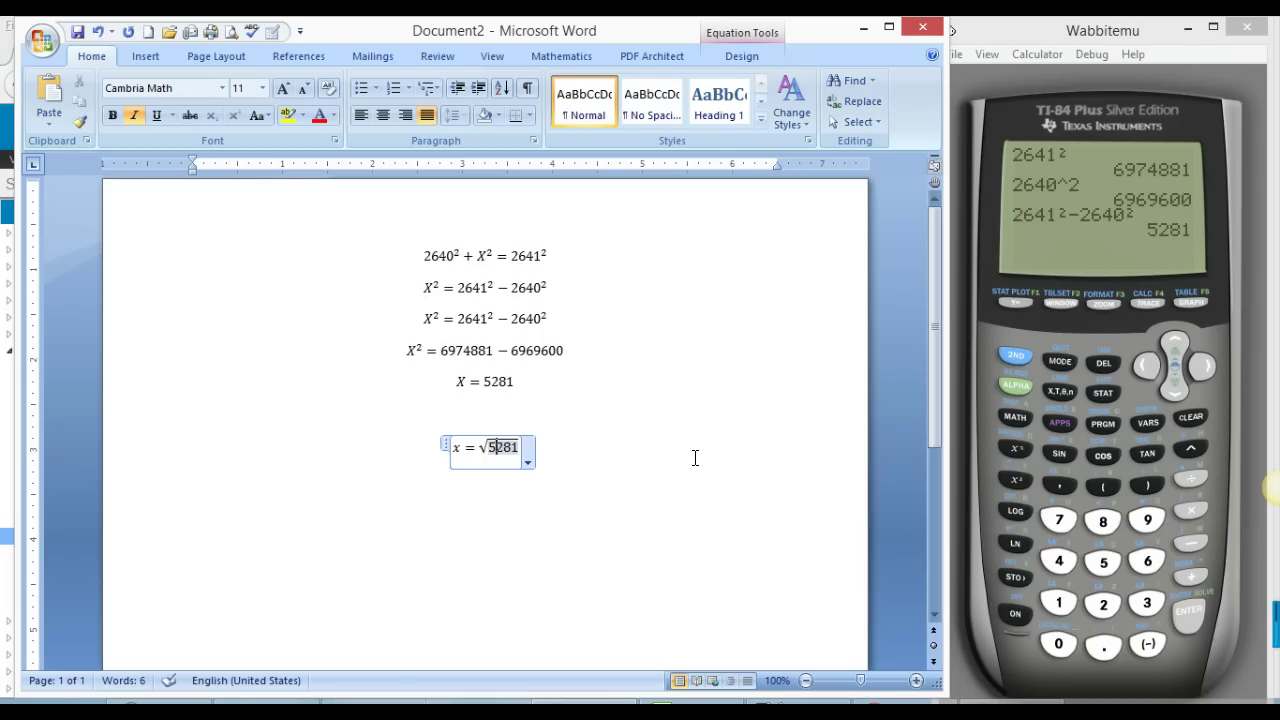
left_click(520, 452)
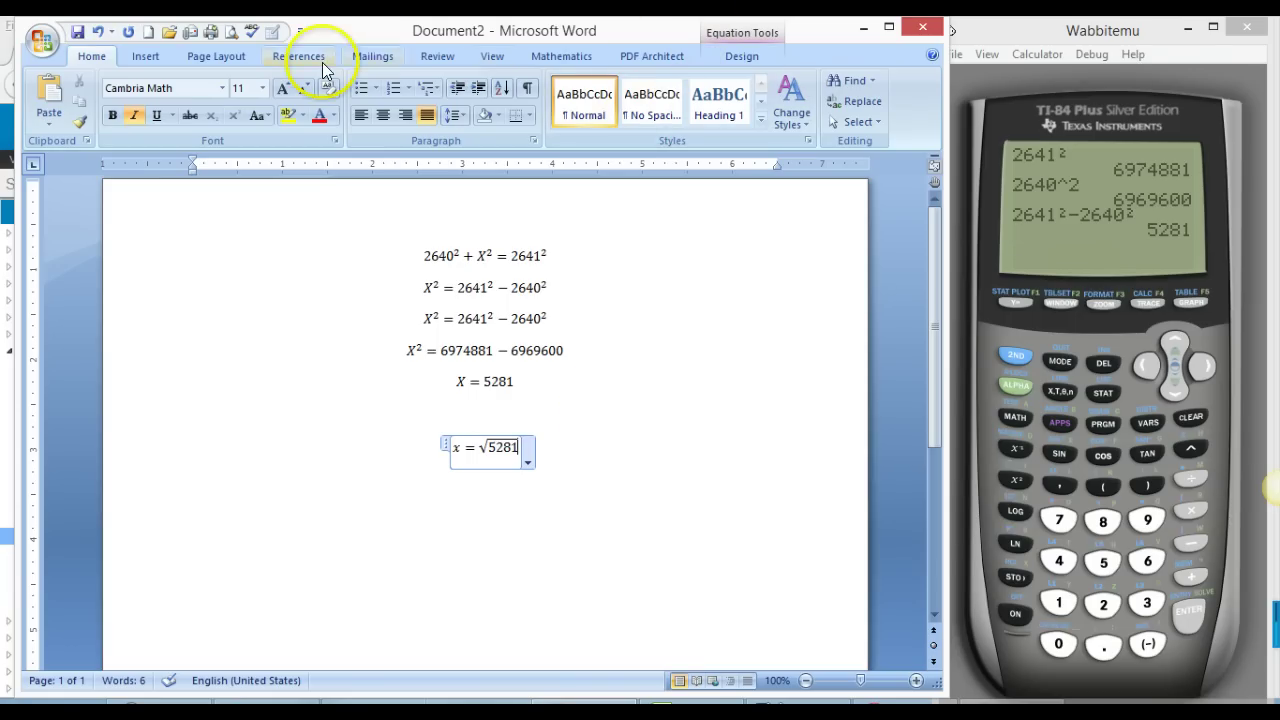
left_click(547, 56)
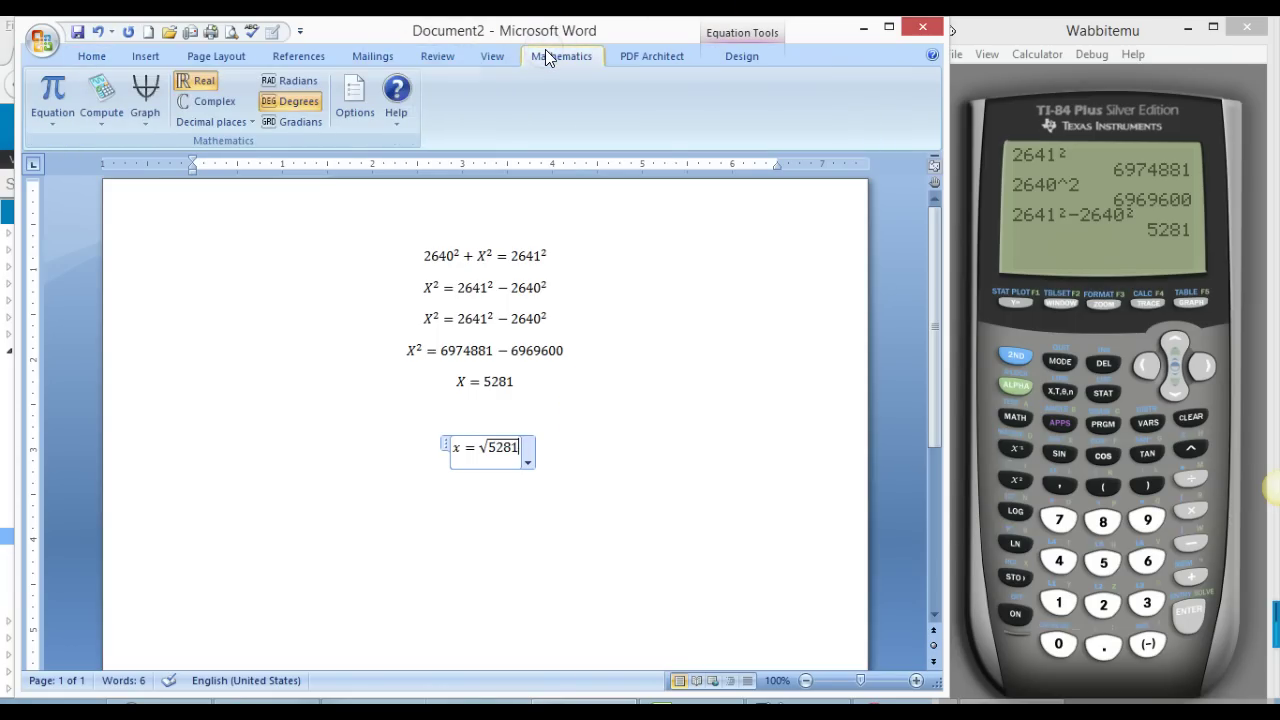
left_click(770, 64)
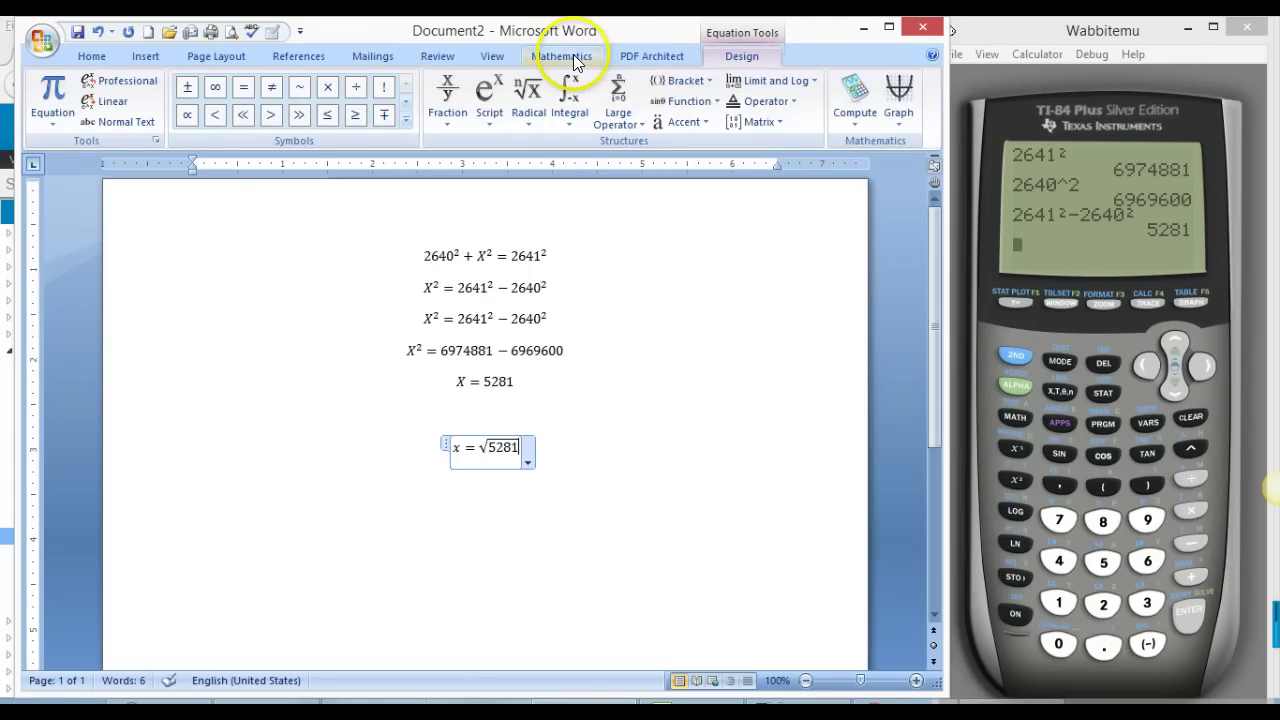
left_click(847, 122)
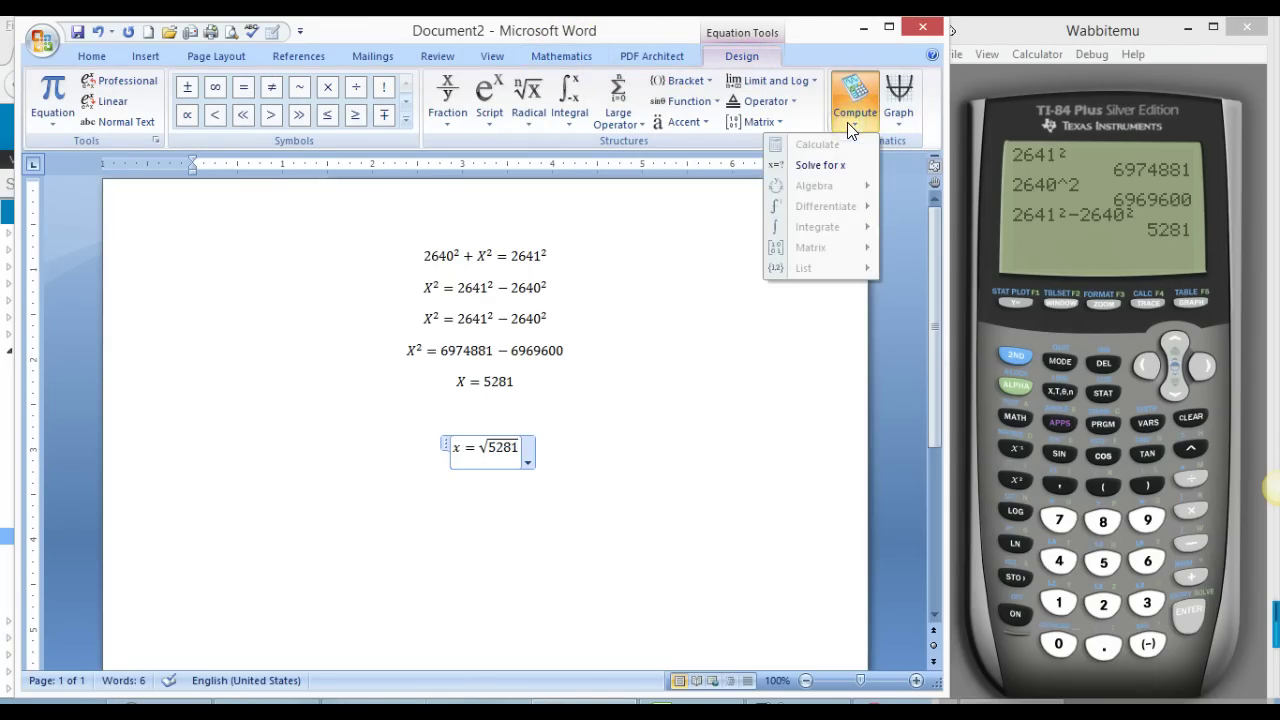
left_click(820, 166)
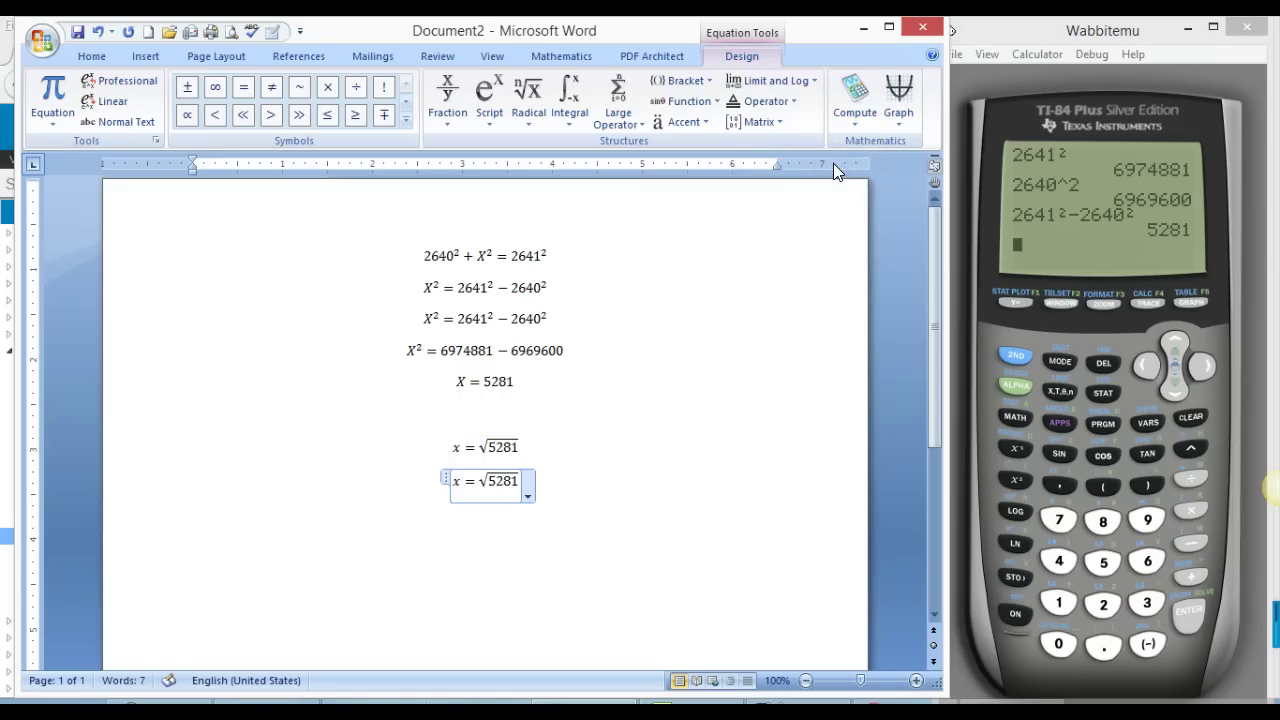
left_click(850, 105)
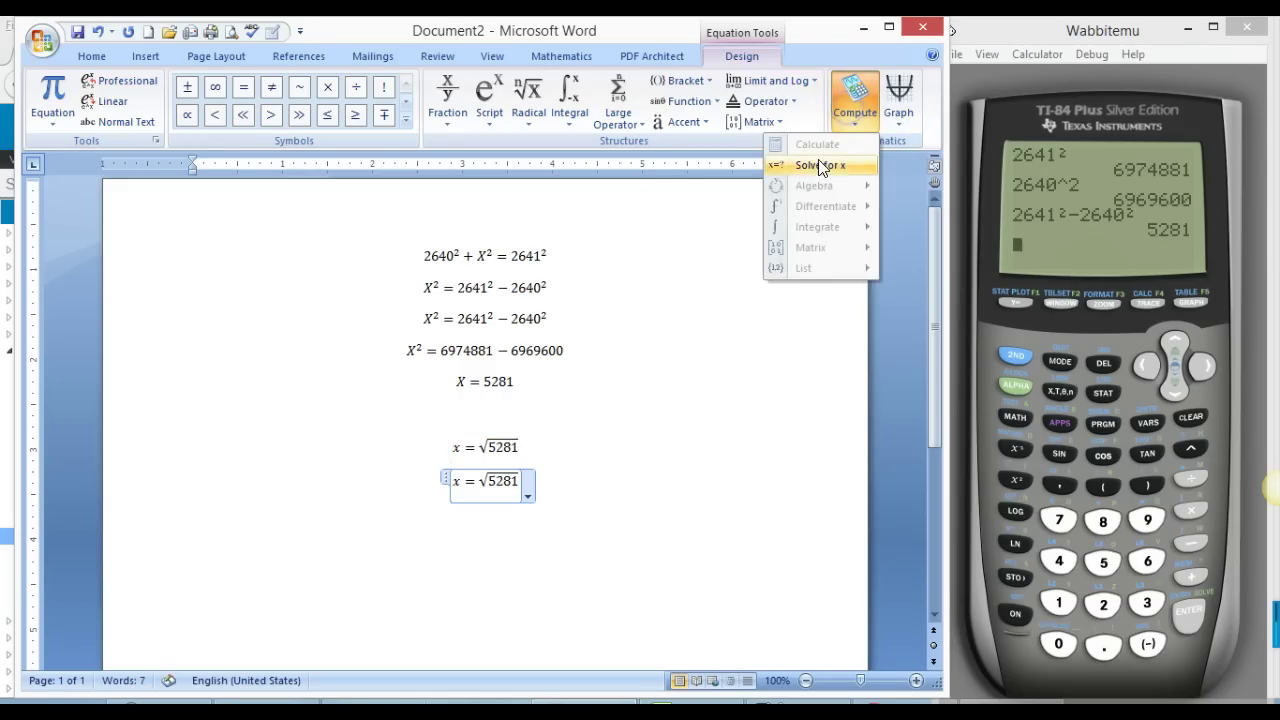
left_click(815, 168)
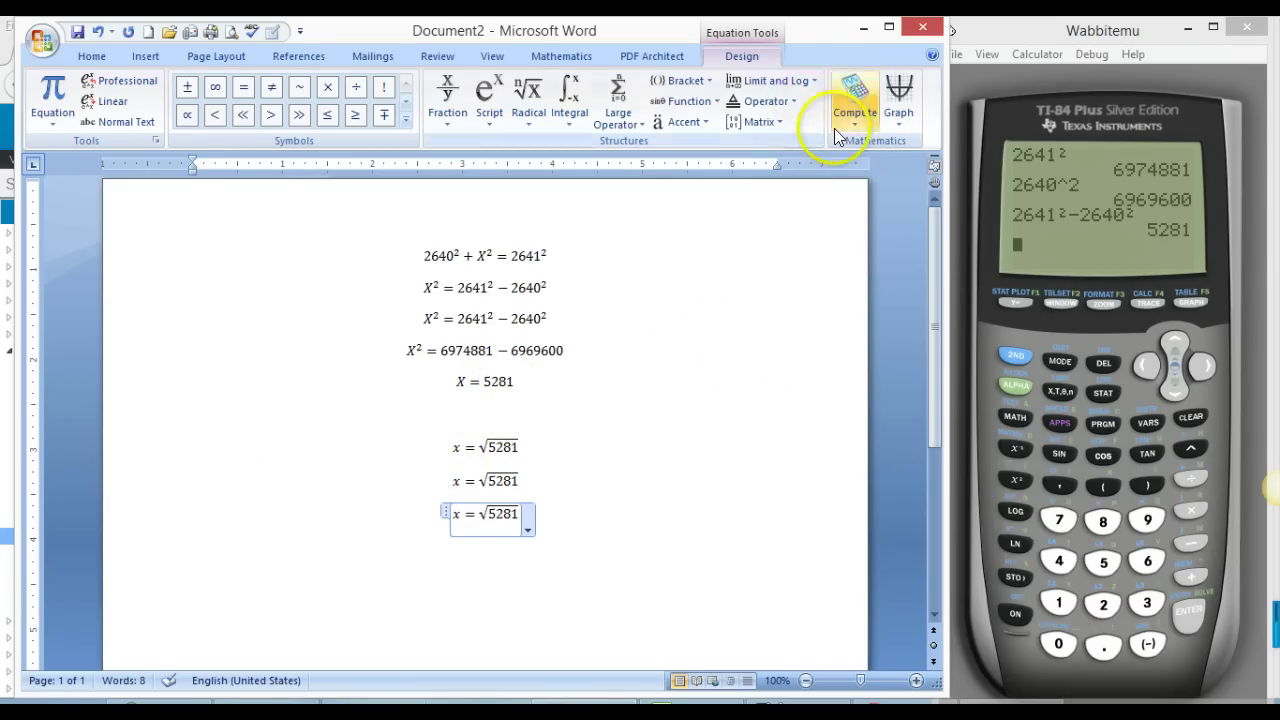
Step: Try solving the equation X² = 6974881 − 6969600 for X, and undo the inserted solution
left_click(540, 350)
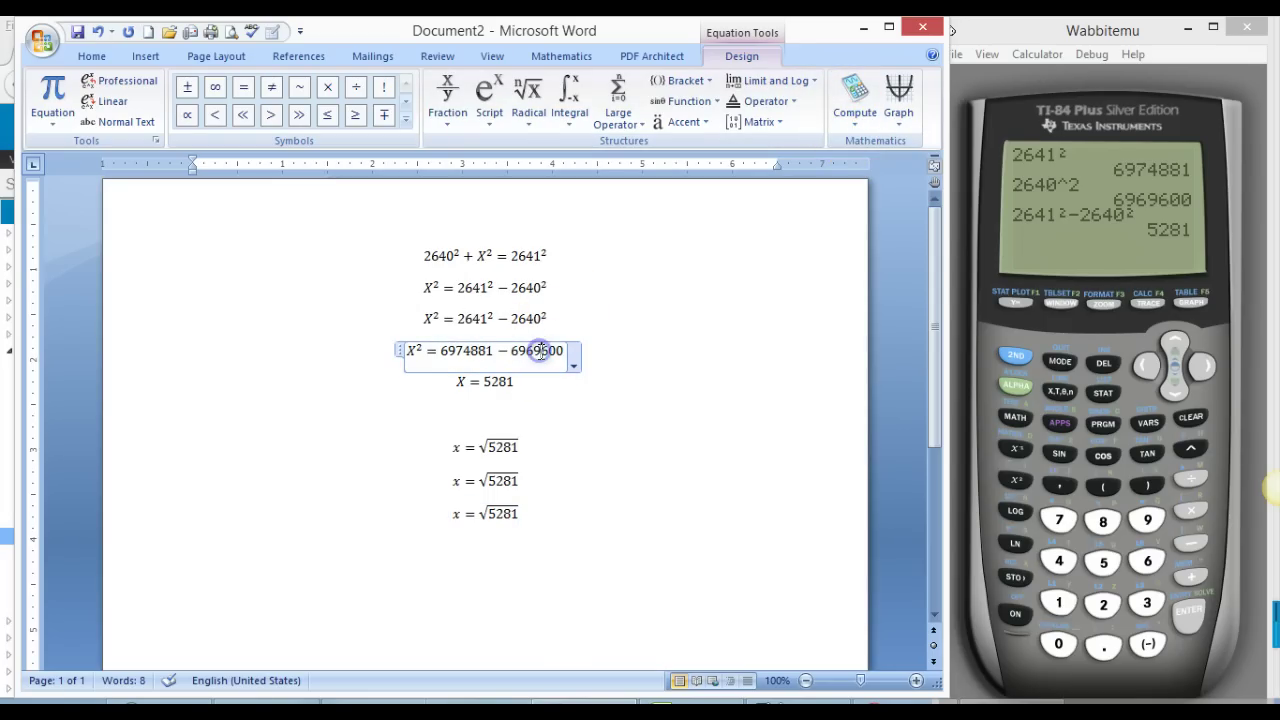
left_click(838, 117)
left_click(832, 165)
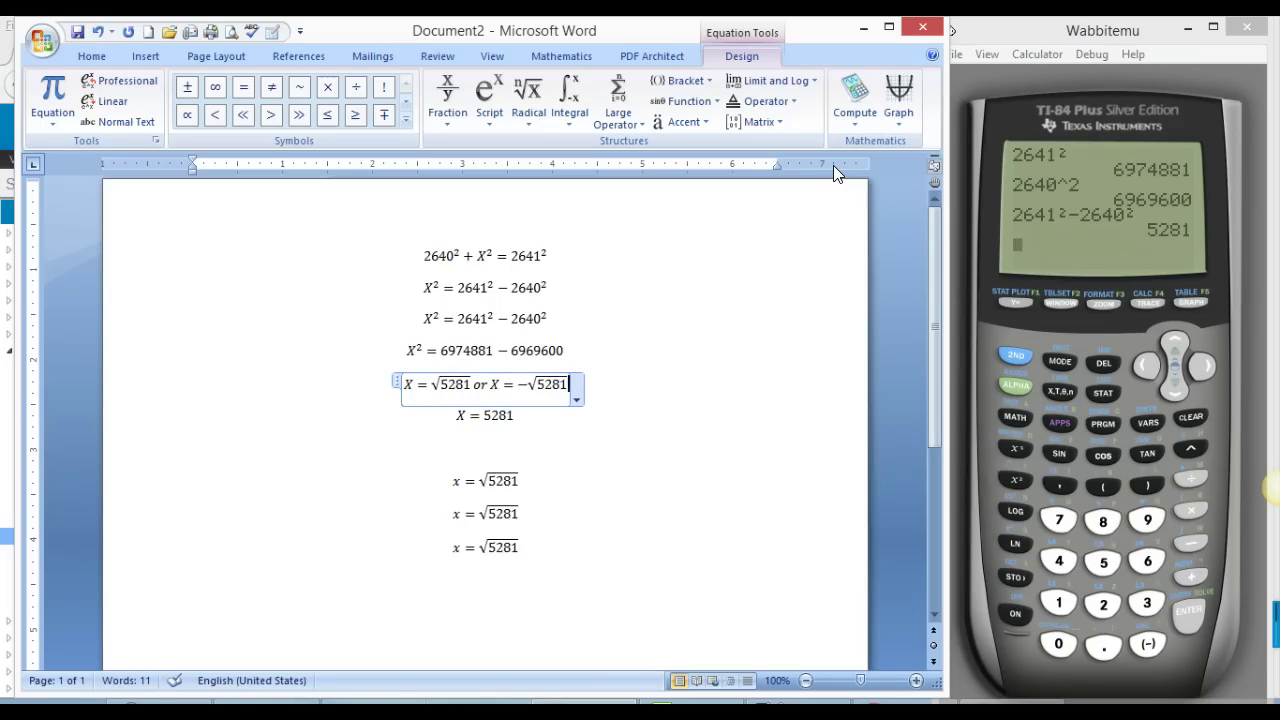
key("ctrl+z")
key("ctrl+z")
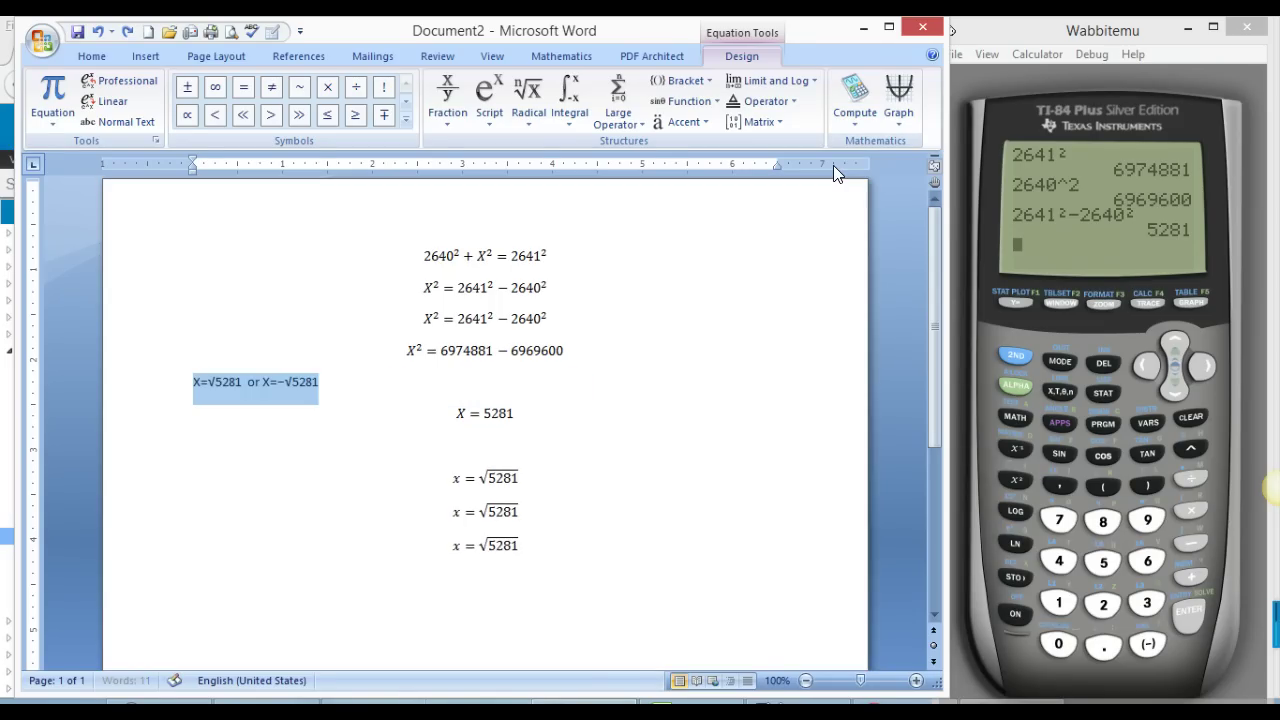